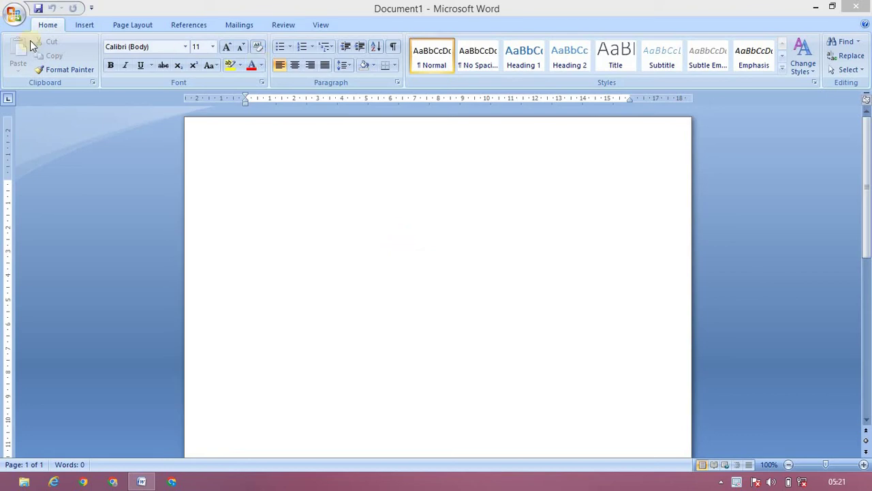
Switch to the Insert ribbon tab, briefly going back to Home in between
click(89, 25)
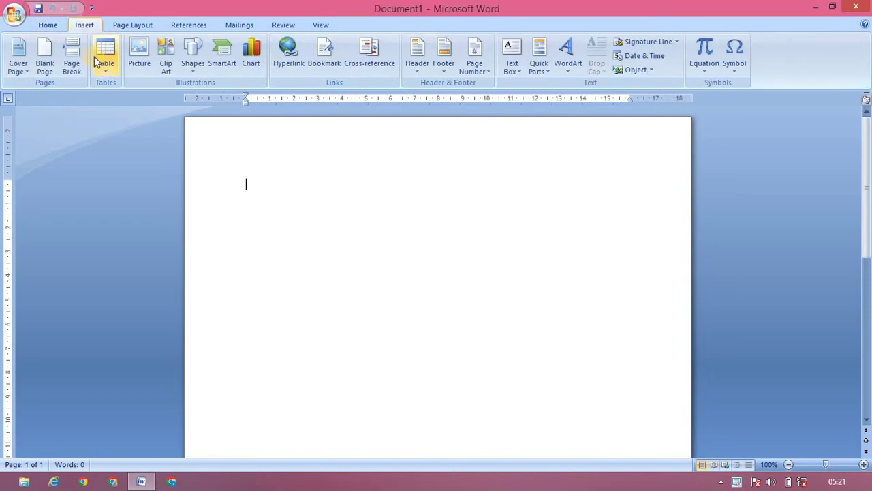
click(45, 25)
click(83, 25)
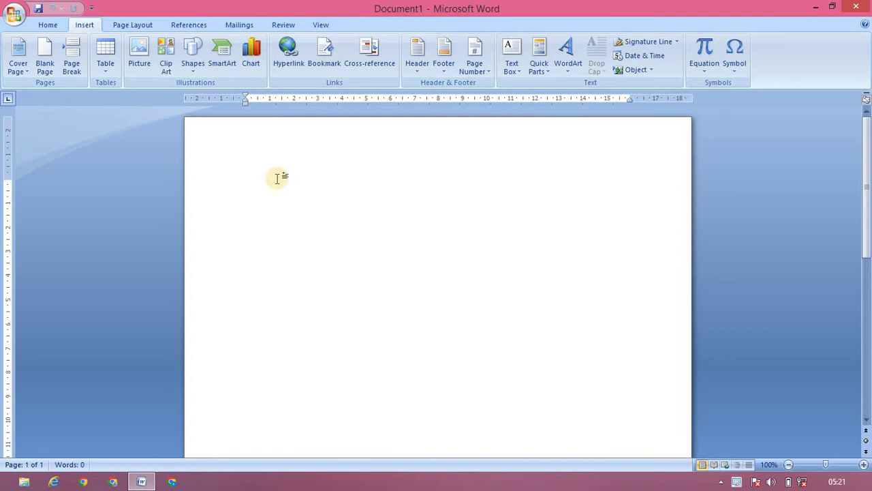
Generate four pages of sample text with =rand(34), then scroll back toward the top
text(=)
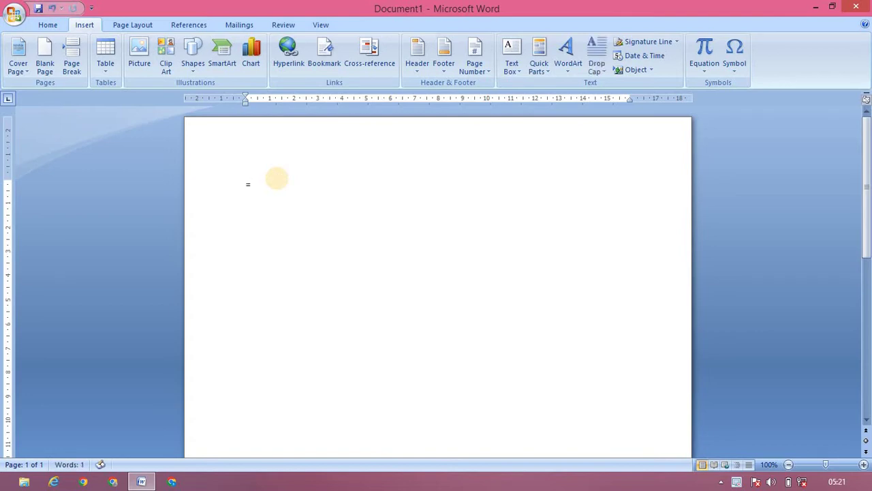
text(rand)
text(()
text(3)
text(4)
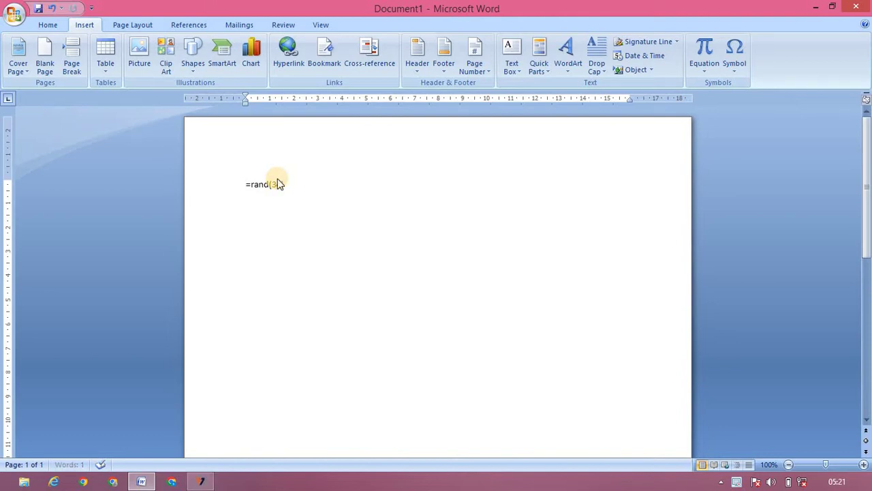
text())
key(Return)
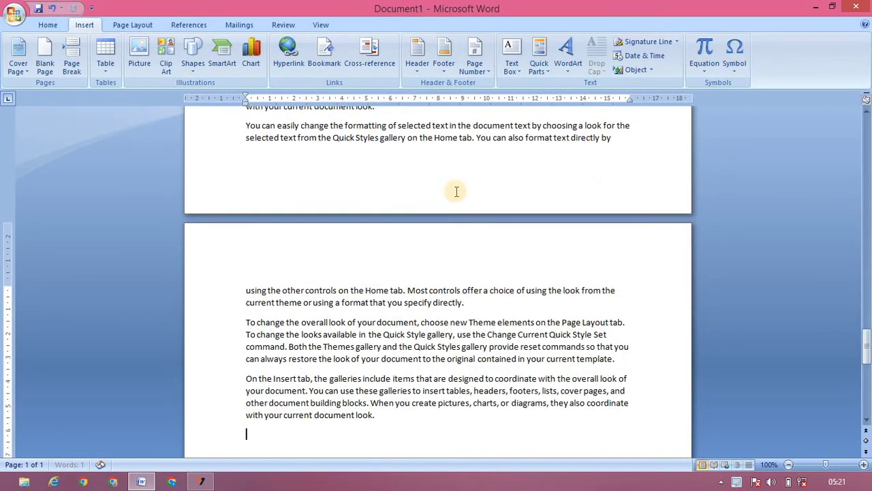
click(866, 204)
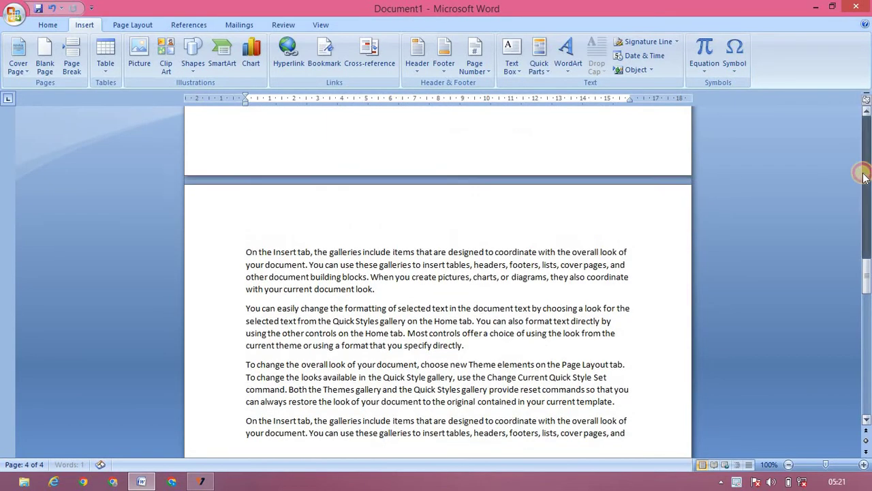
scroll(863, 176, up, 4)
scroll(592, 191, up, 4)
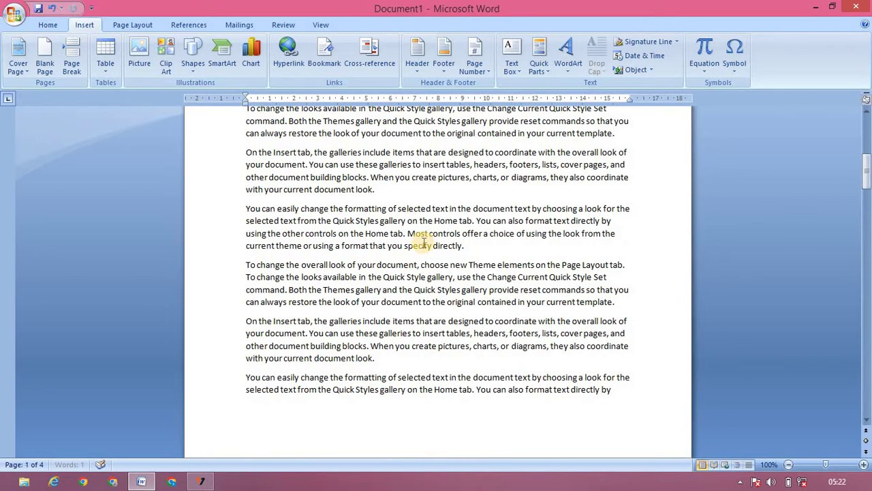
Add a blank line after 'current document look.' and bring up the Table size grid
click(396, 192)
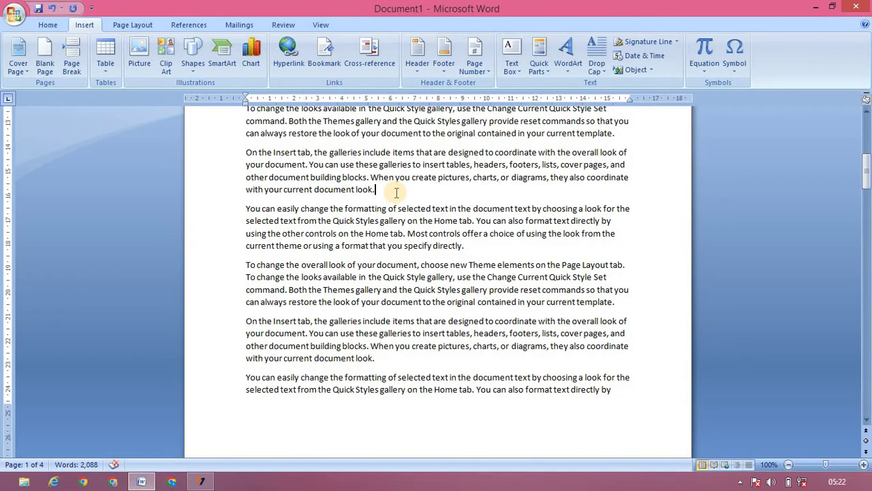
key(Return)
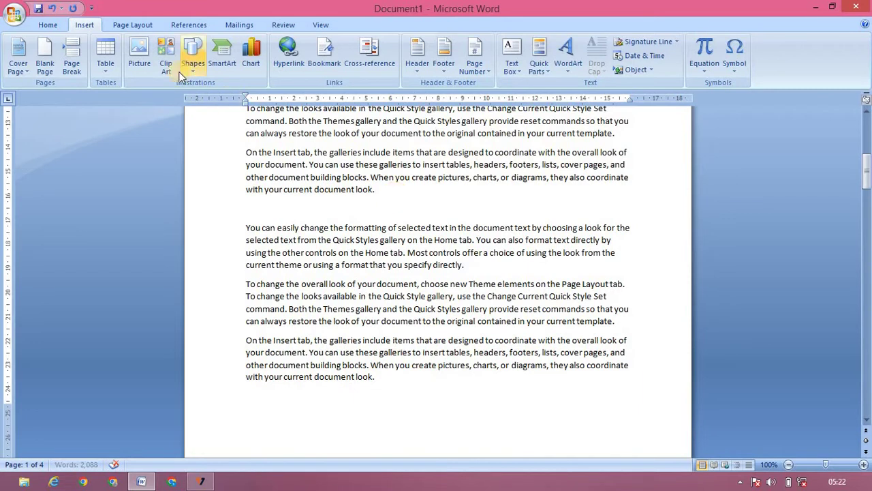
click(106, 71)
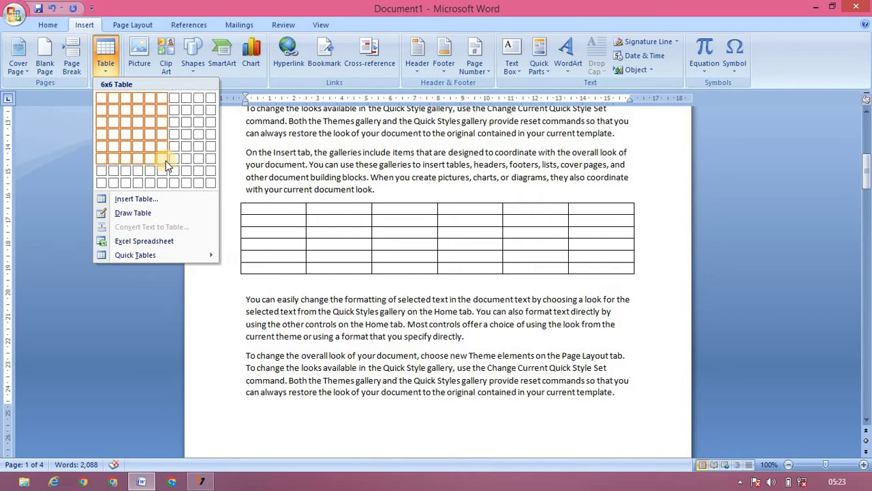
Insert a 6x6 table there and put the insertion point inside it
click(165, 162)
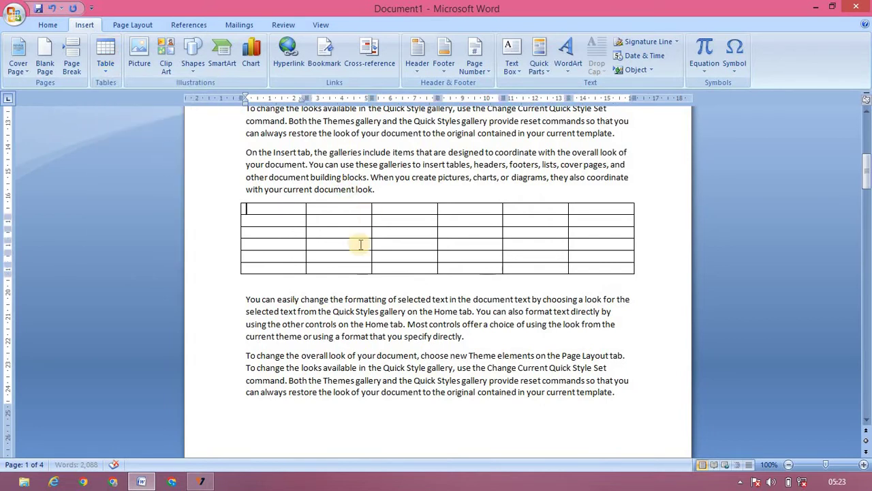
click(346, 177)
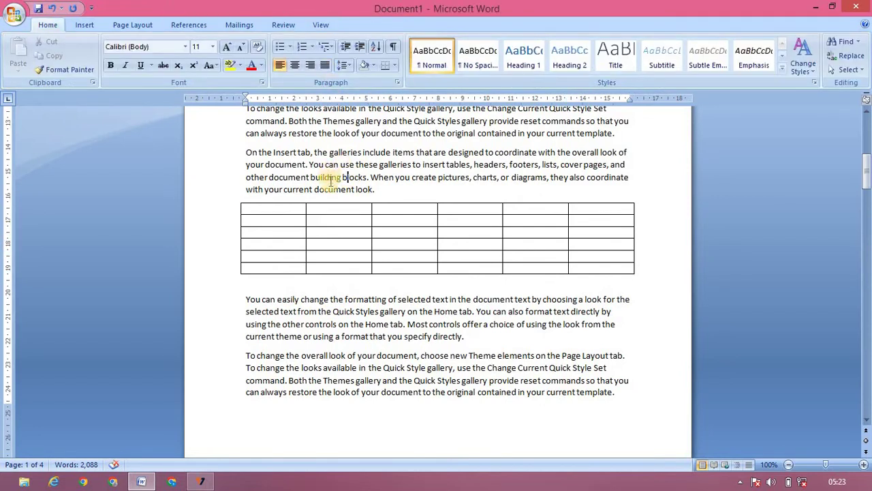
click(332, 211)
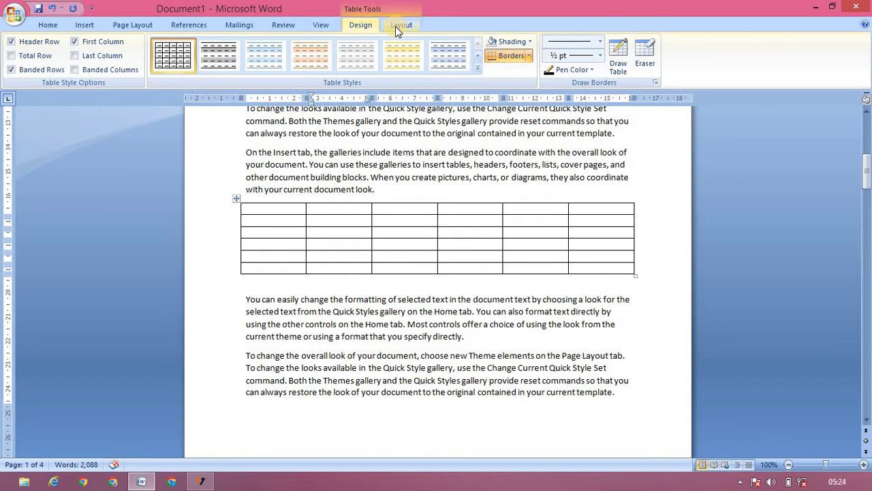
click(372, 176)
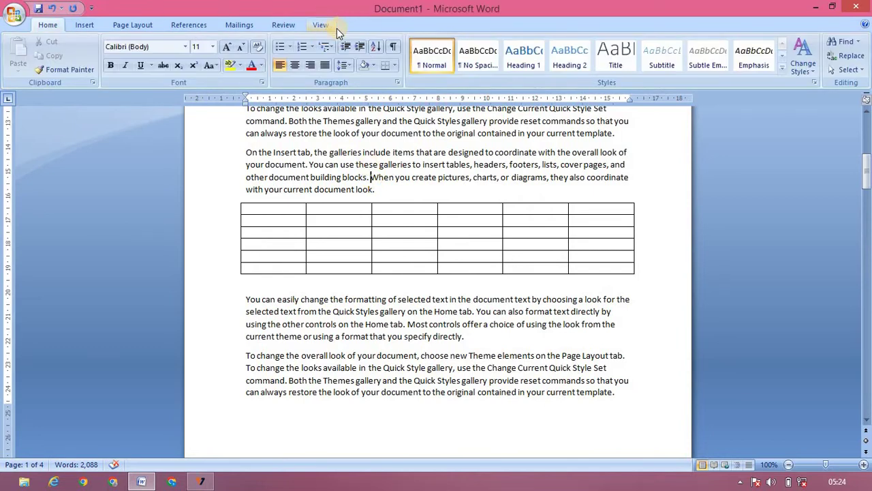
click(338, 222)
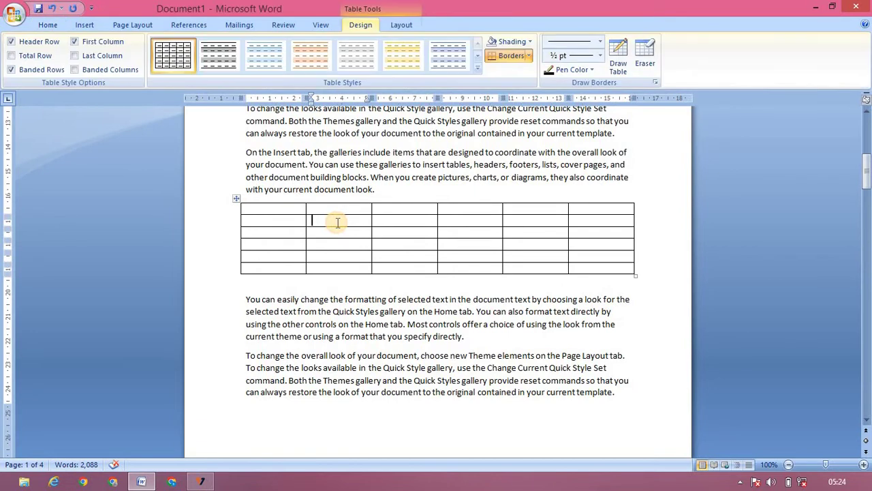
Type headings Name, Tamil, English, Maths, Sc, ss and marks for students Aaa through eee
click(293, 211)
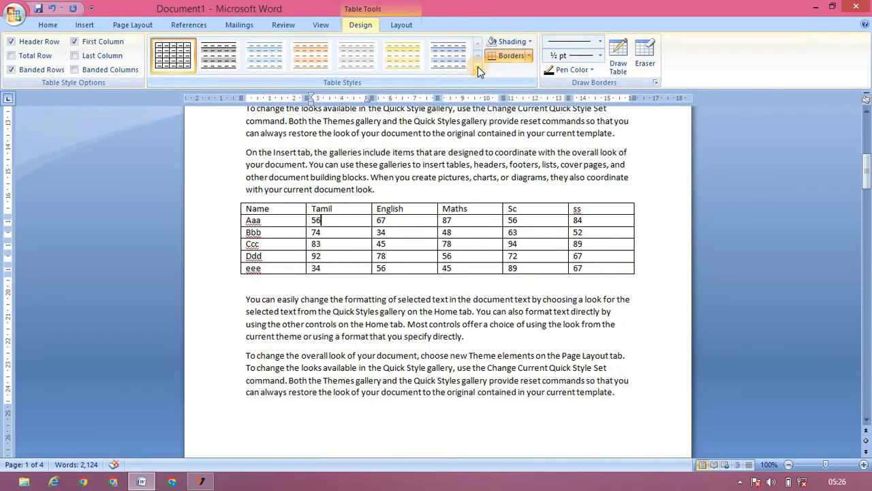
click(478, 66)
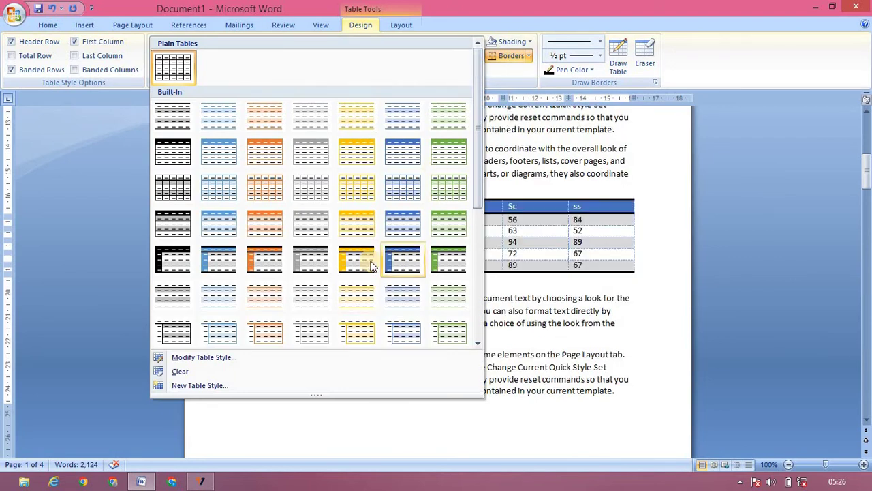
Apply the orange Medium Shading 2 - Accent 2 table style
click(281, 259)
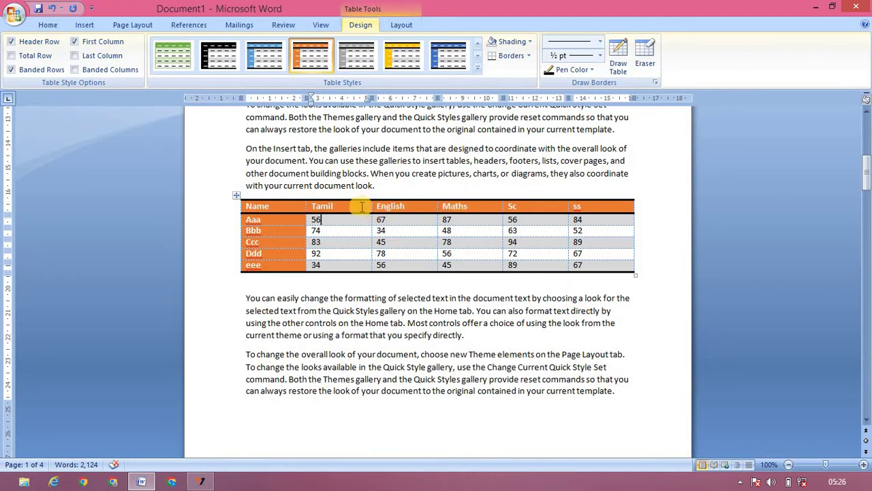
Try toggling Header Row, First Column, Total Row and Last Column, leaving each as before
click(11, 43)
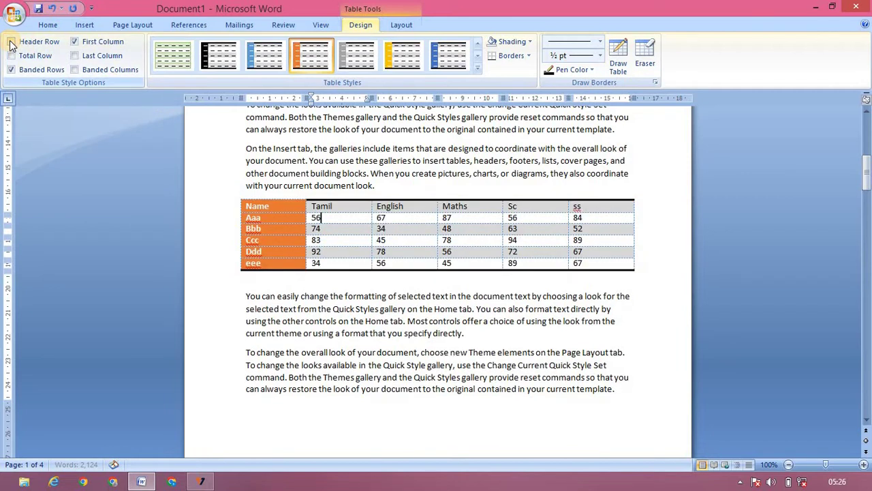
click(11, 42)
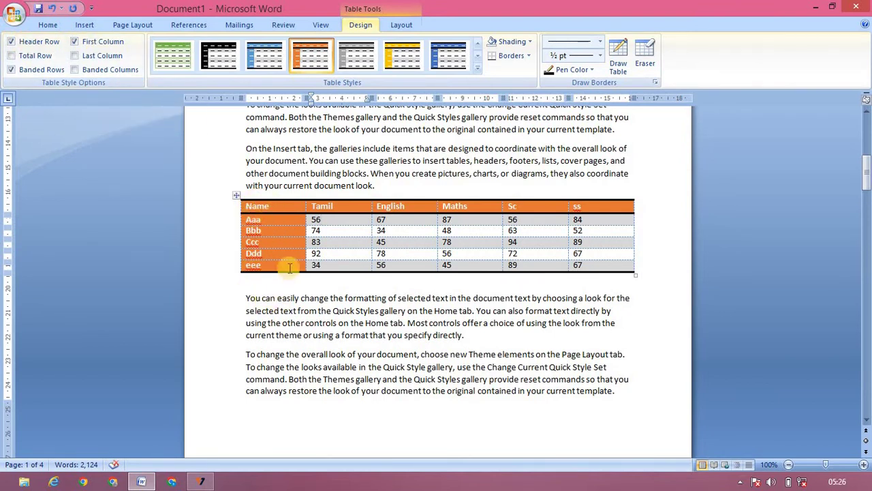
click(75, 42)
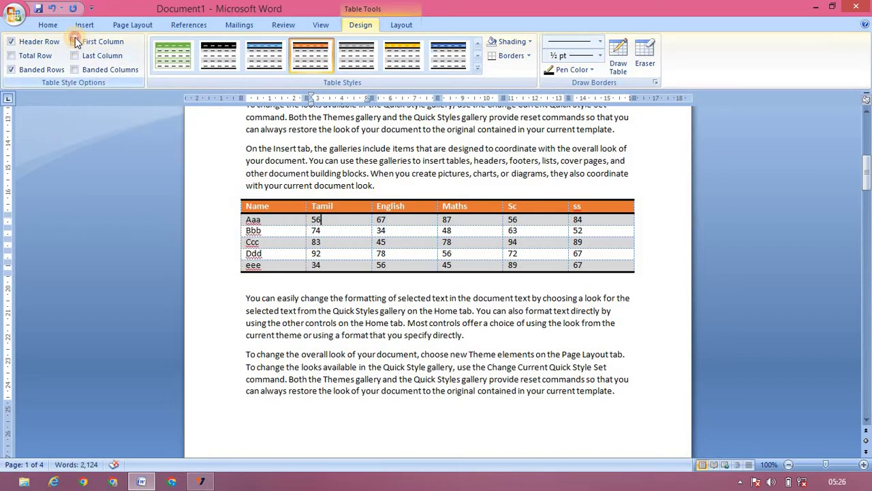
click(75, 42)
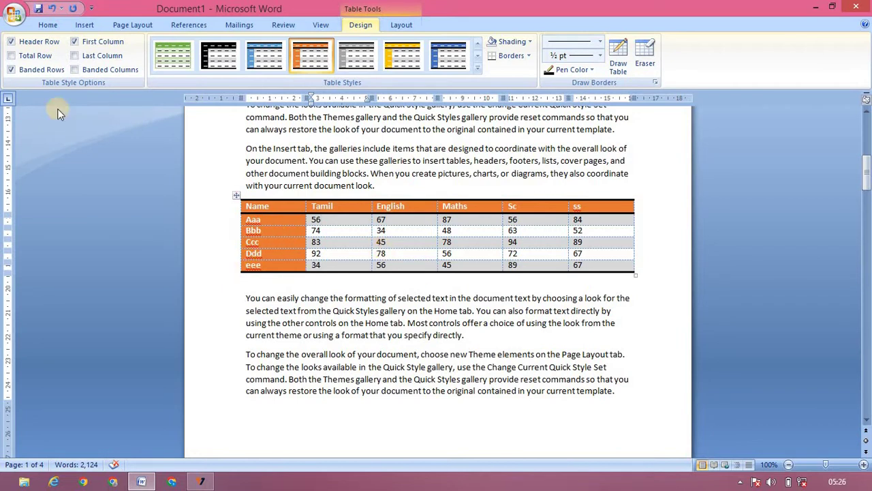
click(17, 60)
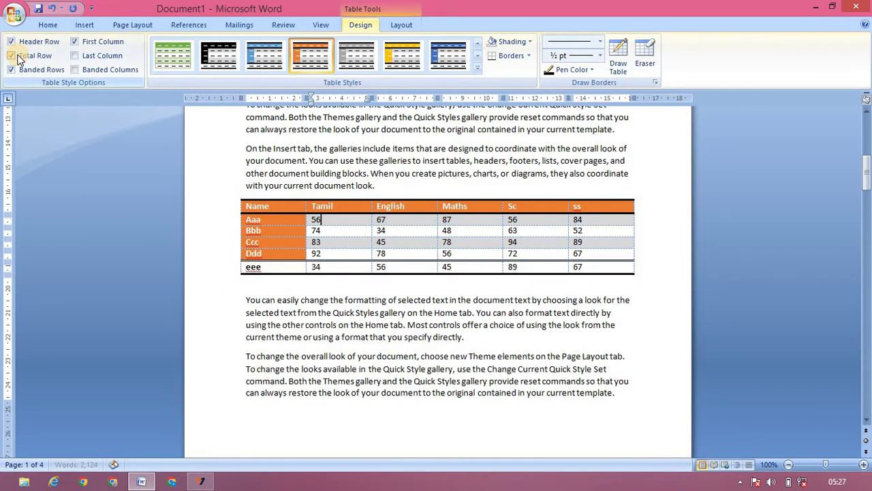
click(18, 60)
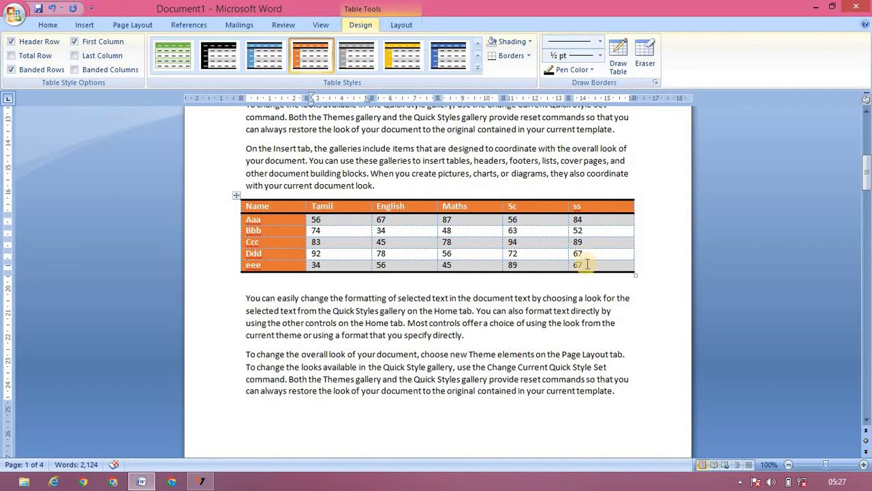
click(75, 55)
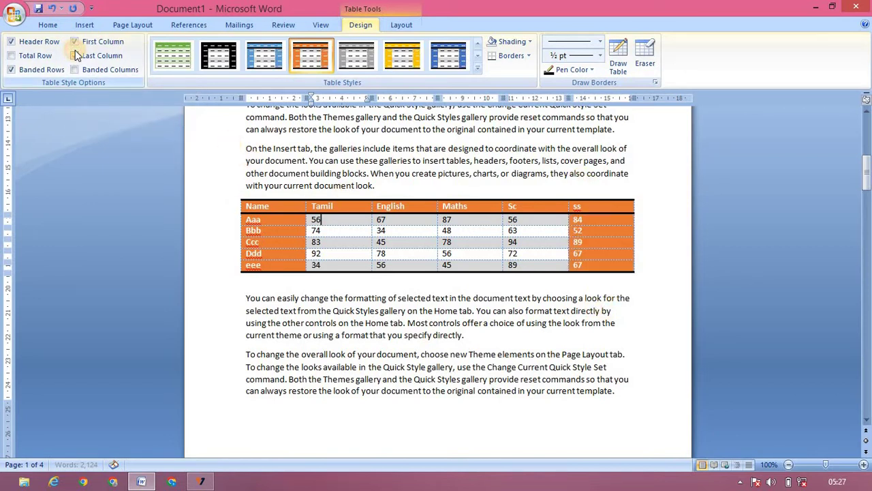
click(75, 56)
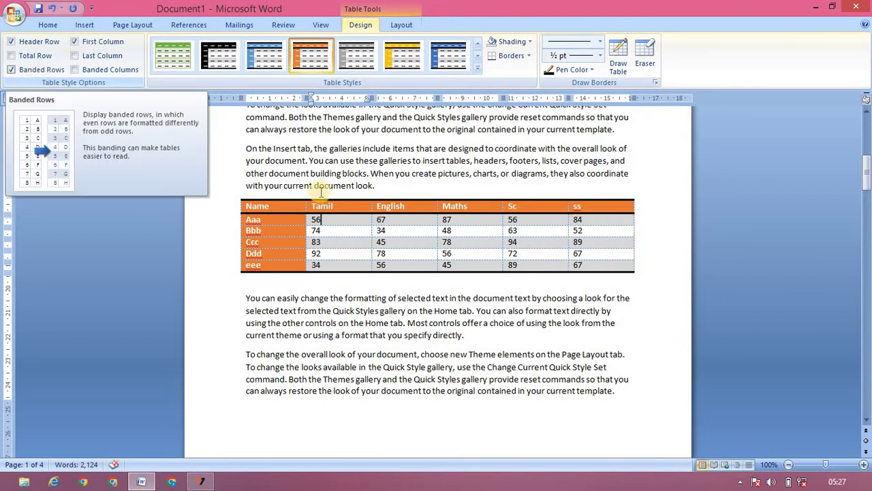
mouse_move(436, 236)
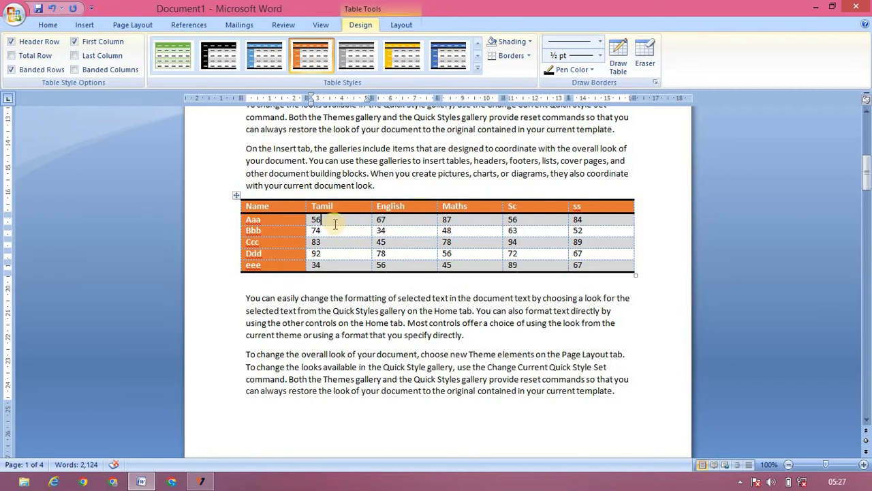
Turn off Banded Rows, test Banded Columns off again, and return the caret to the table
click(11, 69)
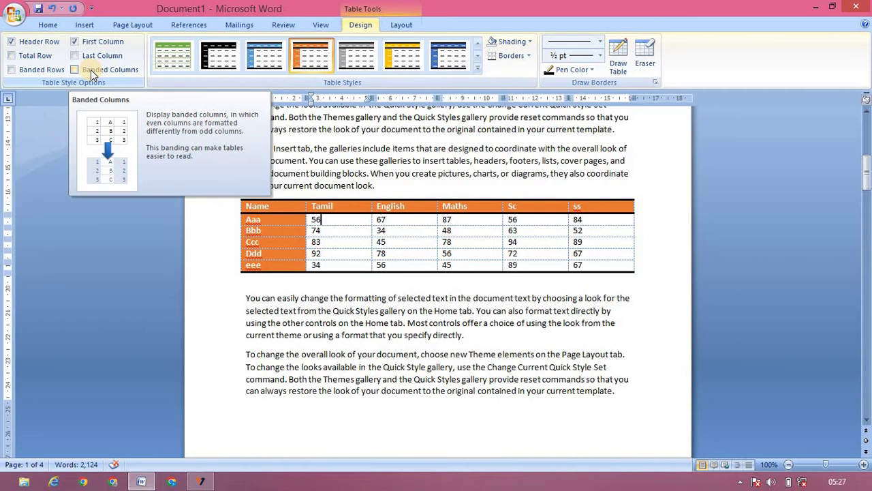
click(90, 69)
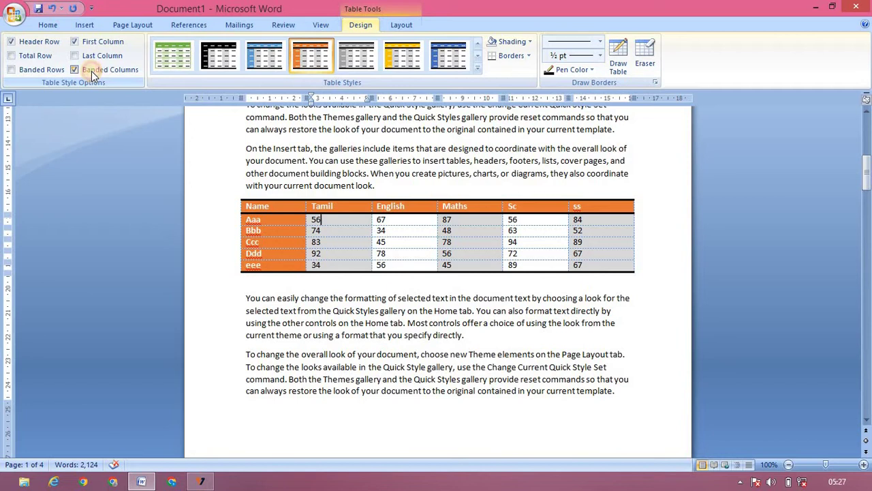
click(93, 73)
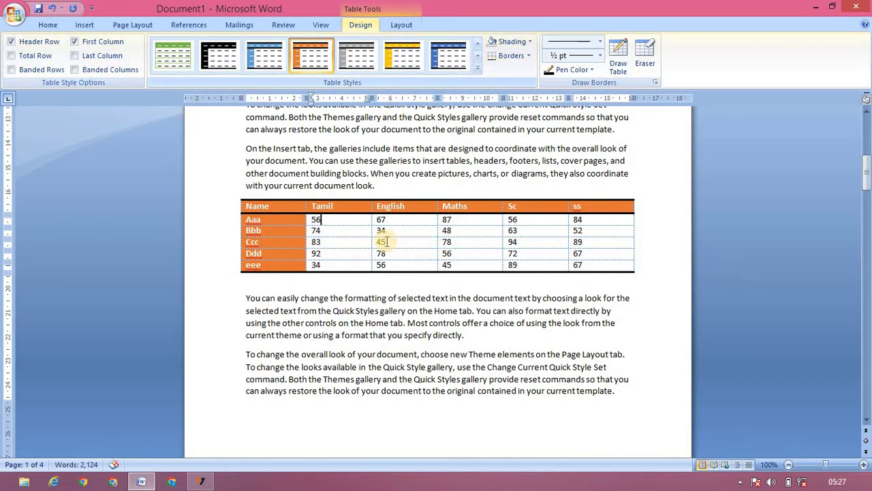
click(319, 220)
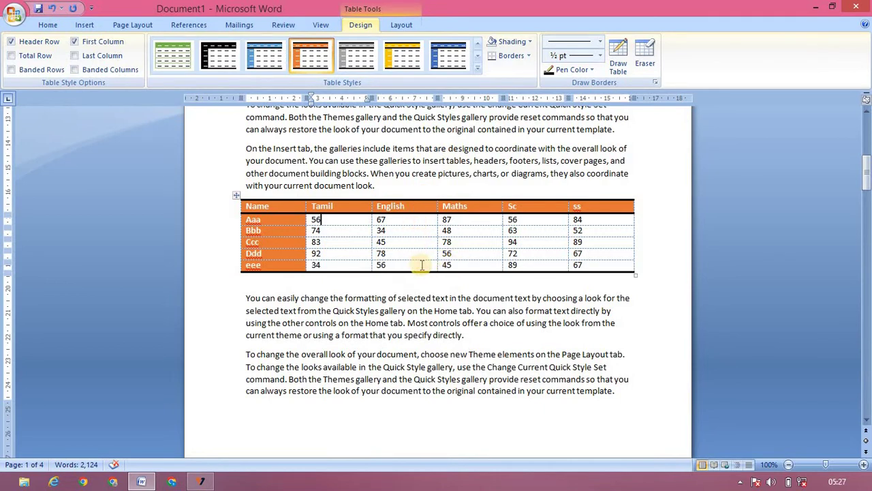
click(341, 265)
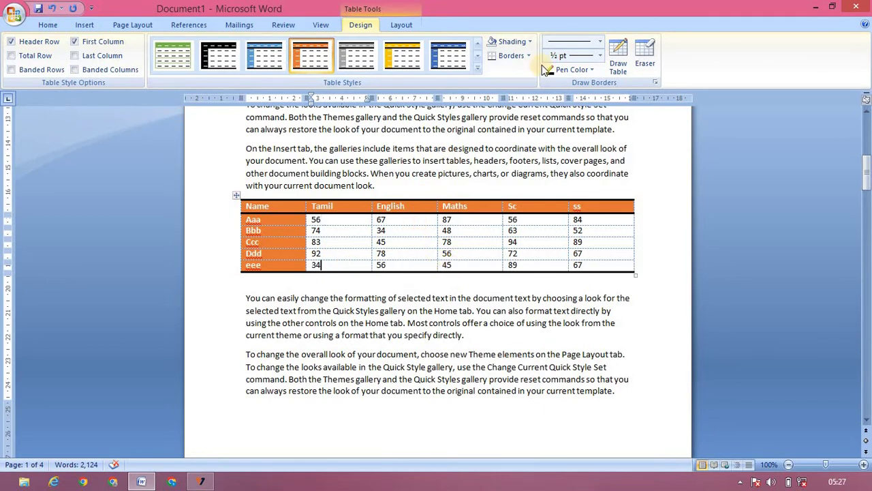
click(521, 41)
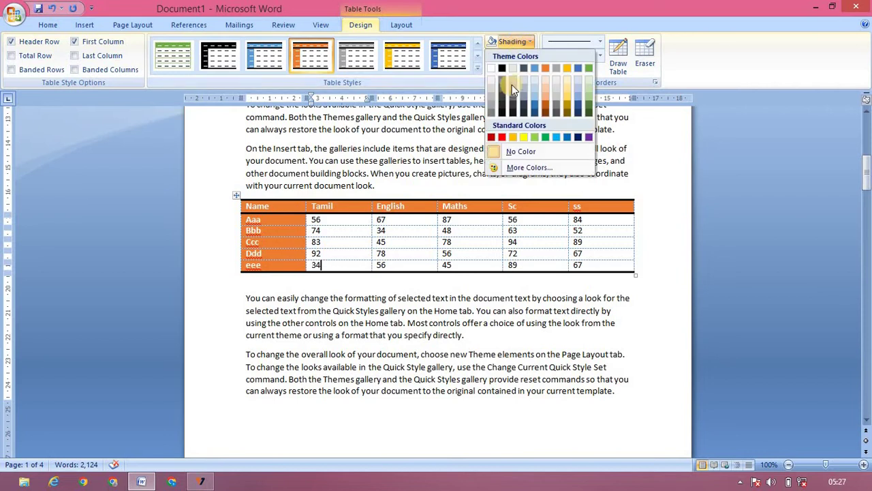
click(501, 137)
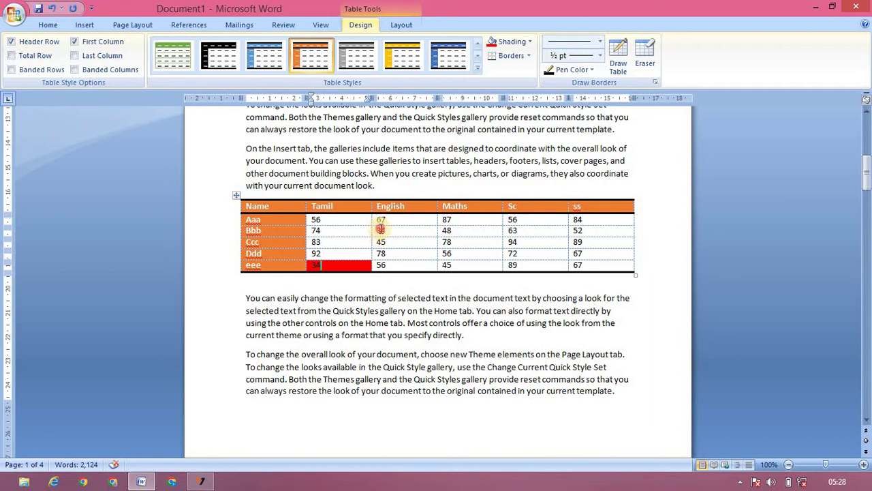
drag(381, 230, 411, 258)
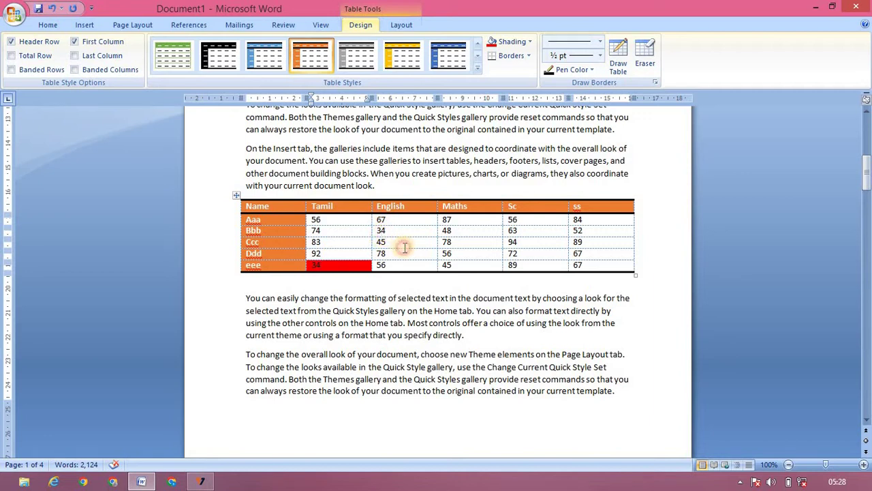
click(504, 45)
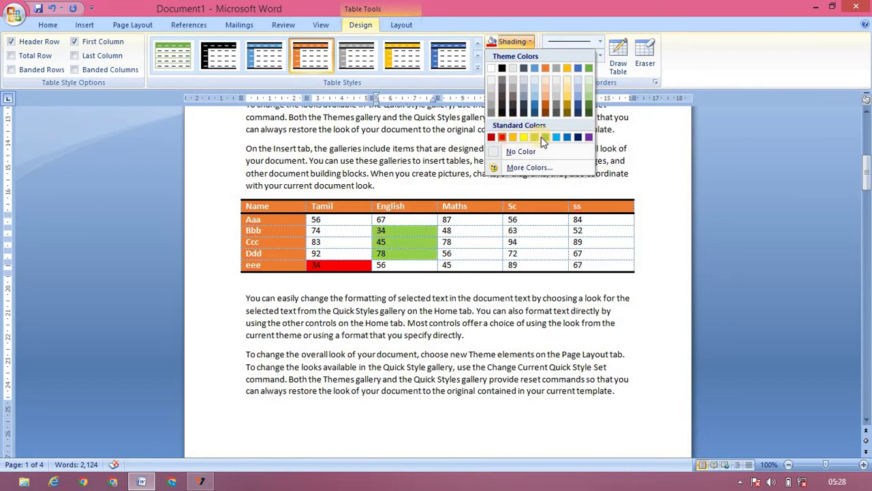
click(531, 184)
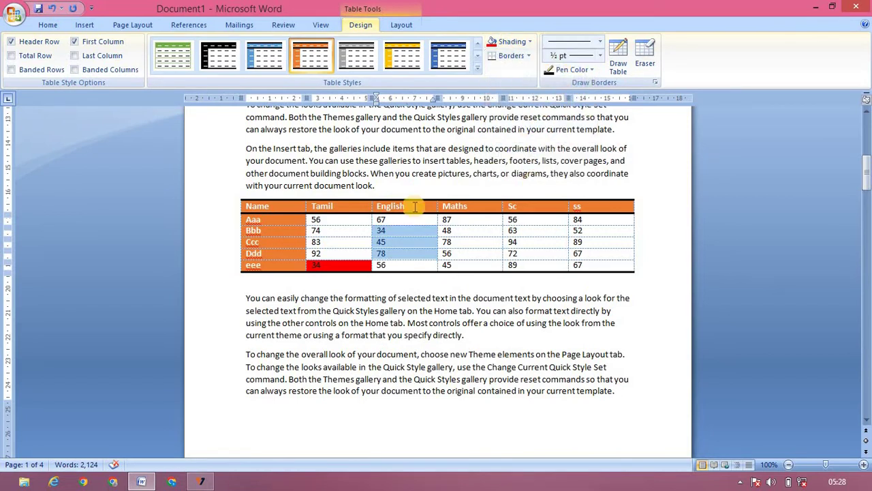
click(339, 265)
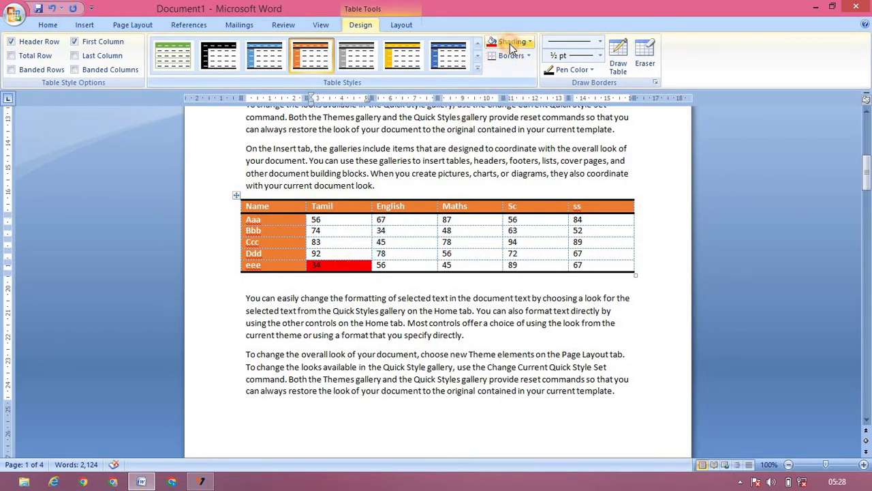
click(529, 43)
click(522, 149)
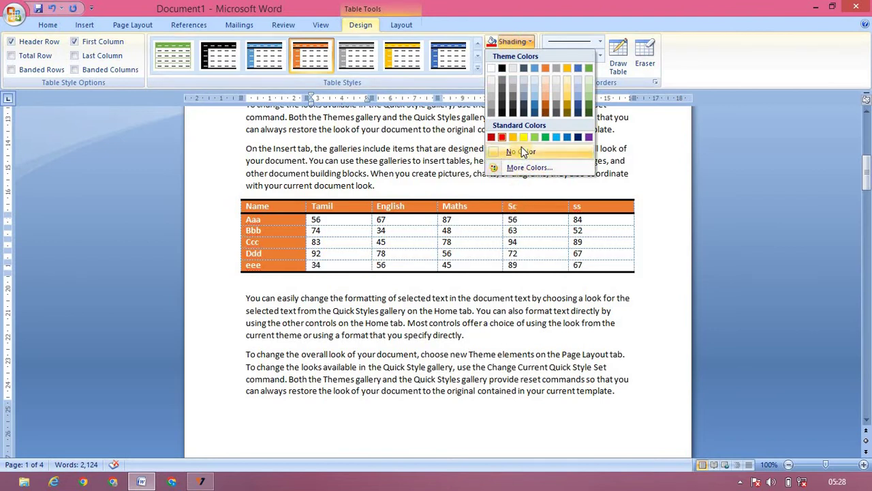
click(522, 148)
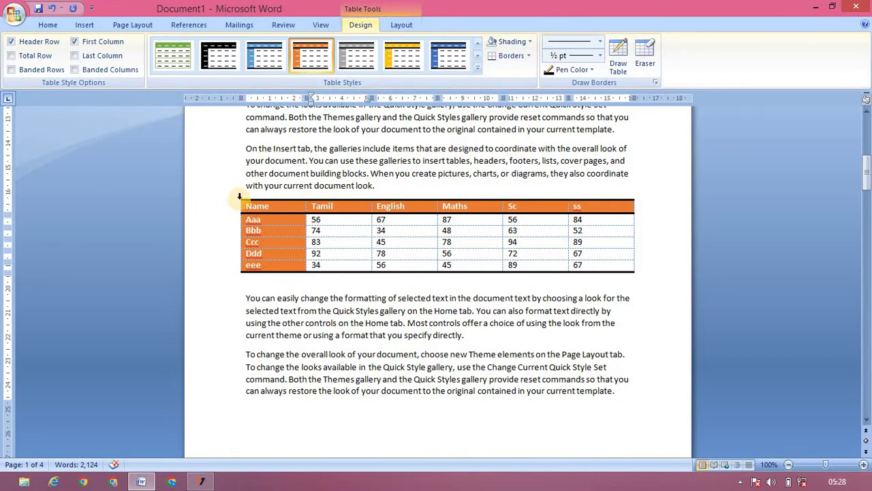
mouse_move(293, 206)
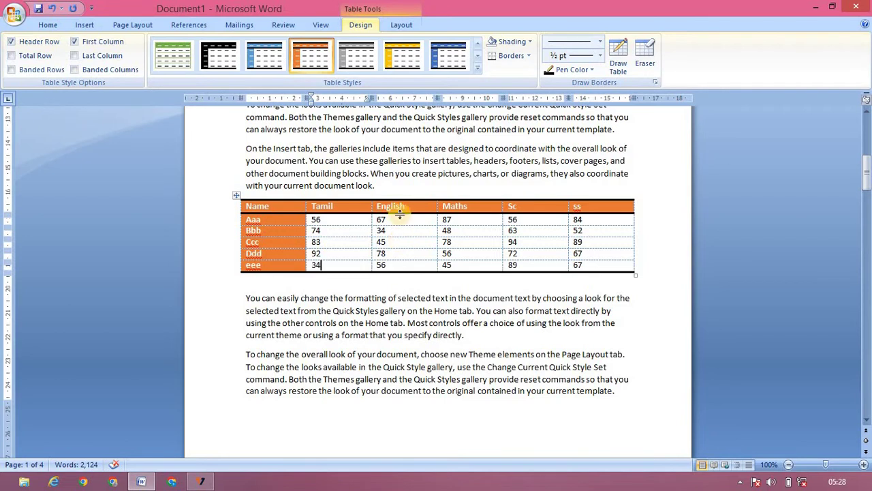
click(400, 25)
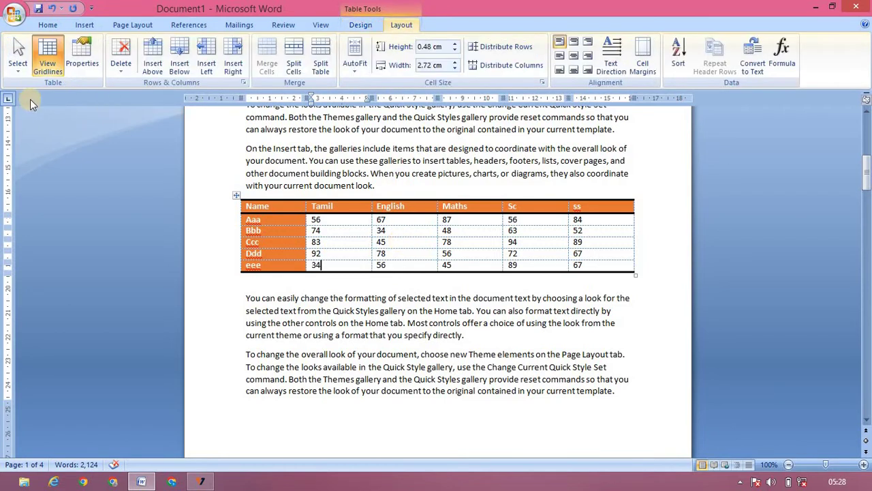
click(40, 58)
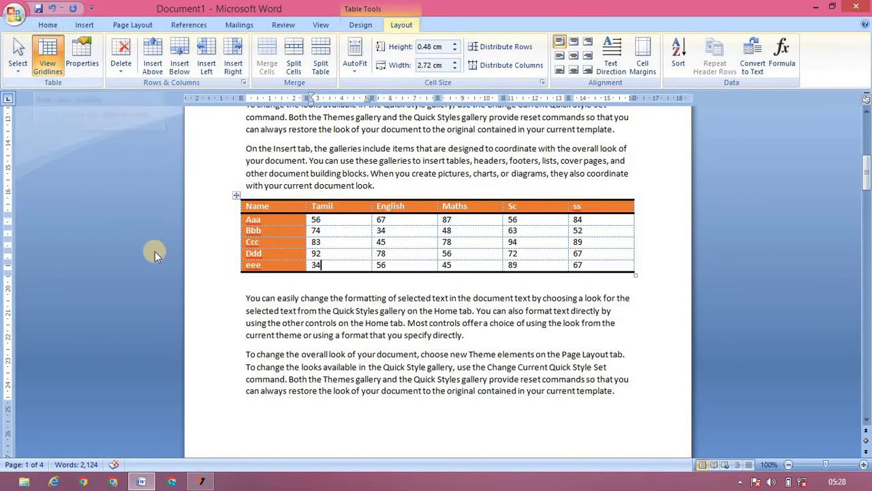
click(40, 57)
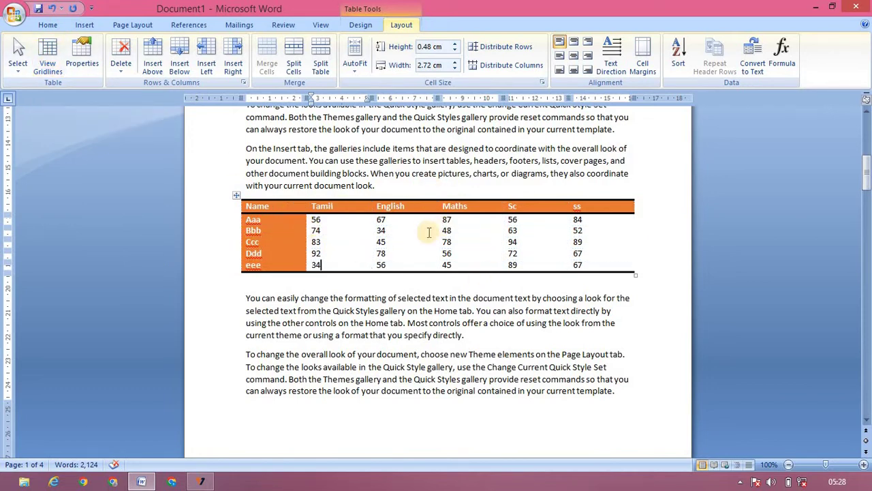
click(47, 60)
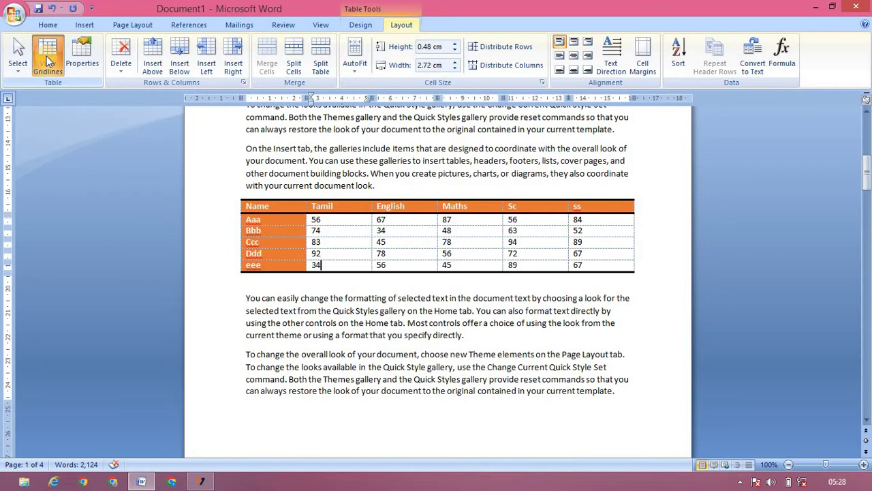
click(361, 25)
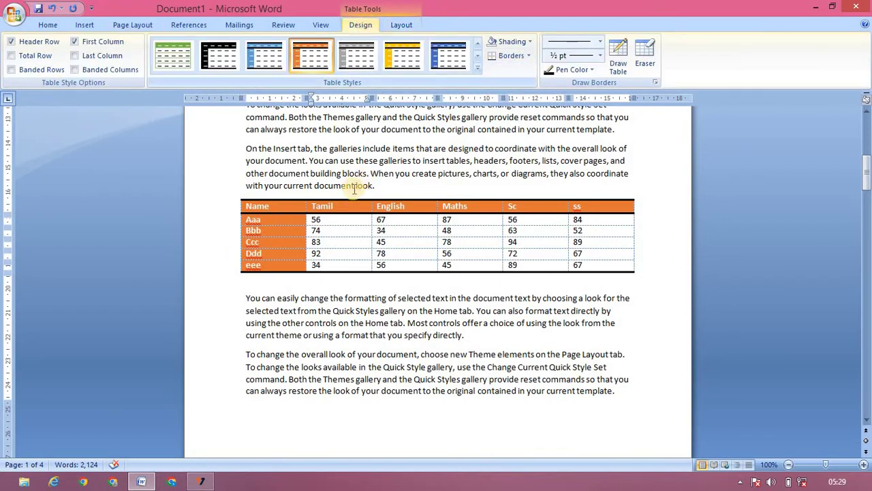
mouse_move(241, 214)
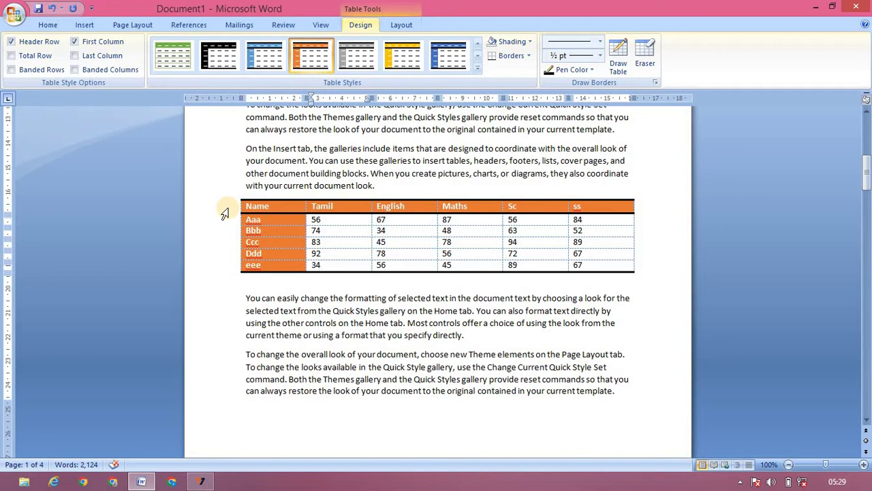
Give the header row cells All Borders
click(225, 208)
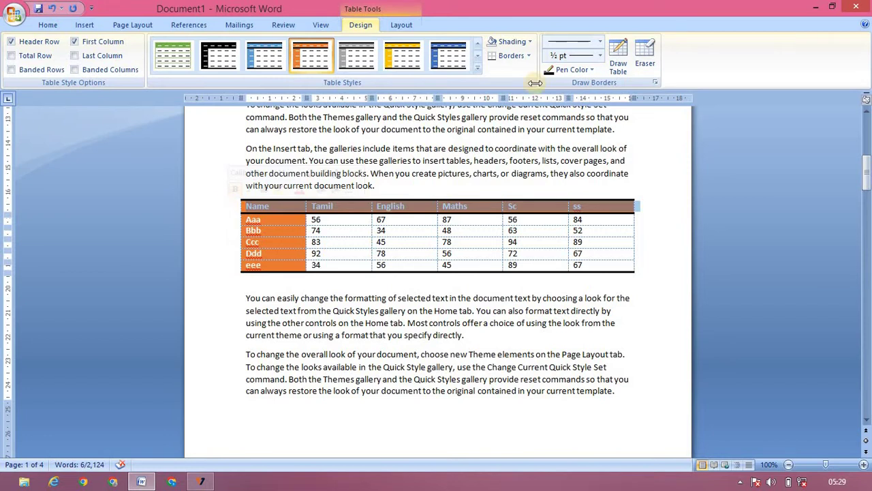
click(527, 59)
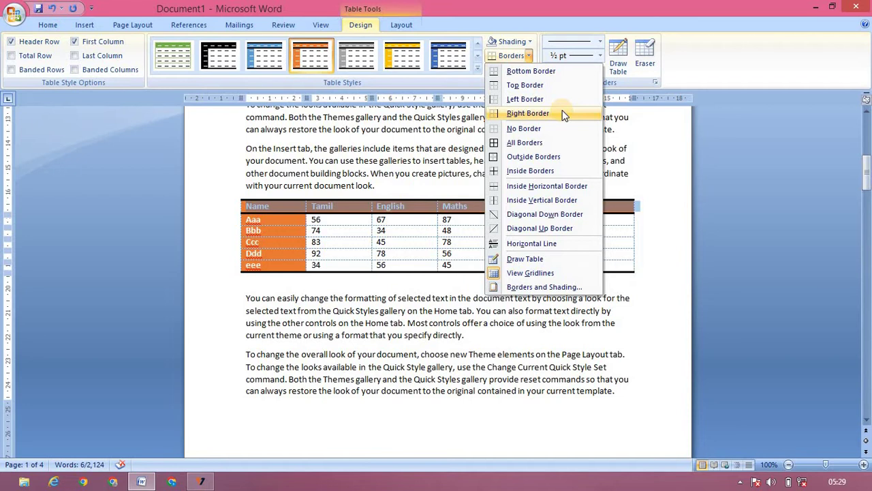
click(560, 142)
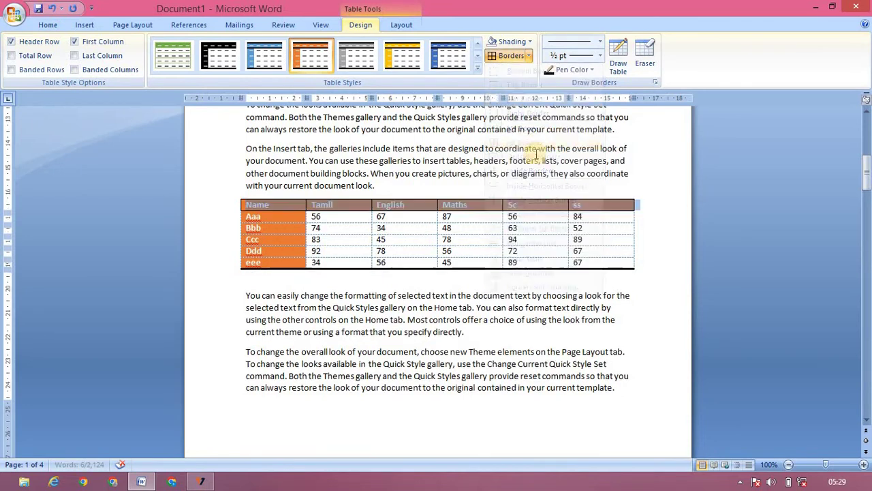
click(358, 230)
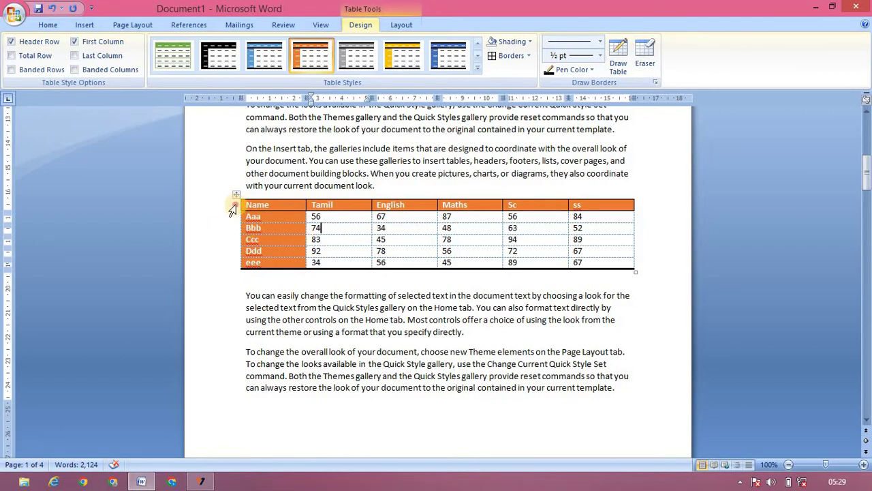
Select the whole marks table and apply Outside Borders
drag(232, 210, 235, 263)
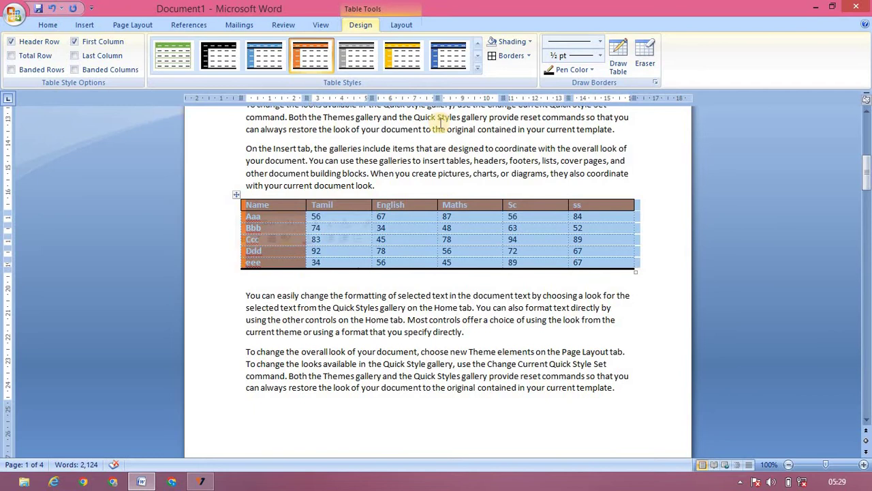
click(528, 55)
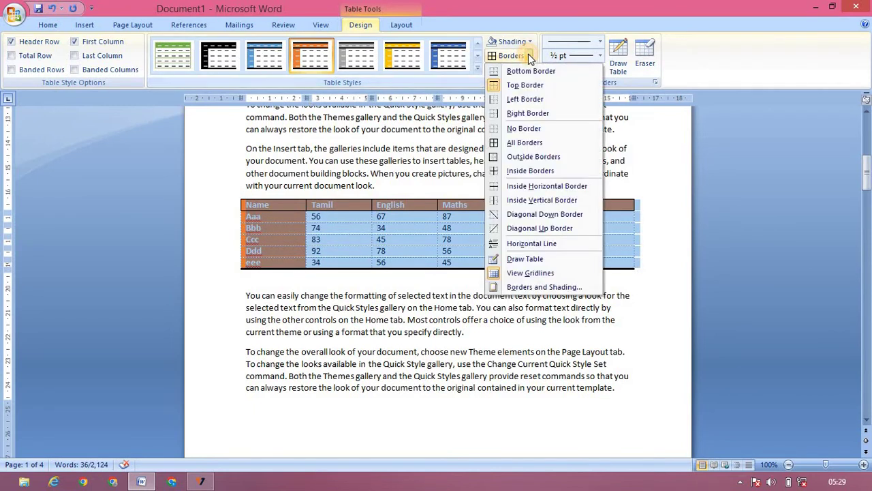
click(529, 155)
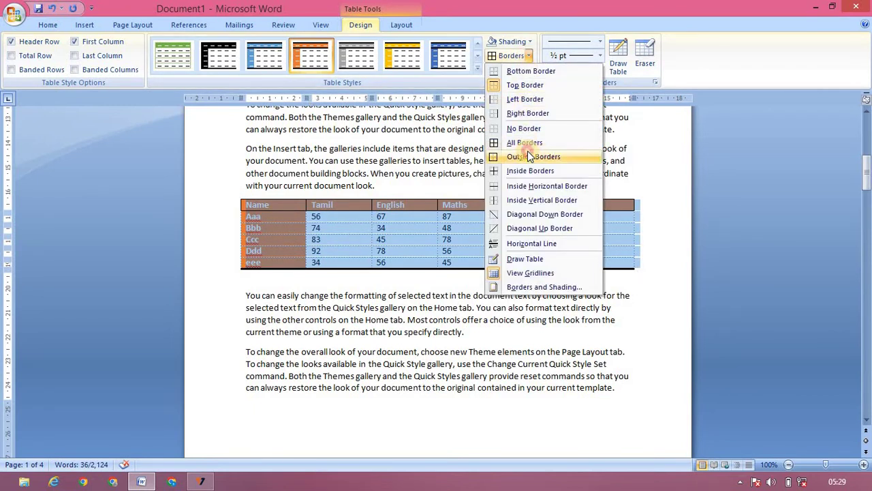
click(419, 227)
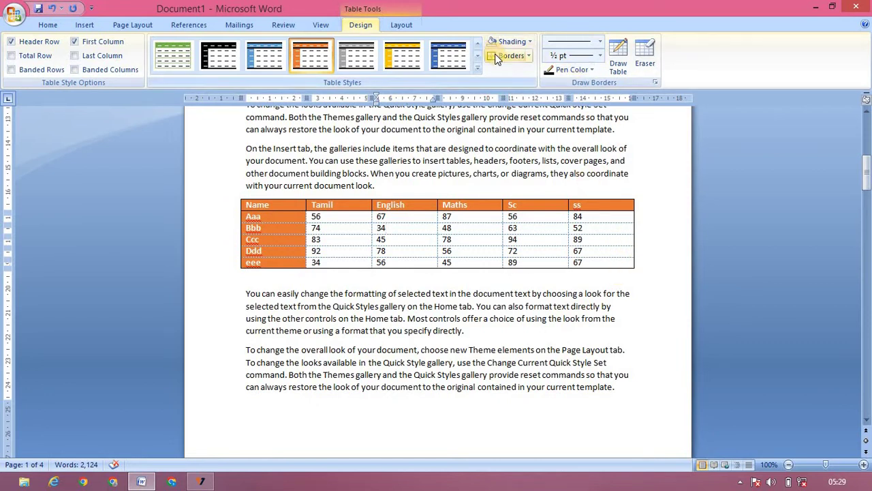
click(446, 206)
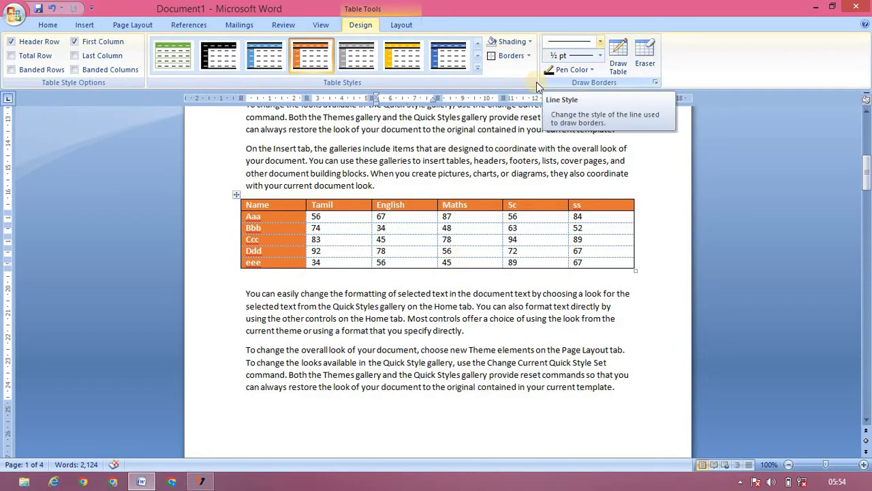
Add empty lines below the marks table to make room for another table
click(248, 279)
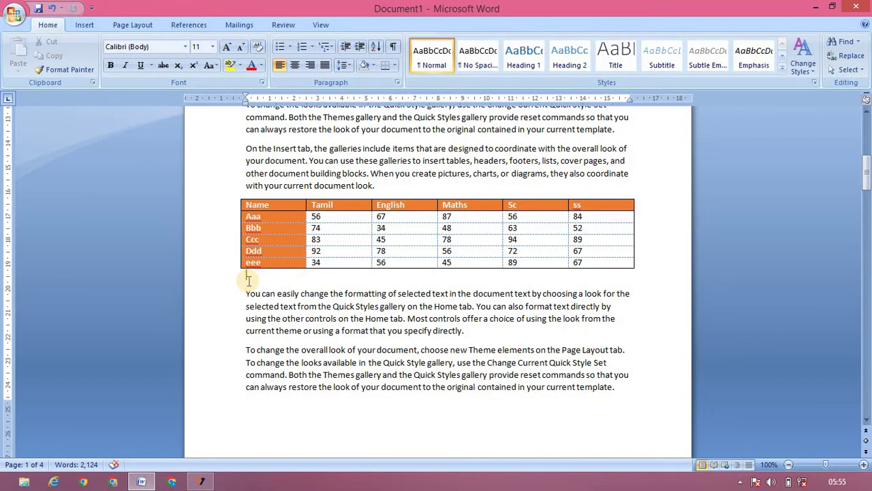
click(84, 26)
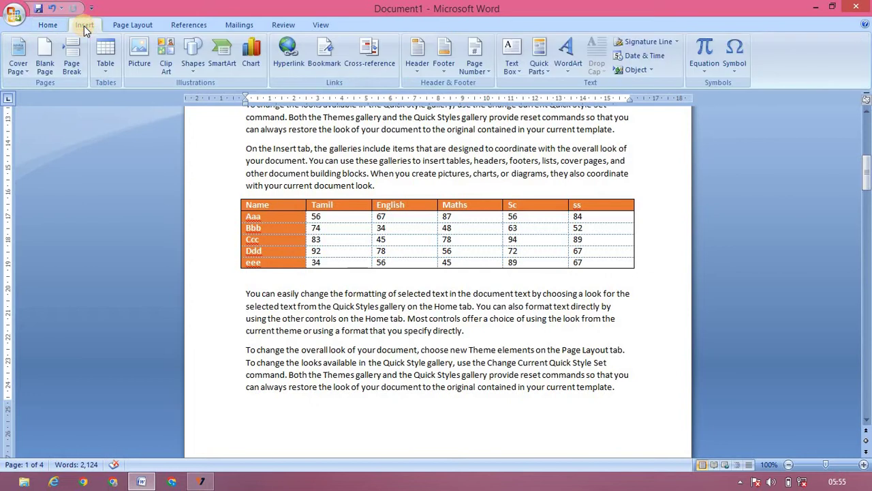
click(109, 72)
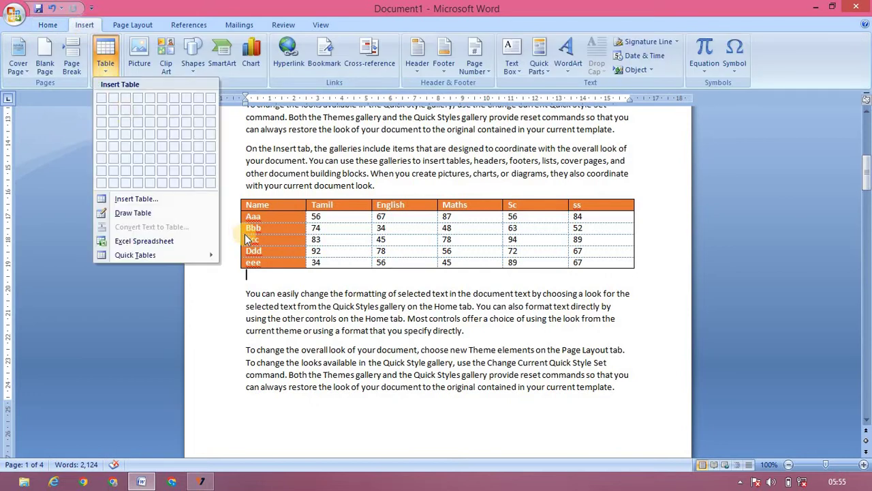
key(Escape)
key(Return)
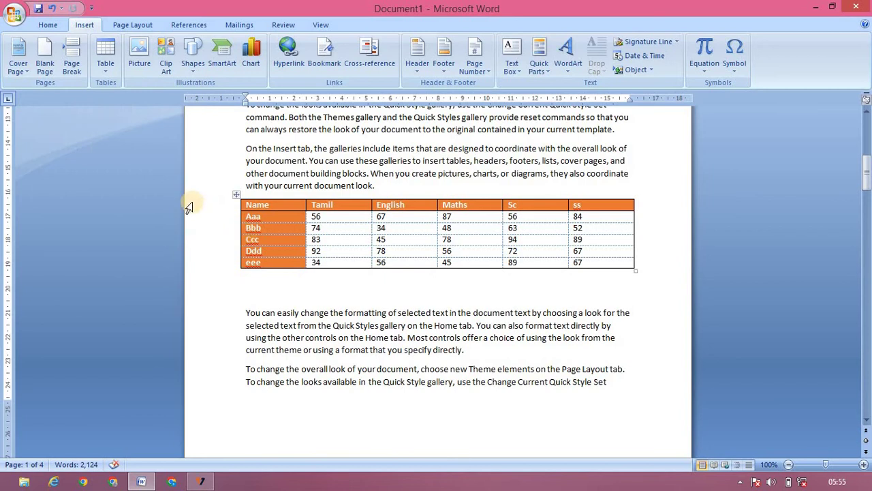
Insert a 6-column, 2-row table through the Insert Table dialog
click(103, 71)
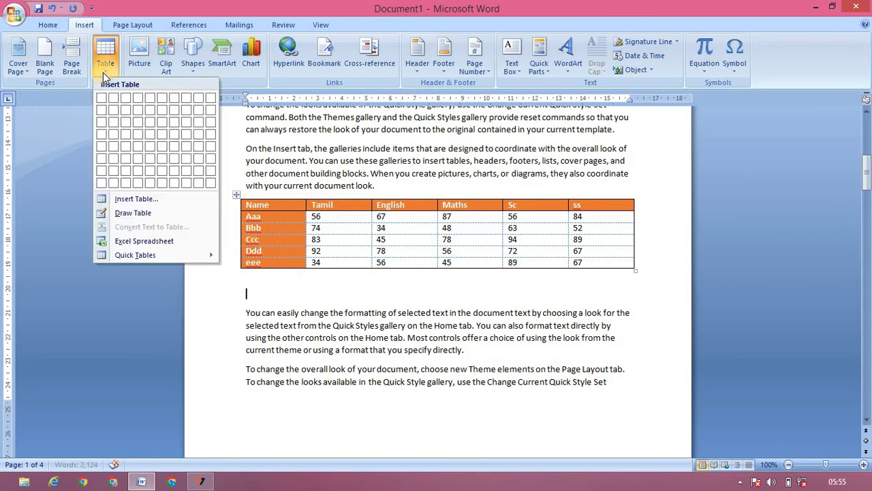
click(164, 198)
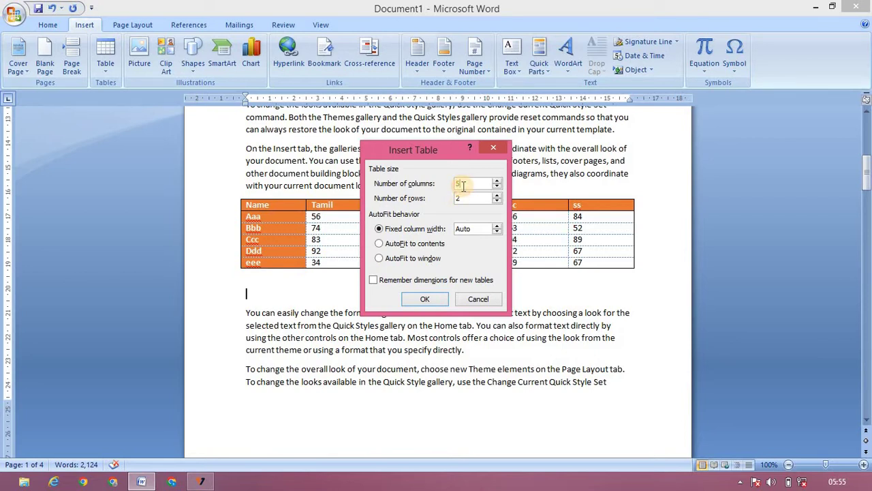
key(BackSpace)
text(6)
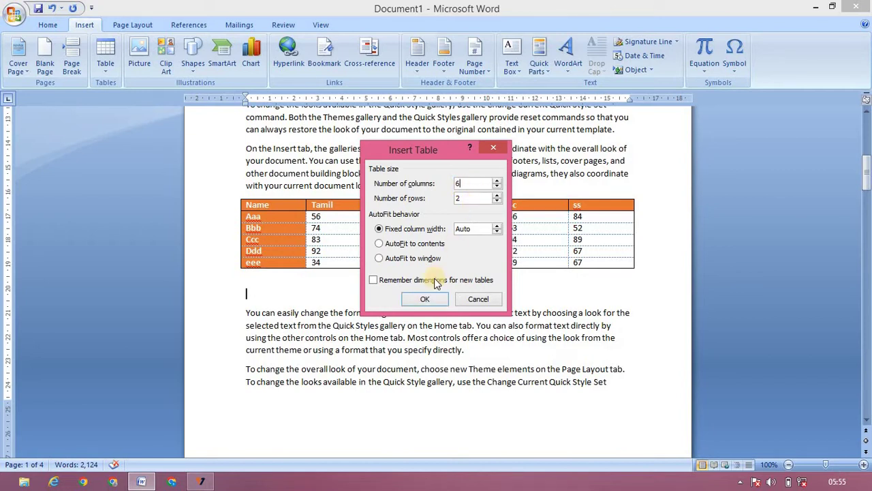
click(427, 300)
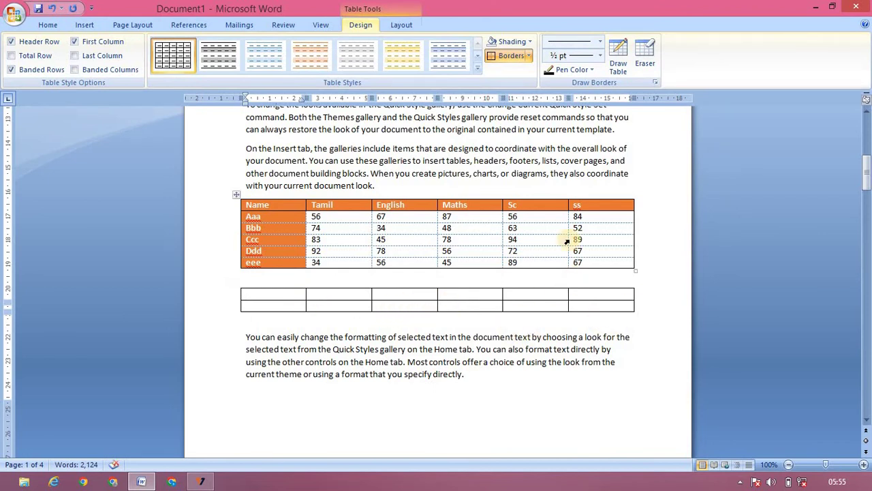
Add a paragraph below the empty table and draw a table outline there with Draw Table
click(263, 325)
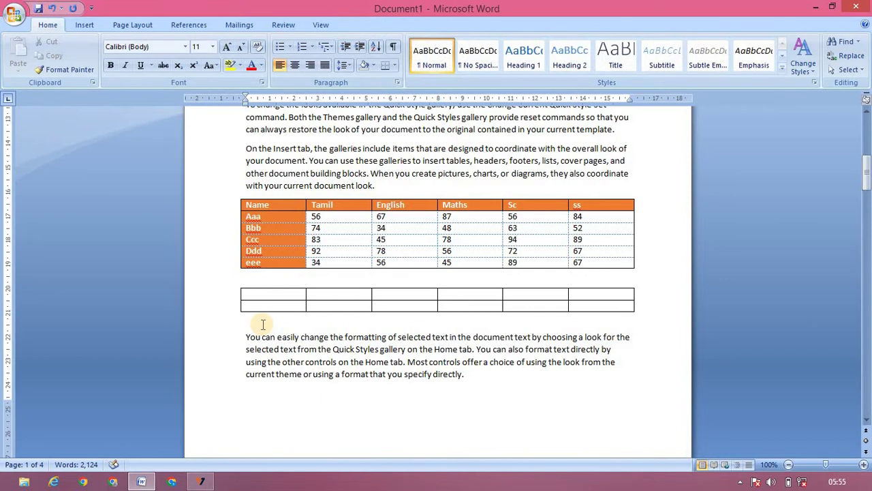
key(Return)
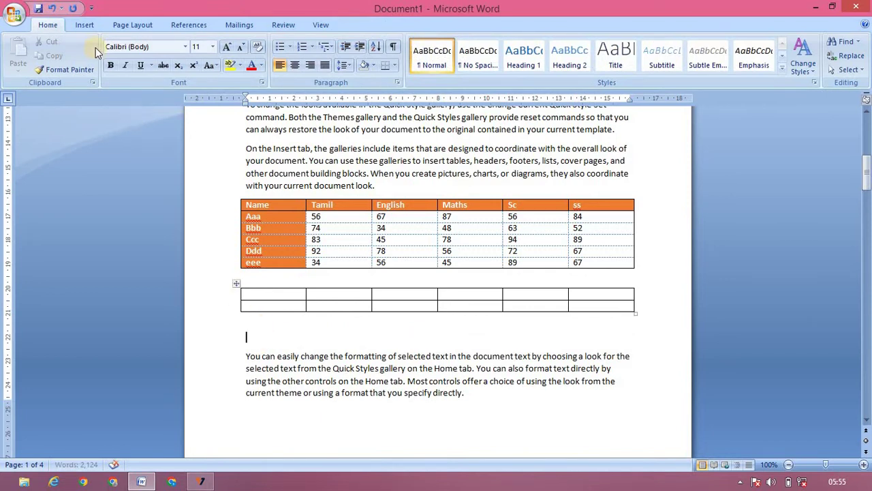
click(85, 26)
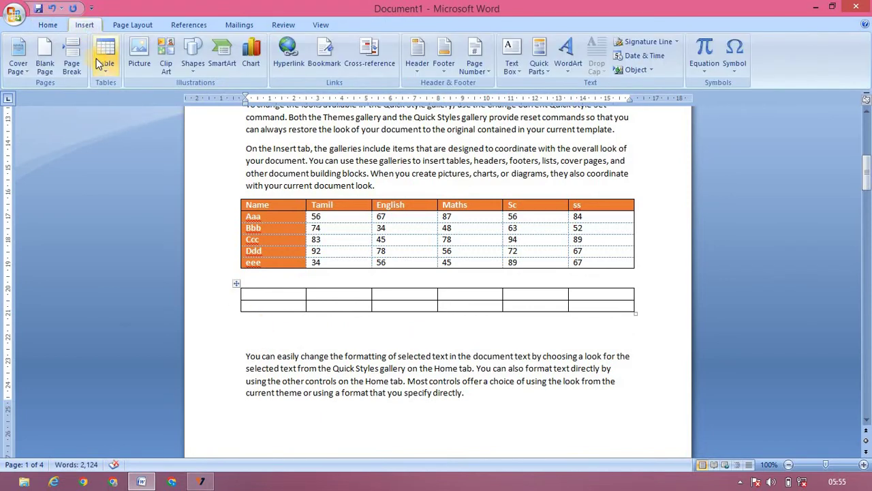
click(103, 62)
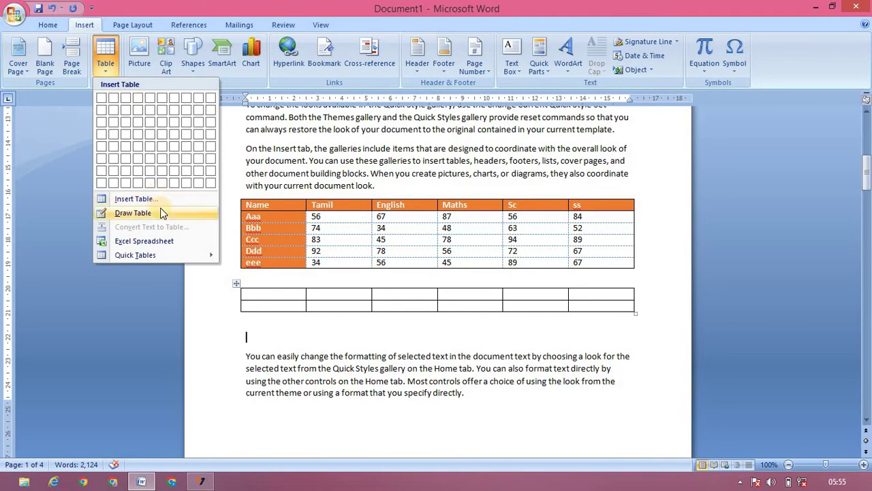
click(162, 213)
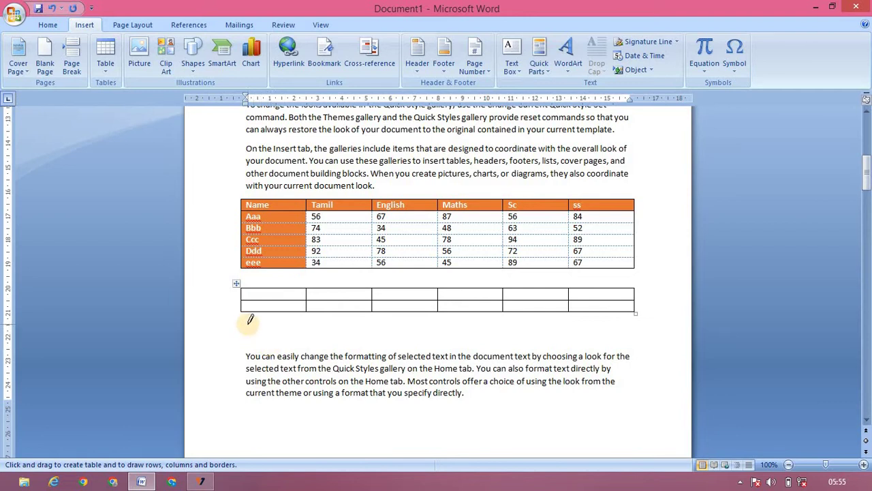
drag(248, 324, 634, 412)
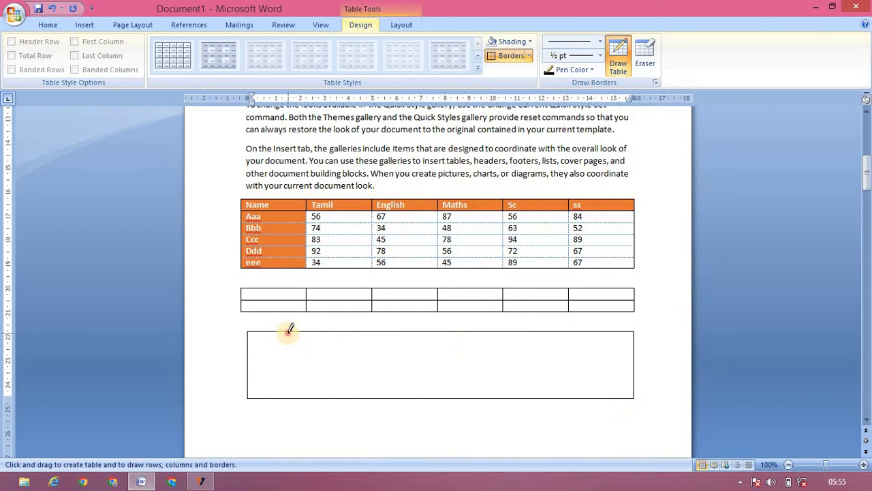
Draw two column lines and one row line to form three columns and two rows
drag(288, 332, 288, 397)
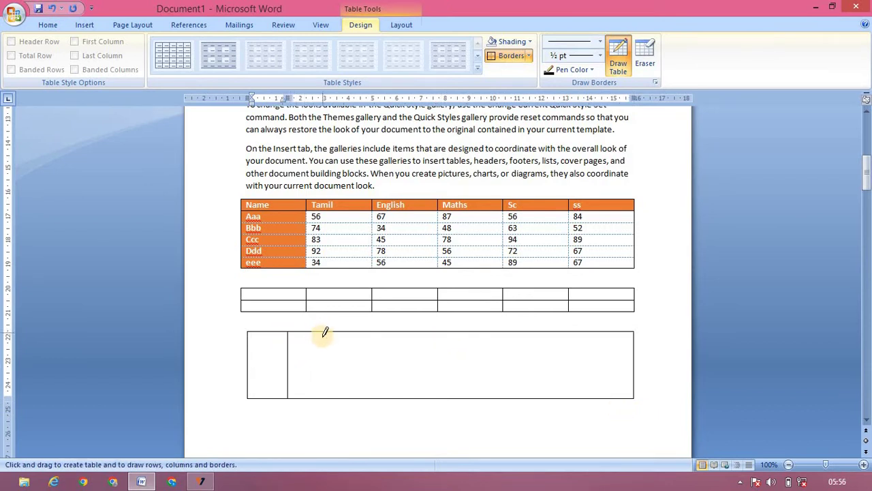
drag(325, 332, 325, 396)
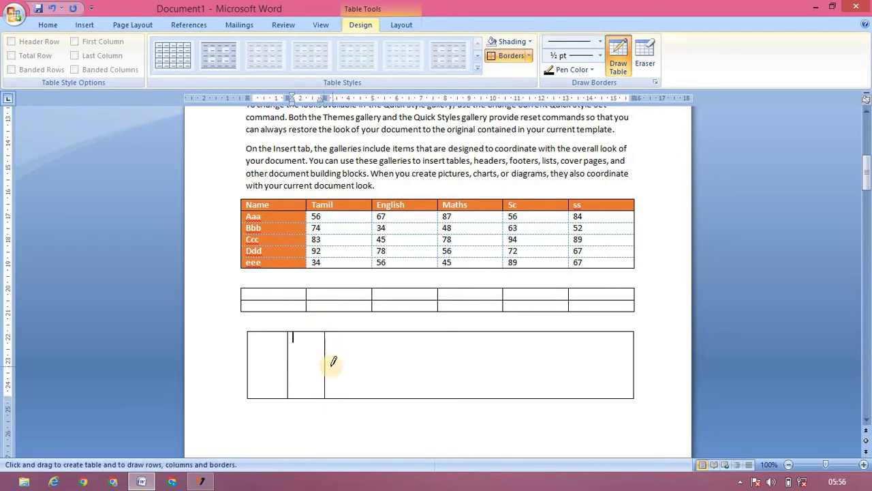
mouse_move(248, 358)
mouse_down()
mouse_move(441, 339)
mouse_move(549, 361)
mouse_up()
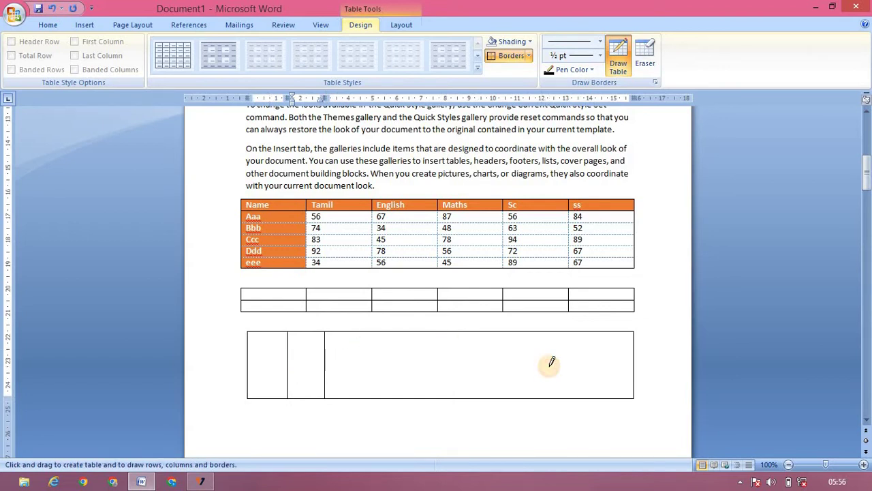
Draw a thick 3 pt column border through the hand-drawn table
click(586, 42)
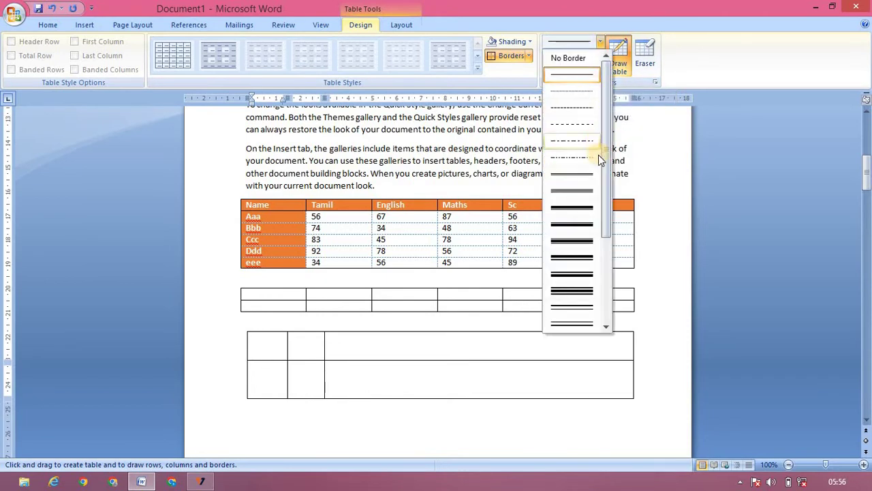
click(607, 273)
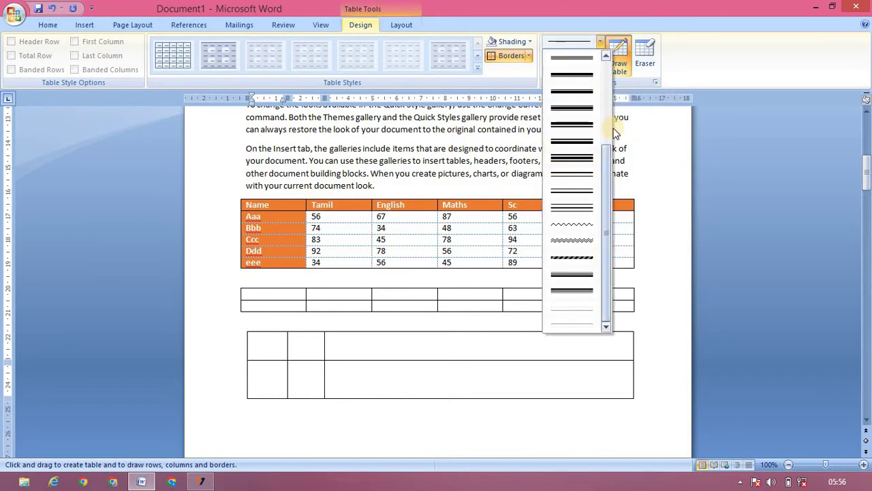
click(590, 126)
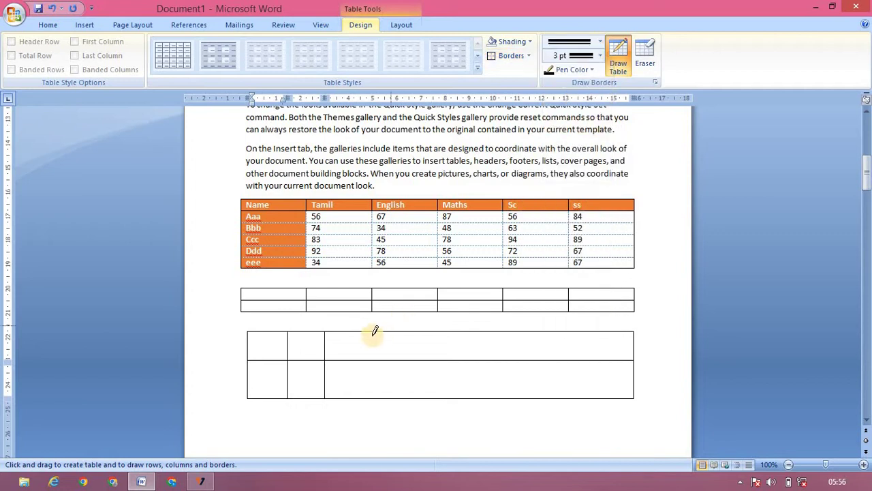
drag(374, 333, 374, 372)
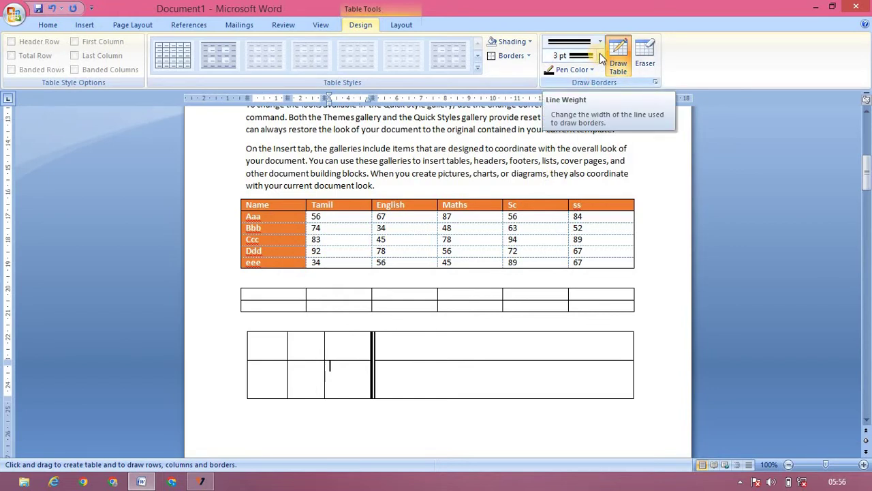
Switch the line weight to 1 pt and draw a thin column border right of the thick one
click(600, 56)
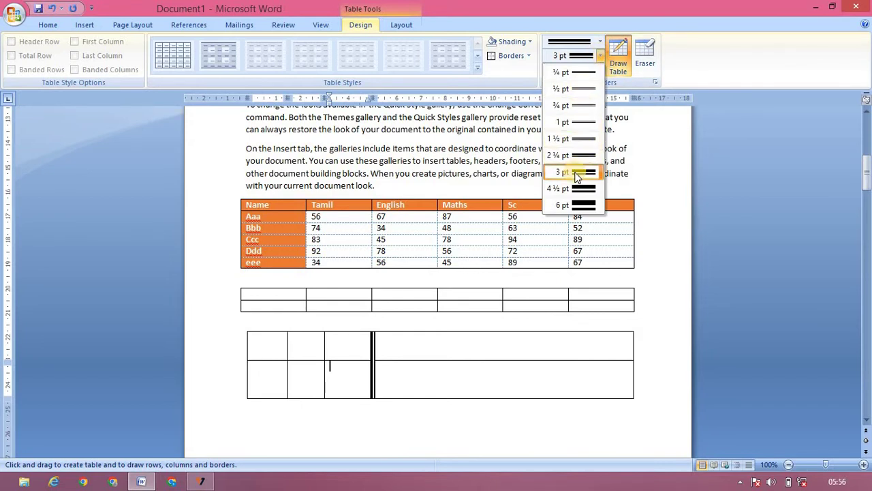
click(573, 123)
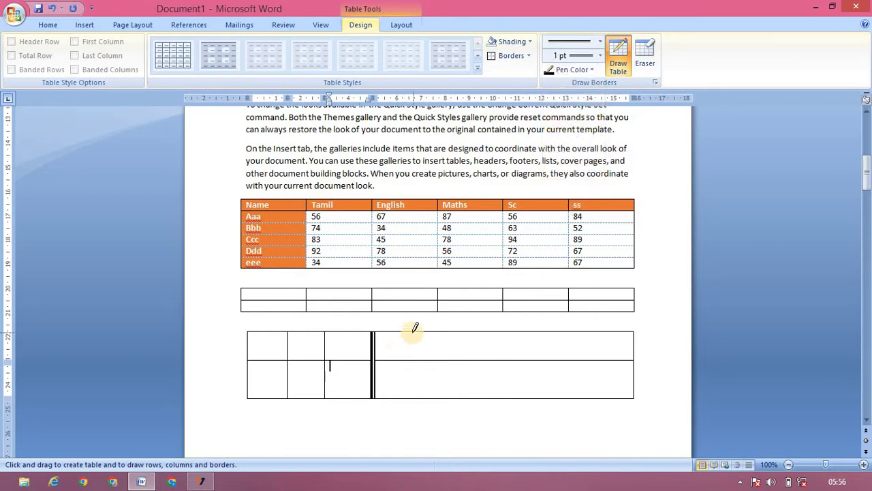
drag(414, 332, 409, 396)
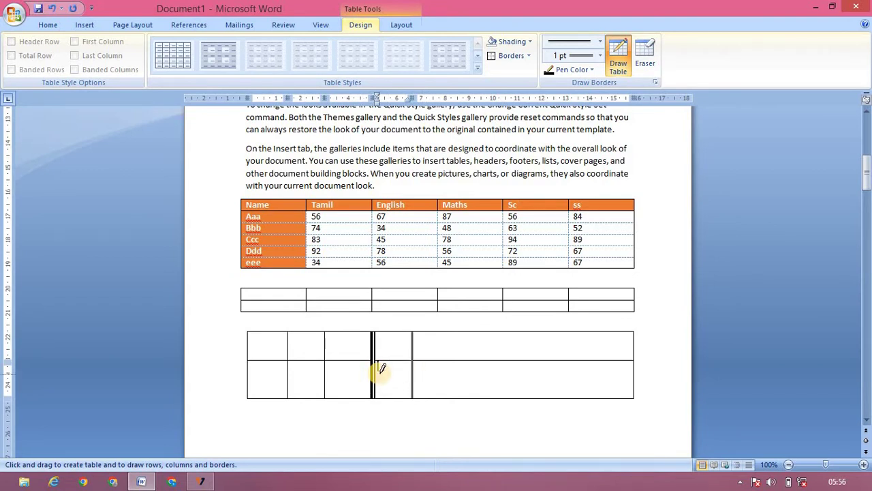
With a red pen colour, draw a red column border, the drawn table's top-right edge, and the middle table's edge above Maths
click(571, 70)
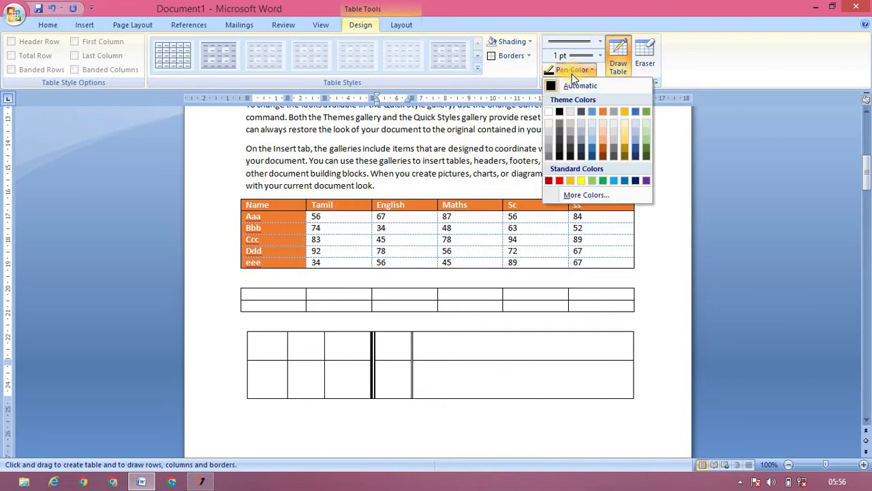
click(559, 180)
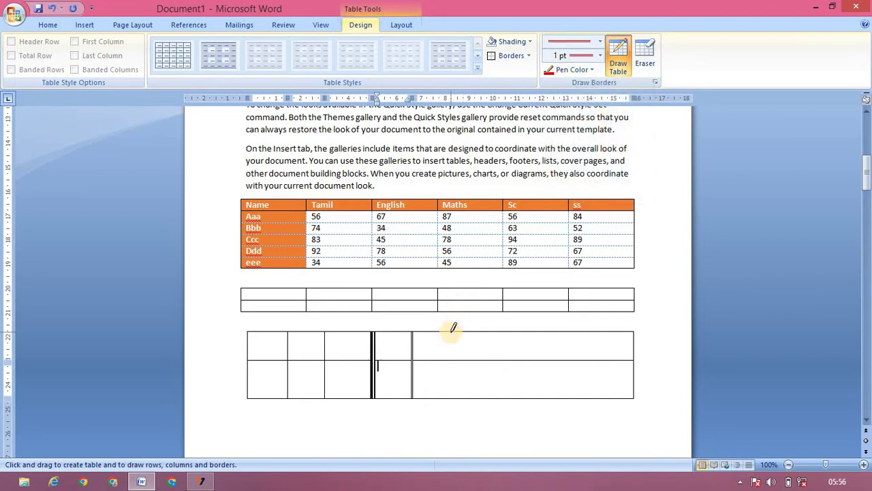
drag(451, 332, 454, 396)
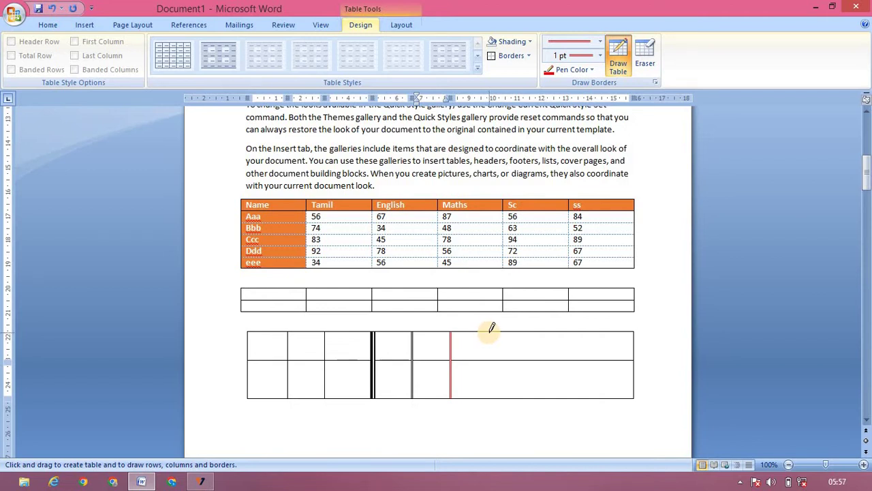
click(490, 332)
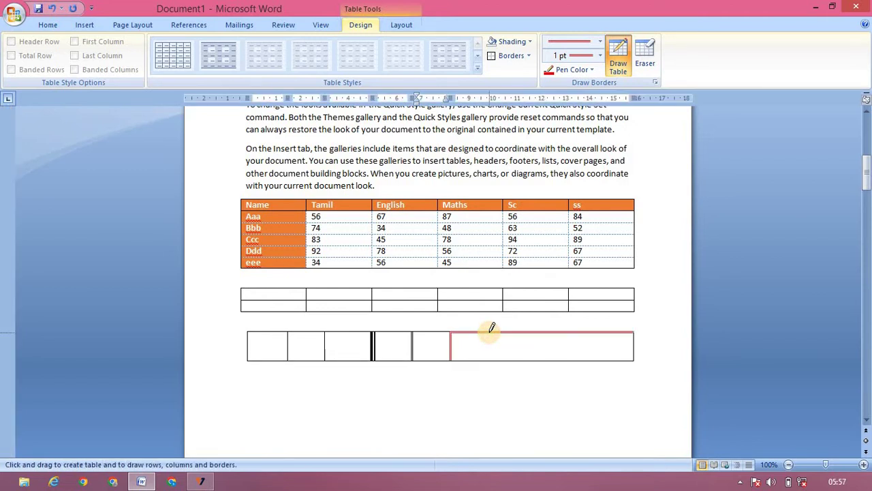
click(472, 288)
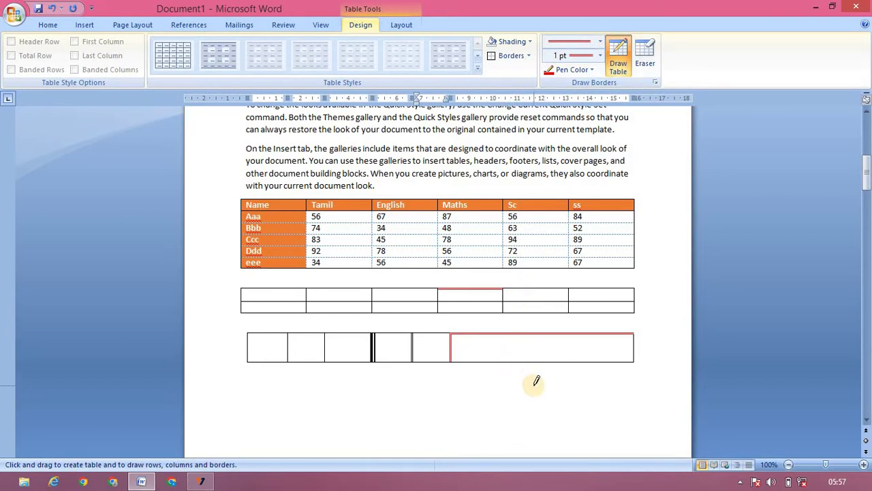
Type 'g' in the middle table's second cell, then draw a small red nested cell inside the right cell
click(617, 71)
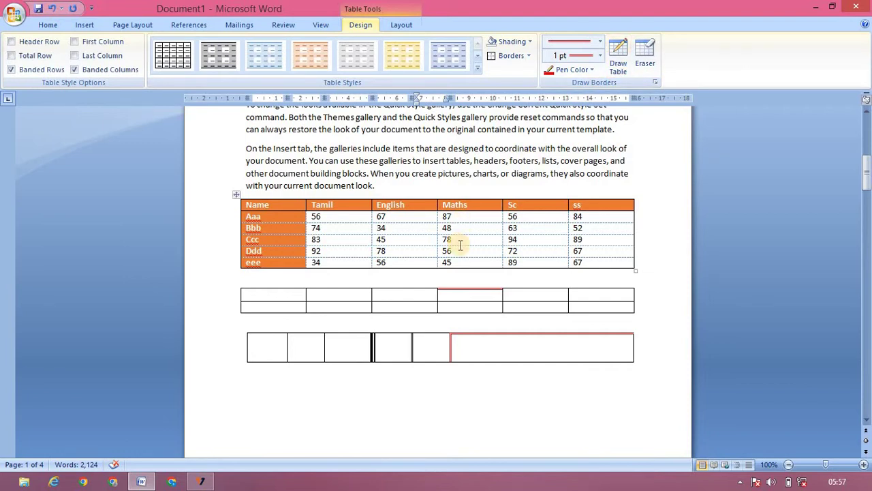
click(329, 344)
click(330, 298)
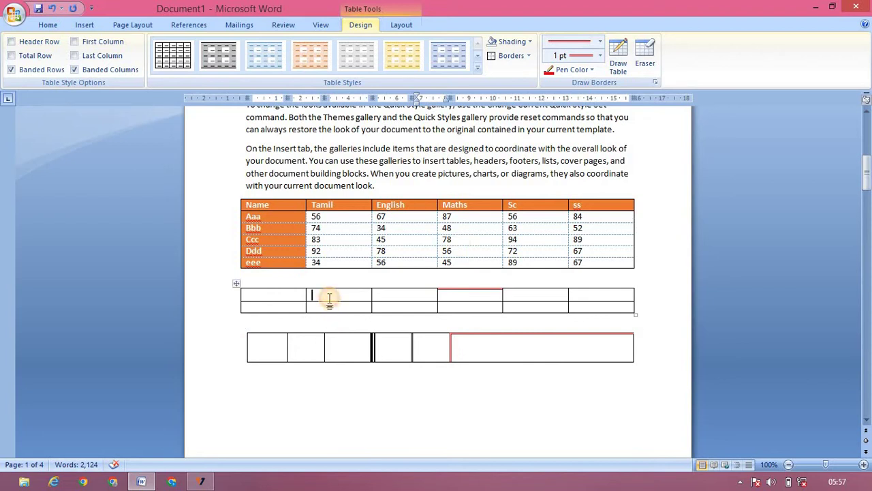
text(g)
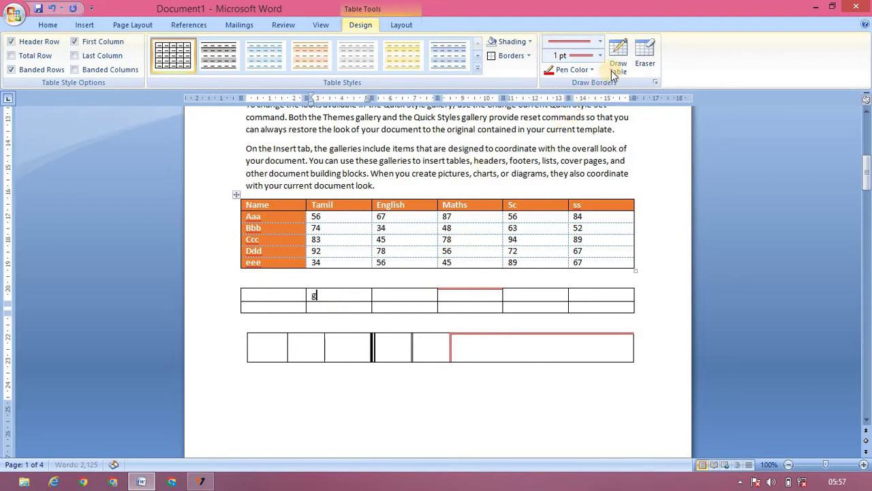
click(612, 70)
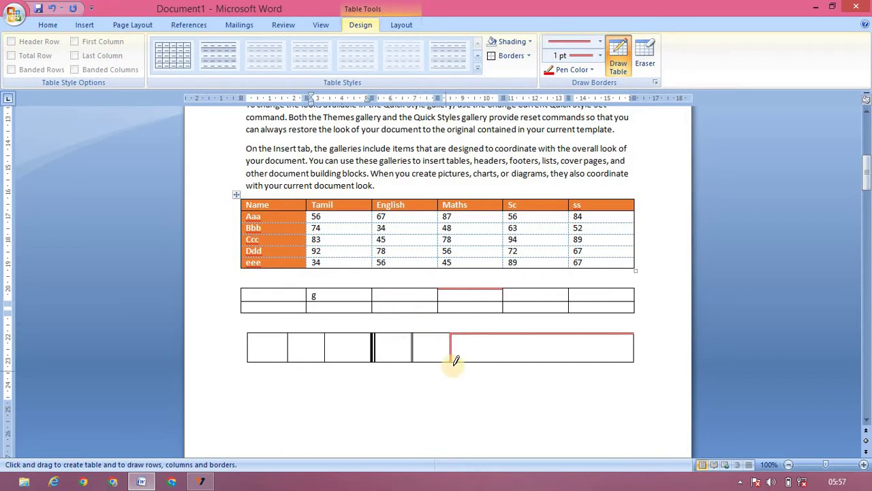
mouse_move(463, 346)
mouse_down()
mouse_move(537, 354)
mouse_move(541, 364)
mouse_up()
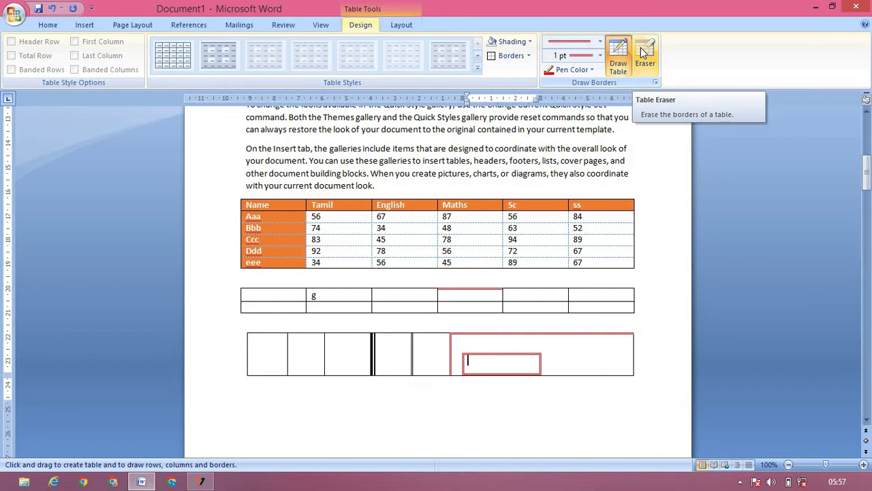
Use the Eraser to remove the small red cell and all the hand-drawn table's borders
click(643, 52)
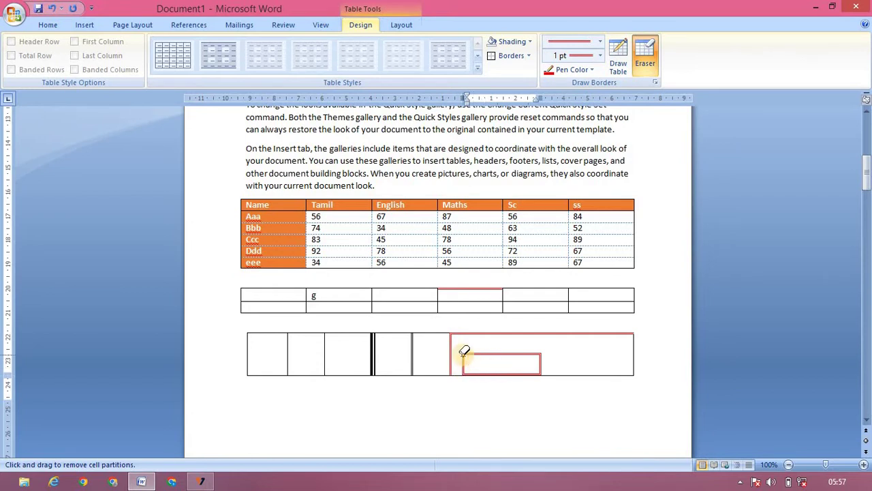
drag(463, 351, 547, 372)
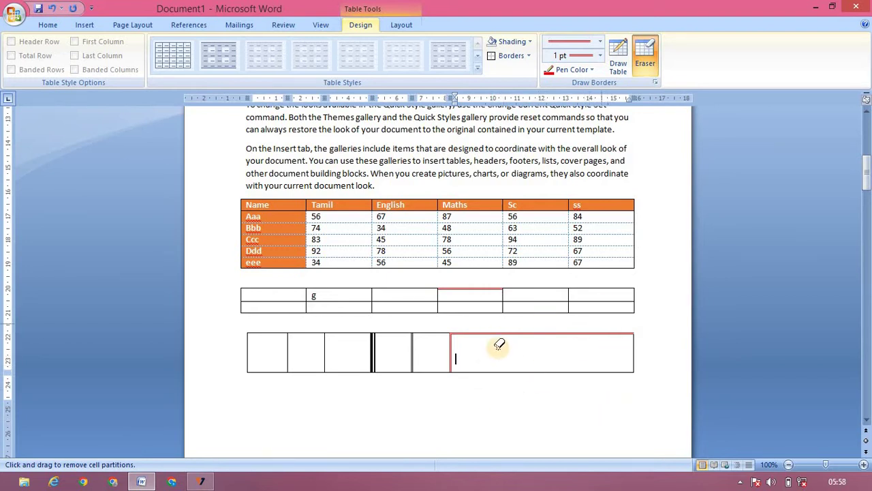
mouse_move(454, 328)
mouse_down()
mouse_move(503, 356)
mouse_move(659, 391)
mouse_up()
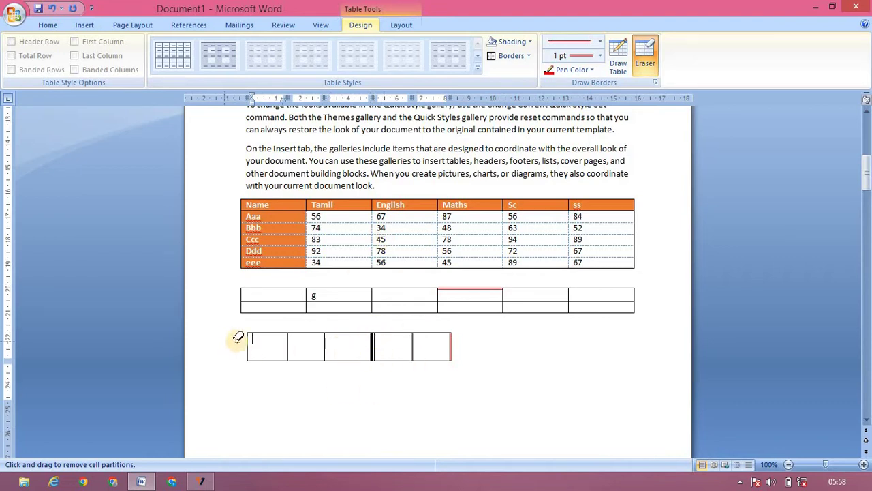
drag(239, 337, 475, 368)
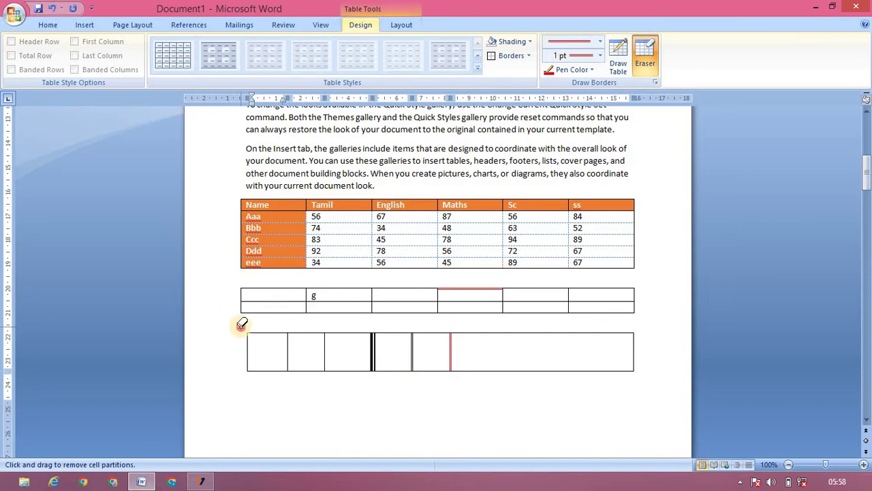
drag(240, 328, 591, 396)
key(ctrl+z)
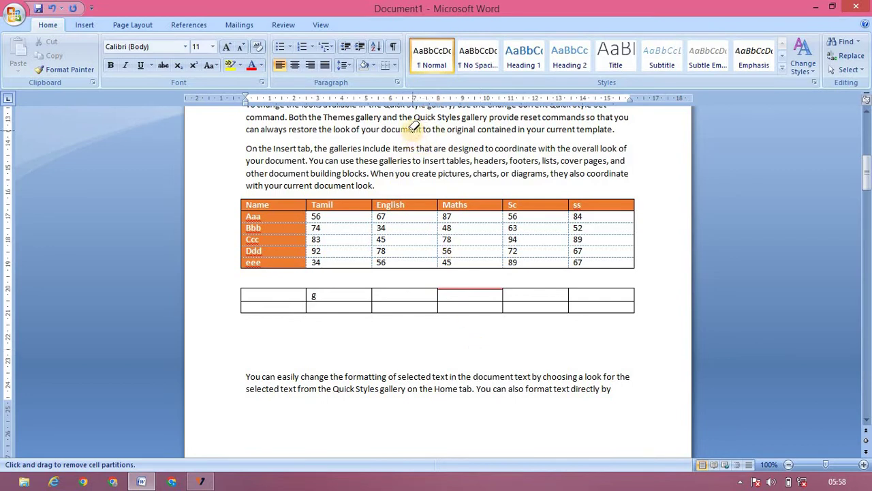
Leave the Eraser, place the caret after 83 in the marks table, and turn on View Gridlines
key(Escape)
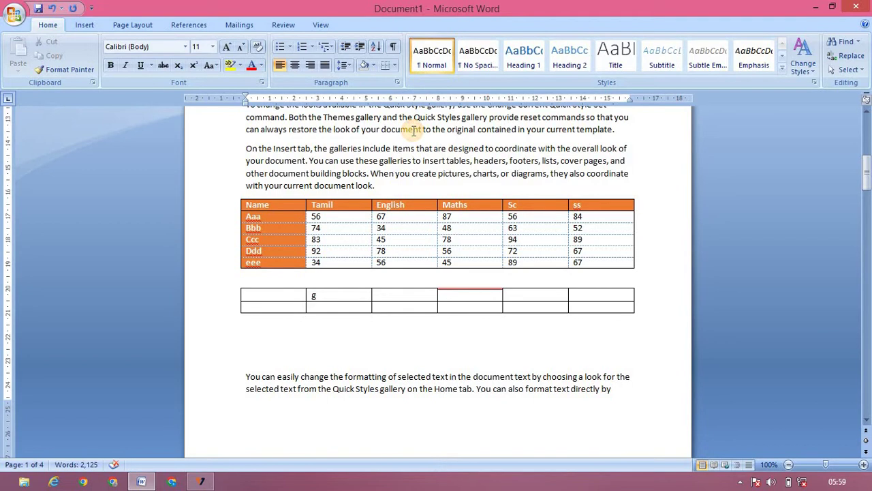
click(352, 244)
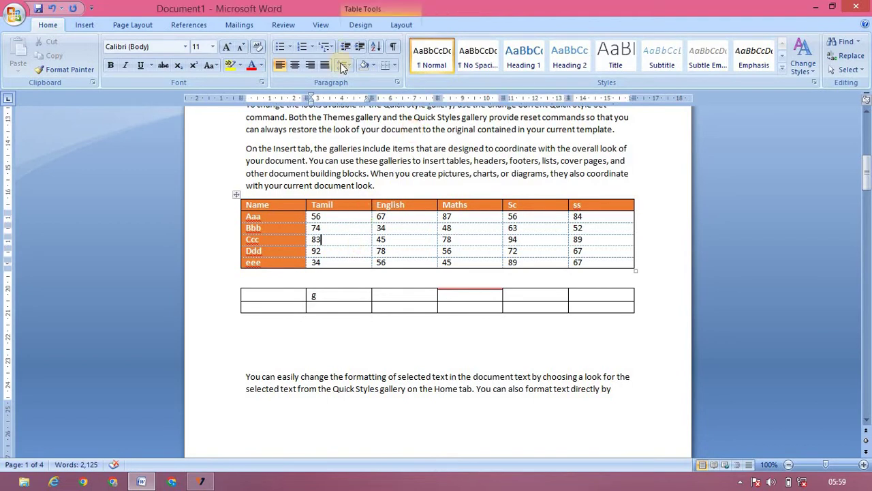
click(354, 29)
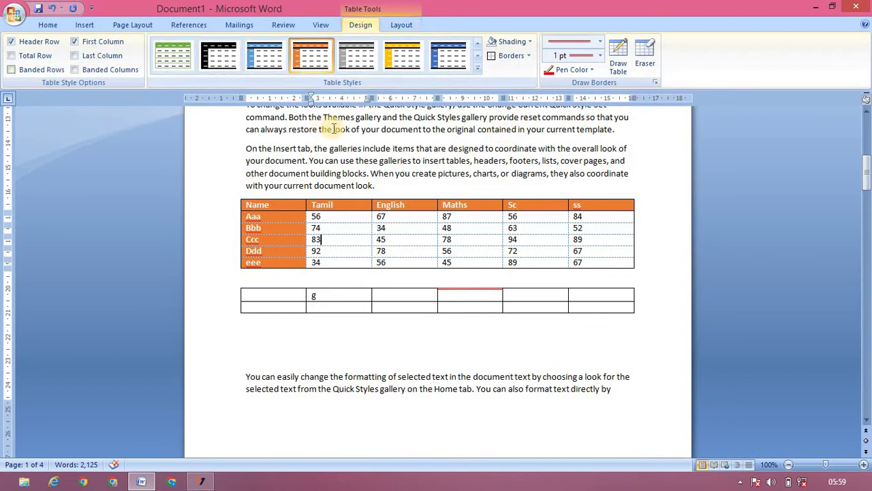
click(401, 26)
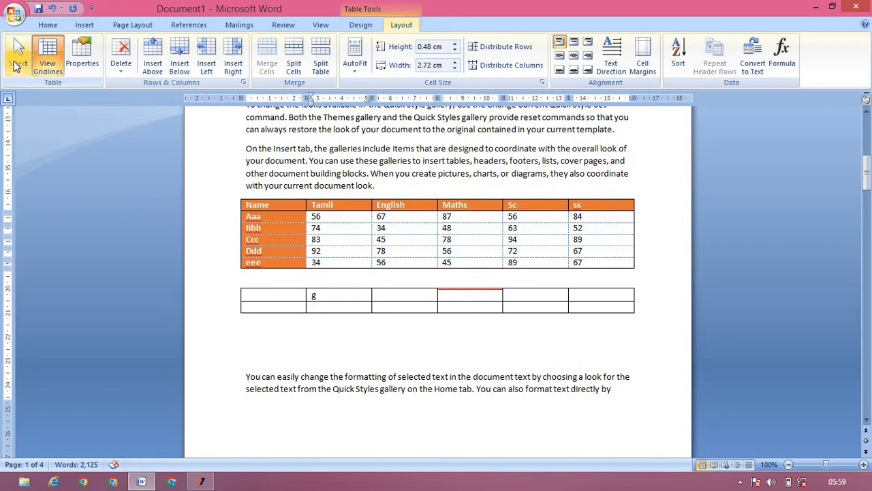
click(342, 239)
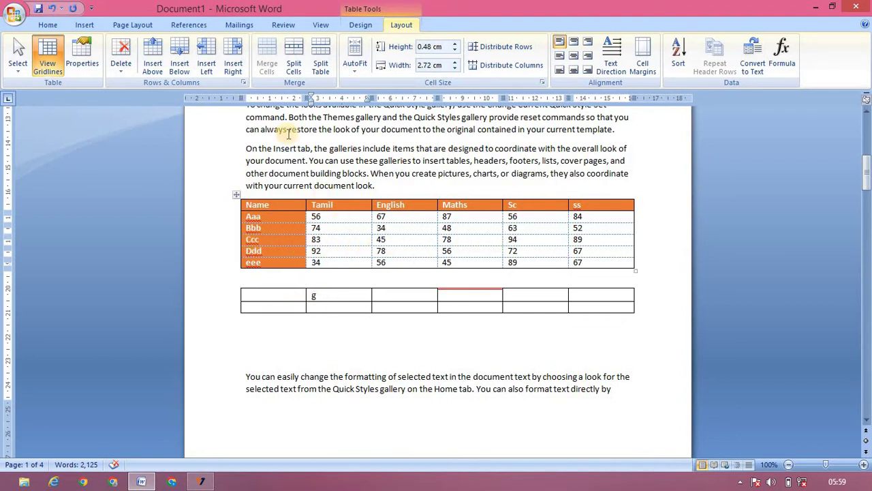
click(39, 72)
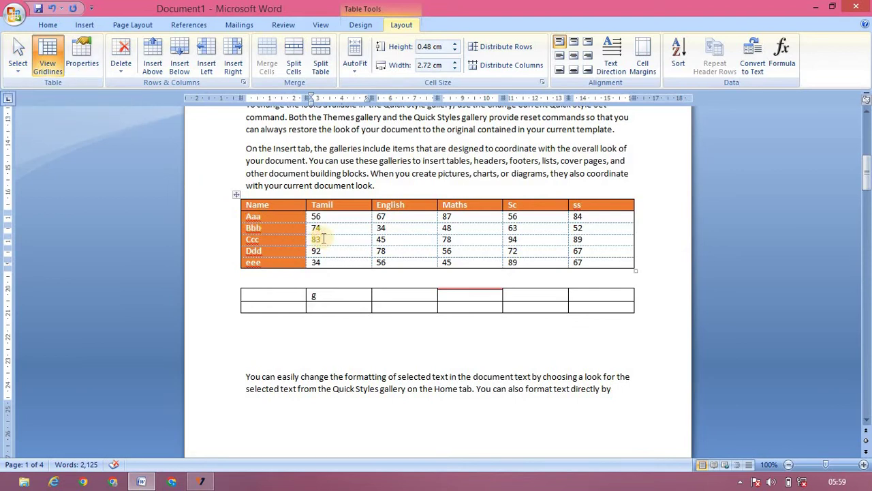
click(19, 67)
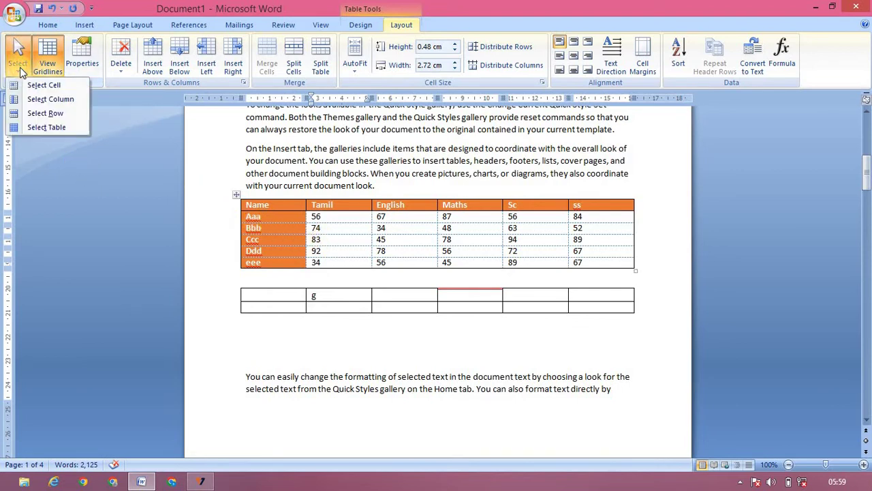
click(41, 98)
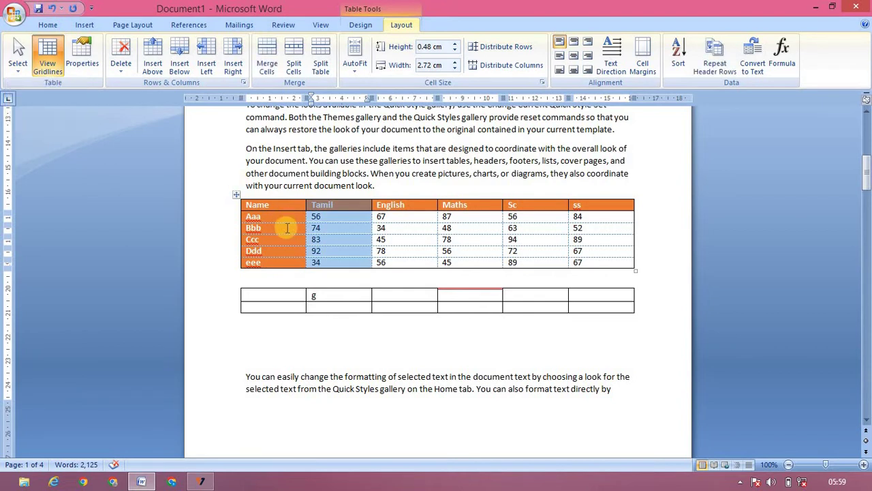
click(327, 239)
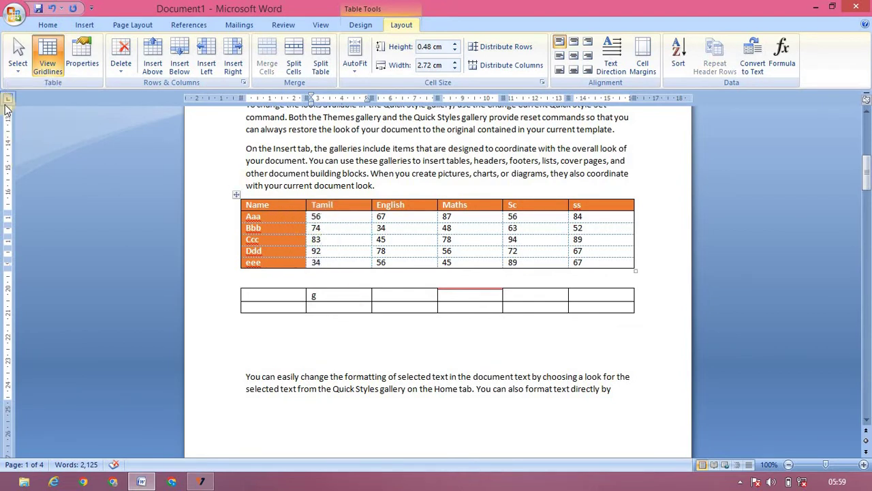
click(17, 65)
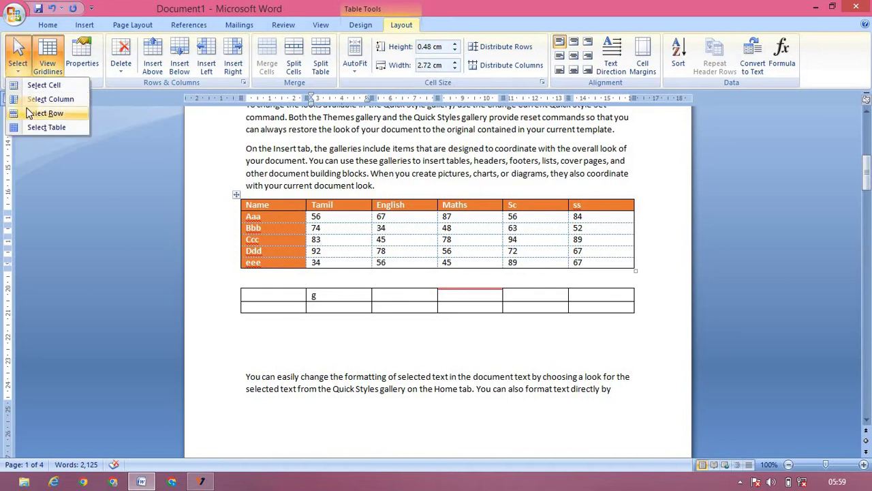
click(27, 112)
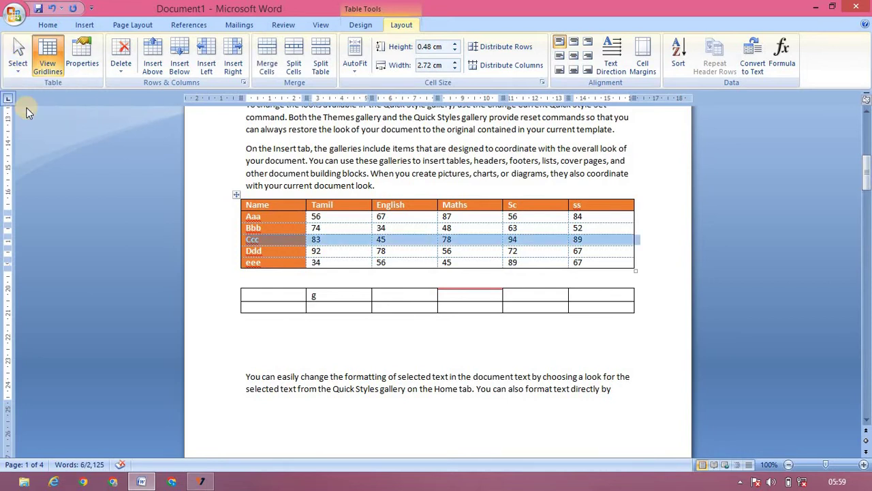
click(337, 227)
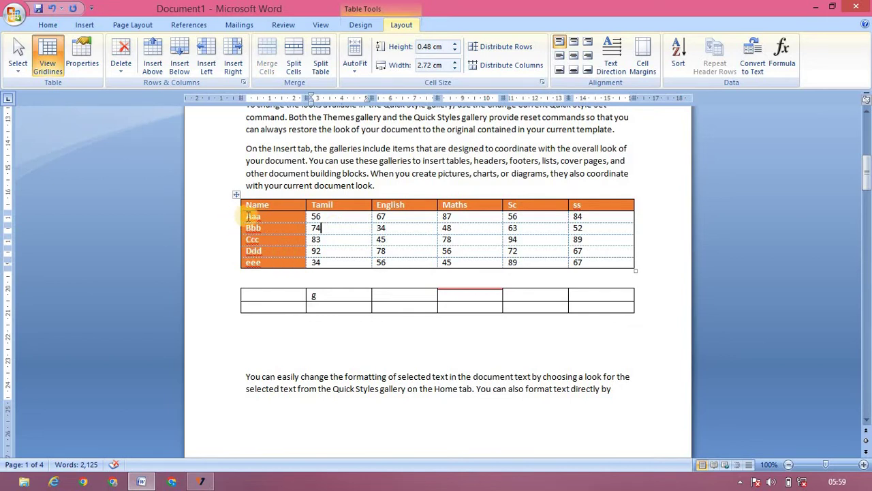
click(230, 217)
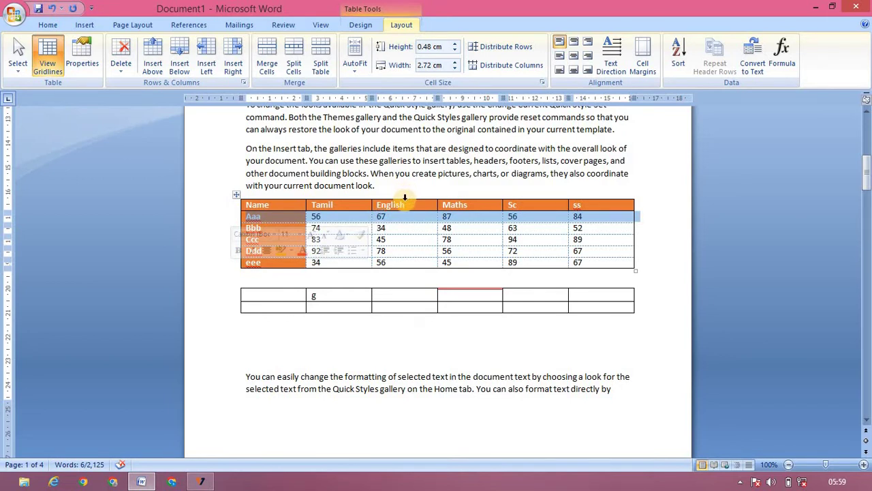
click(405, 197)
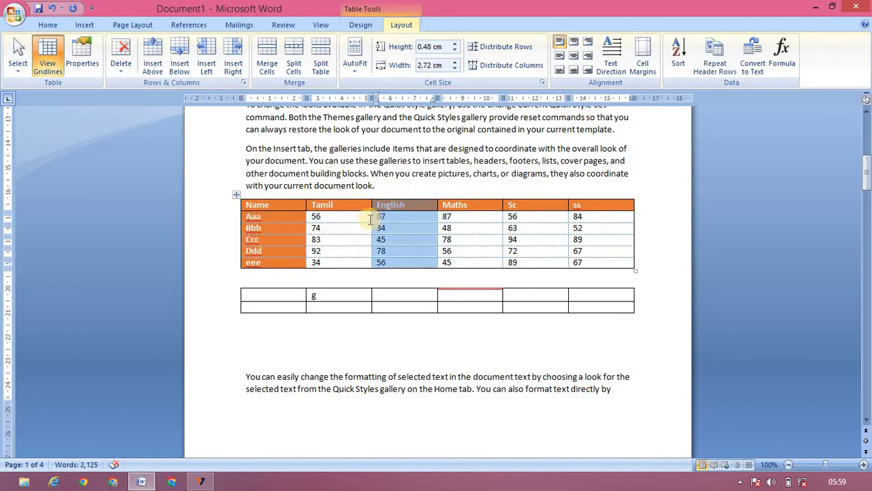
click(352, 227)
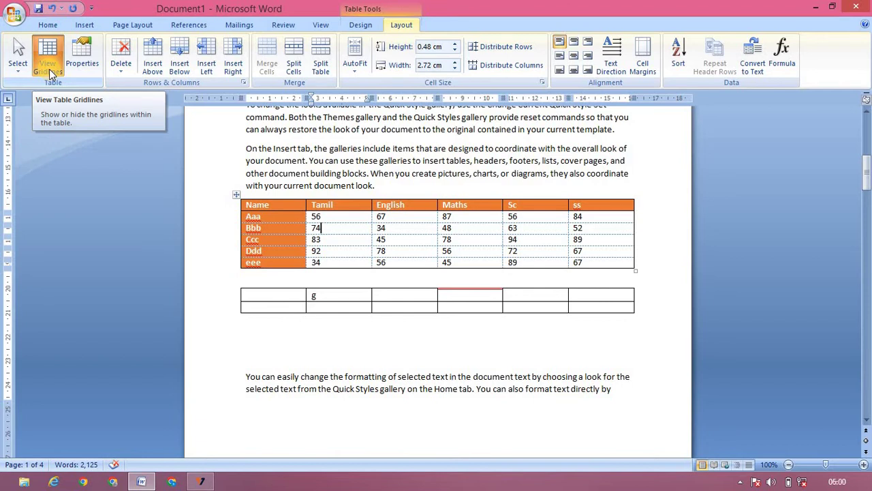
click(49, 74)
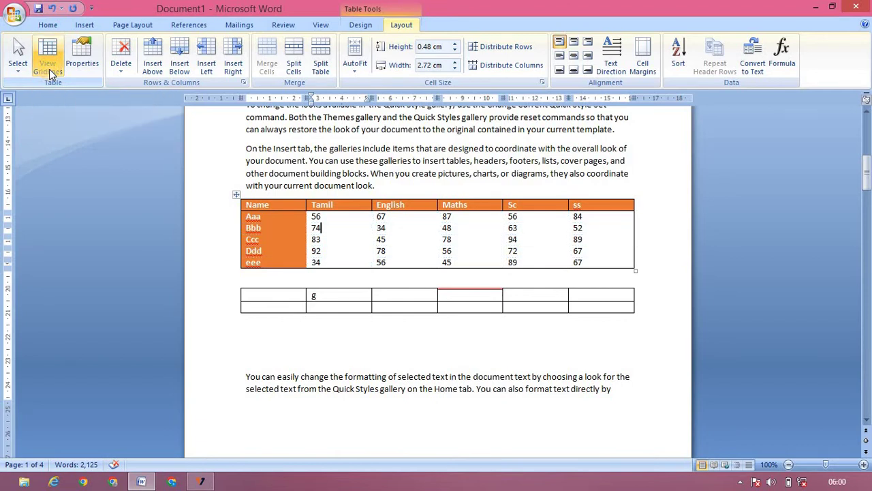
click(49, 74)
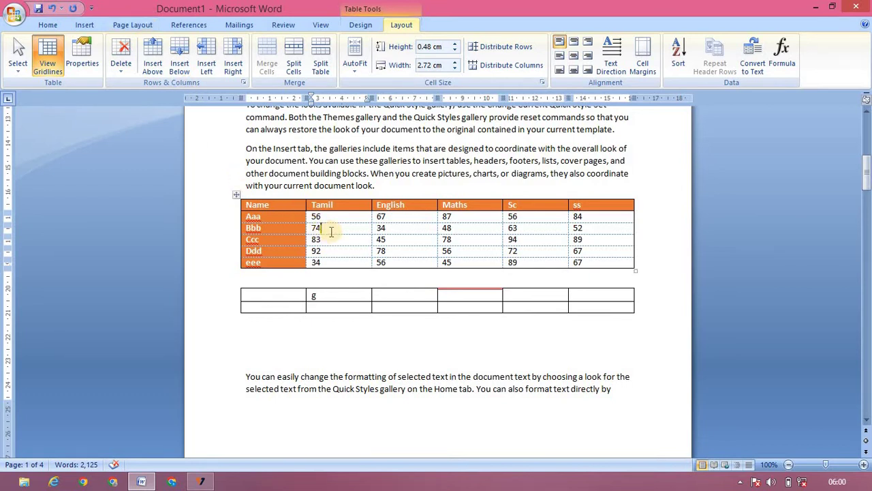
Insert two blank rows below the Aaa row of the marks table
click(161, 71)
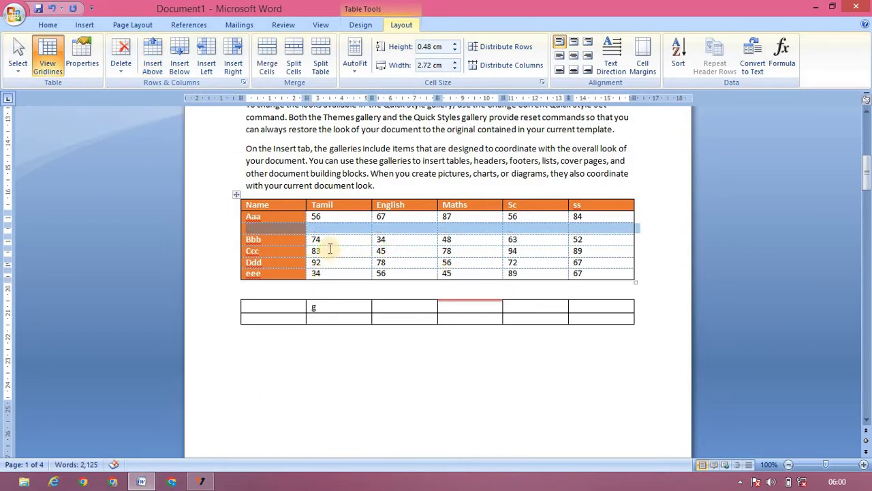
click(333, 216)
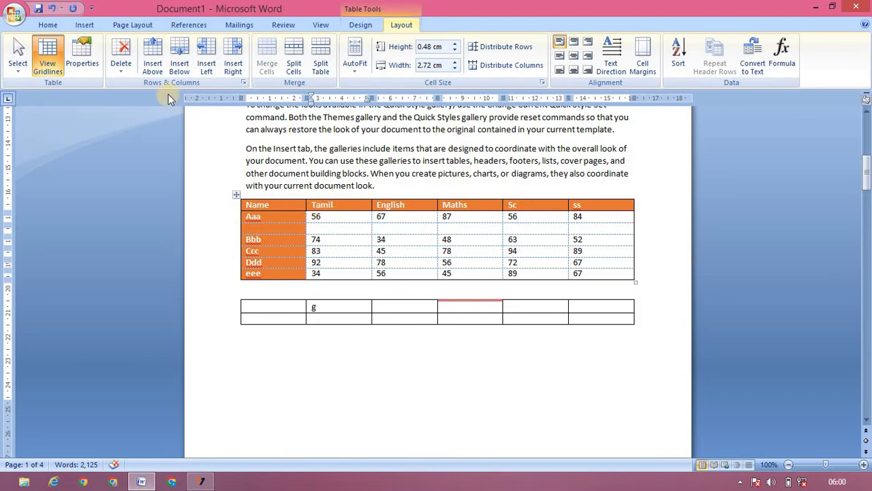
click(178, 64)
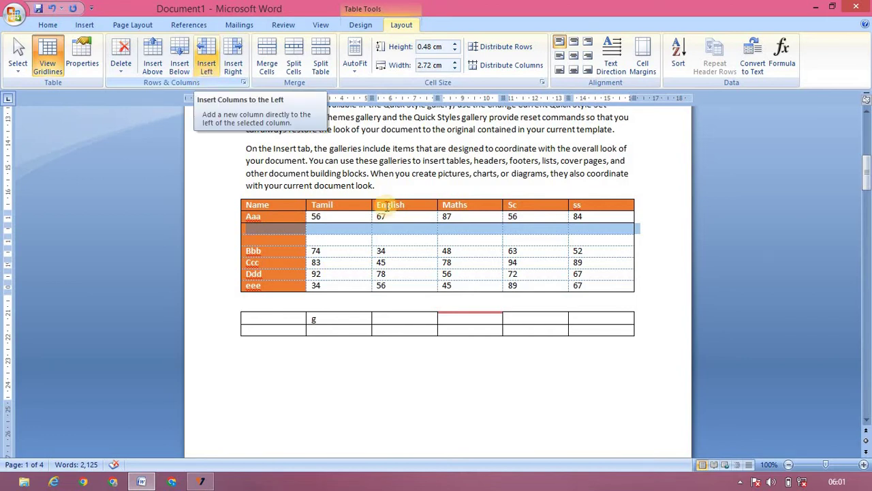
click(540, 202)
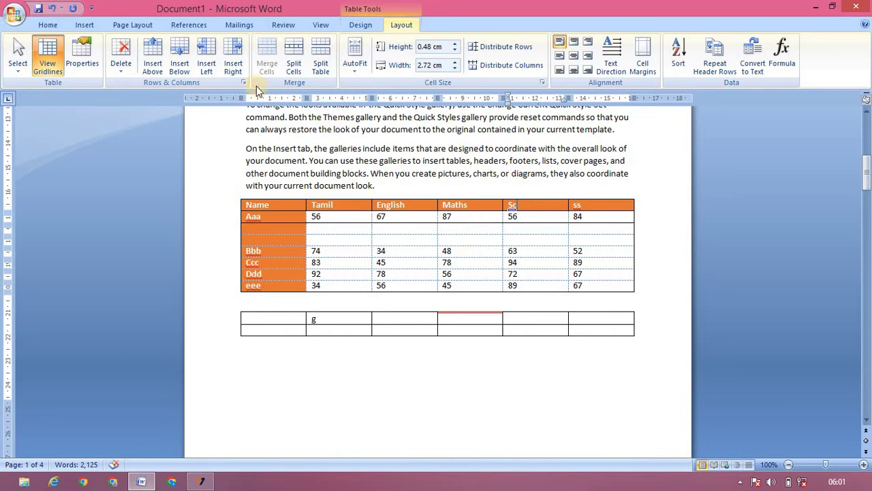
click(479, 209)
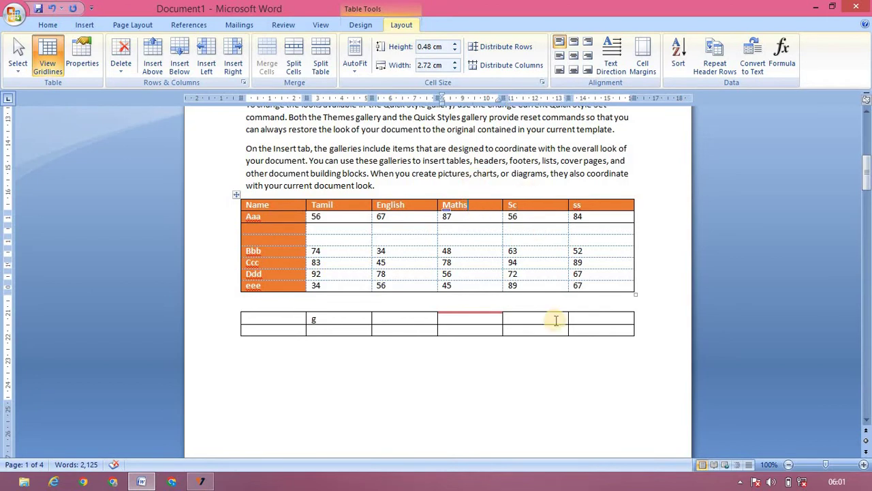
Insert a blank column to the right of the Maths column
click(241, 75)
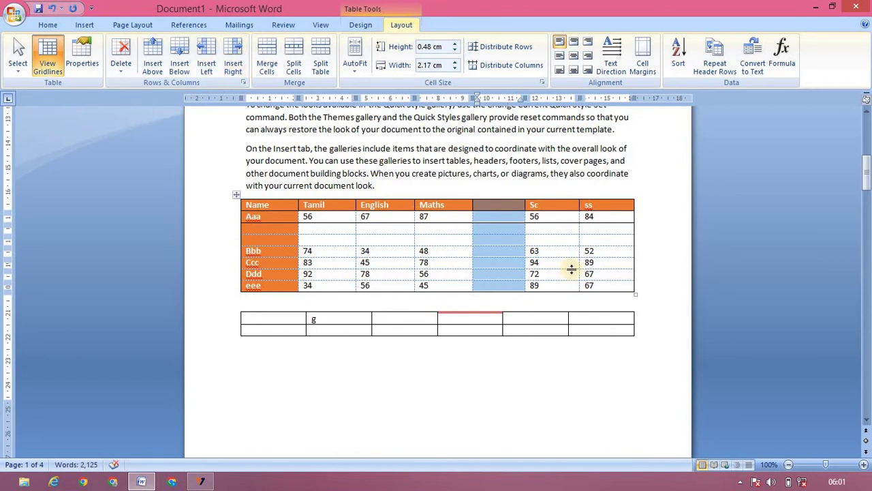
click(271, 232)
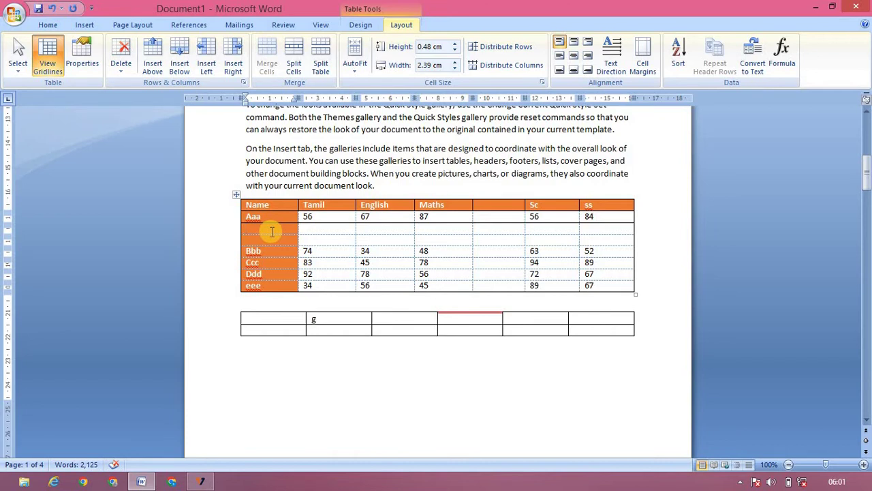
click(121, 65)
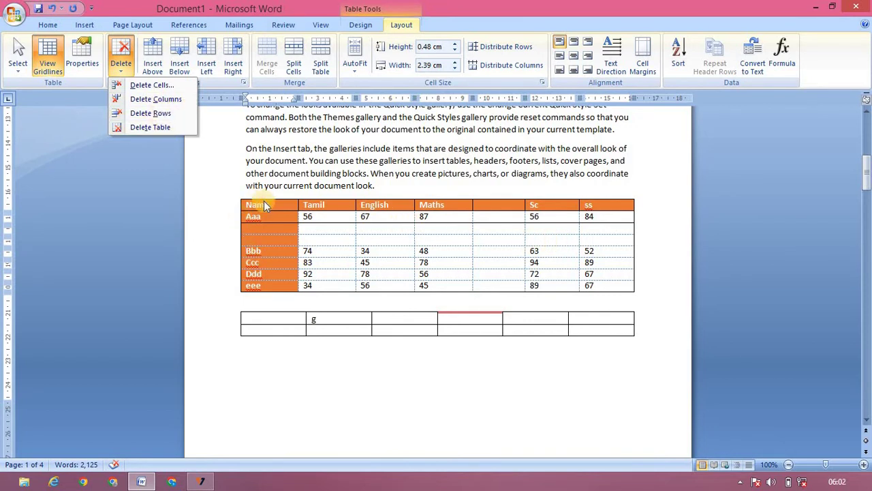
Delete both empty rows under the Aaa row
click(140, 114)
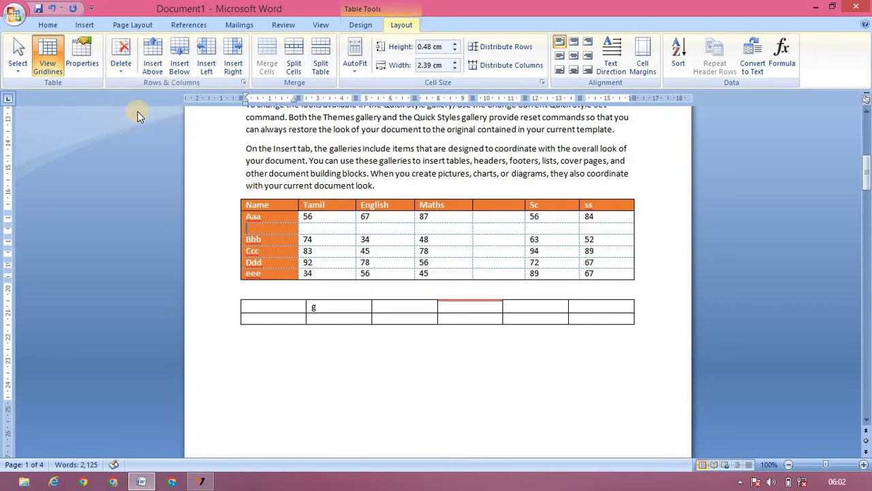
click(266, 229)
click(120, 66)
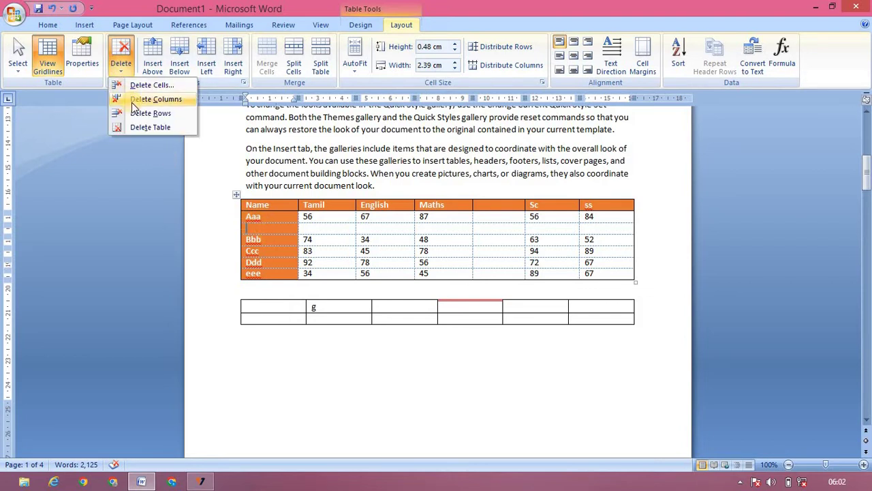
click(139, 113)
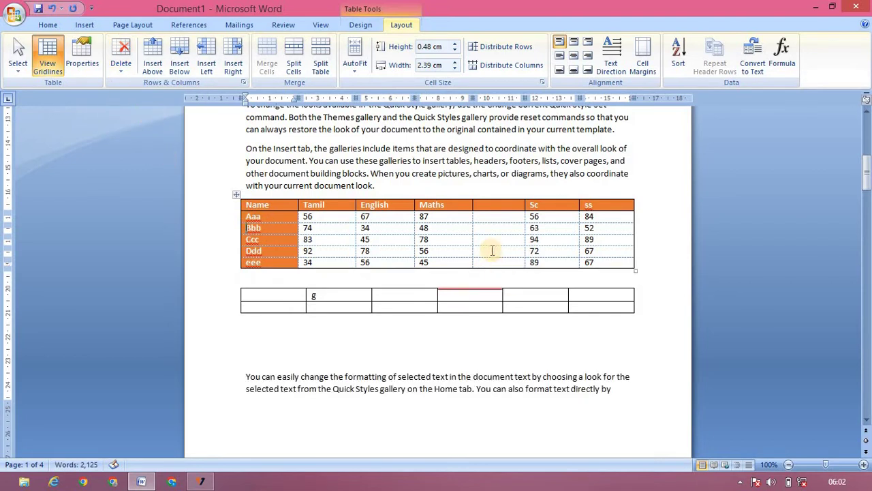
Delete the empty column, then insert a blank row above the Name header row
click(482, 208)
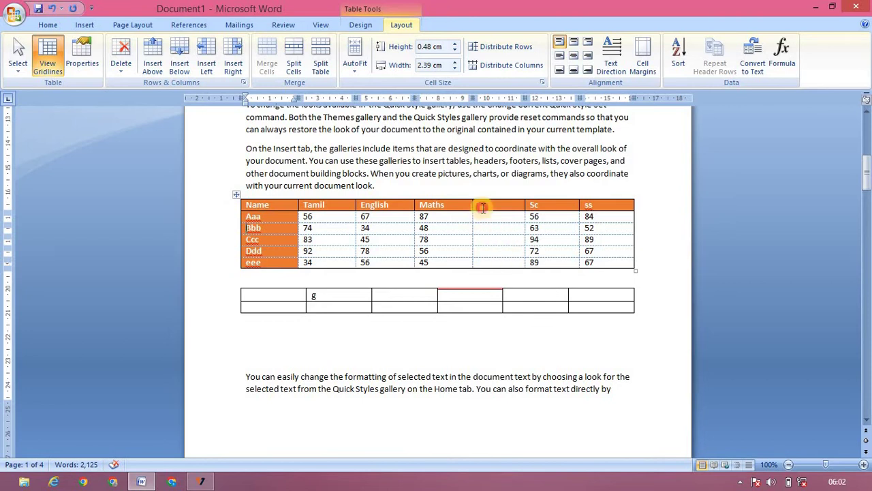
click(122, 61)
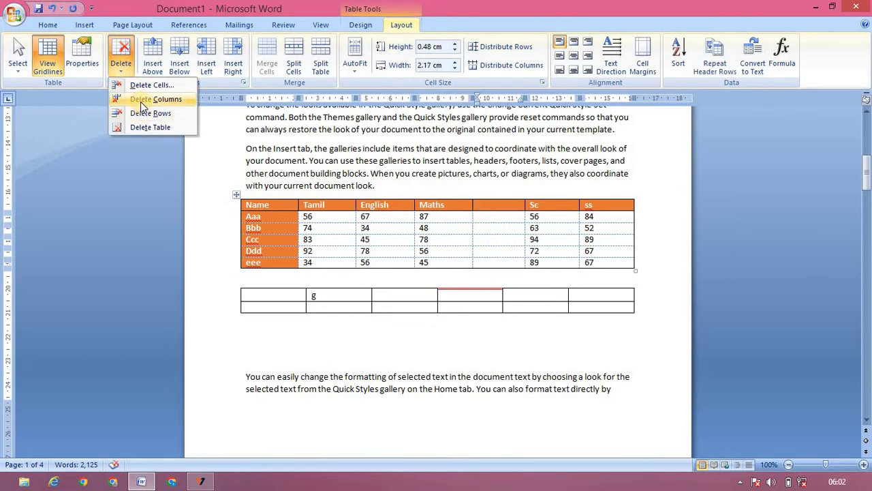
click(141, 103)
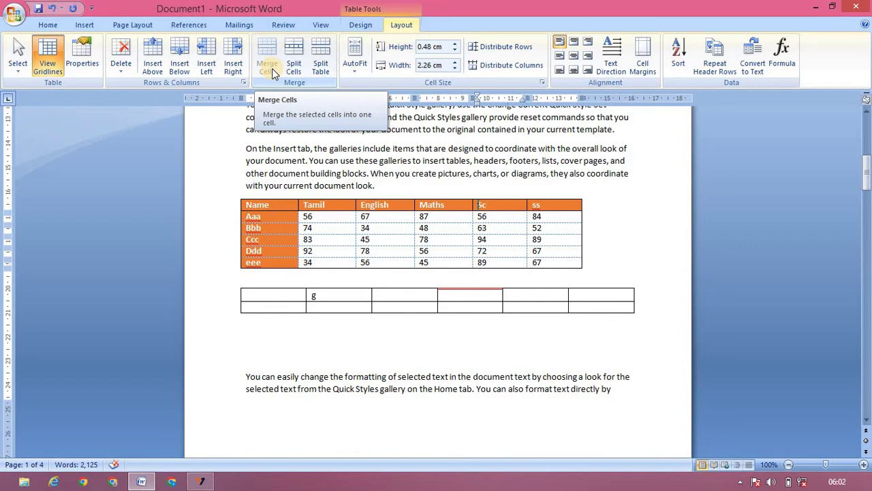
click(281, 203)
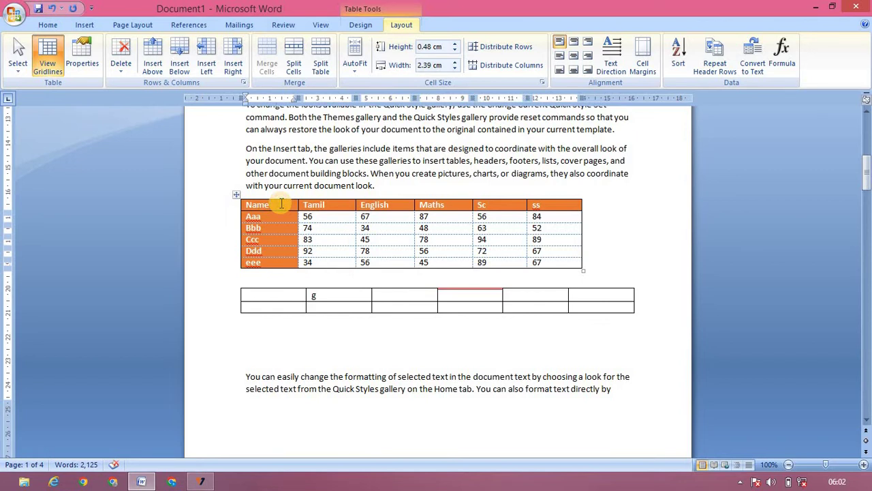
click(152, 66)
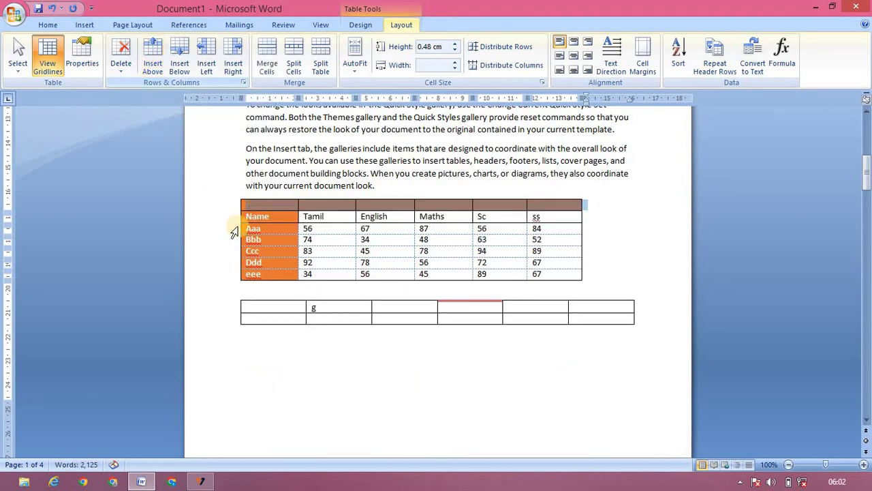
Type 'Rank list' in the first cell of the new top row and select it
click(253, 205)
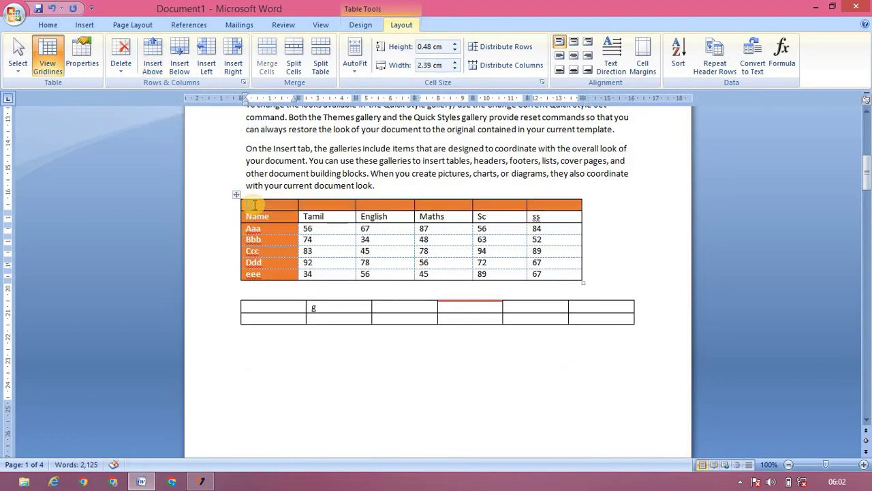
mouse_move(269, 205)
text(Rank list)
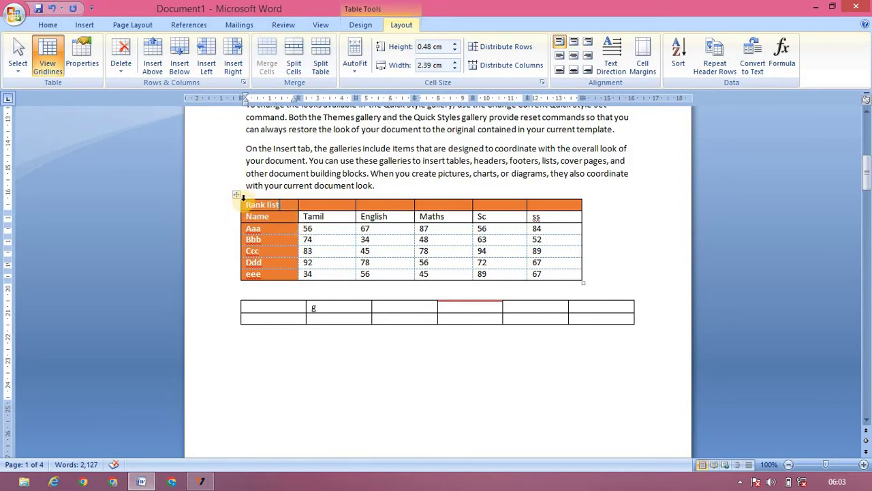
drag(290, 204, 242, 205)
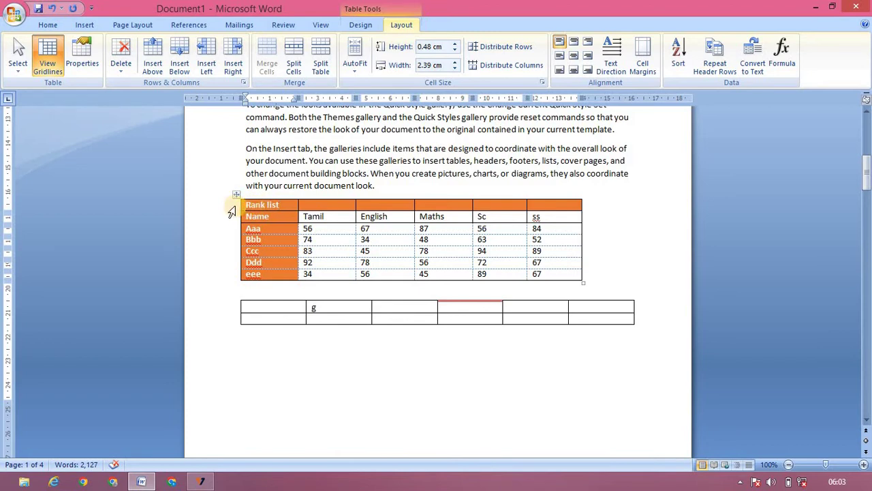
Merge the top row into one cell spanning the table and select the 'Rank list' text
click(232, 212)
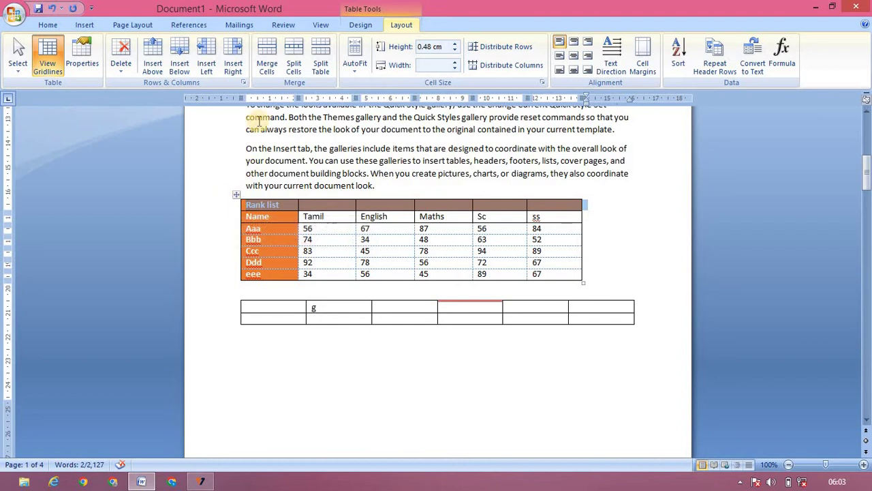
click(268, 68)
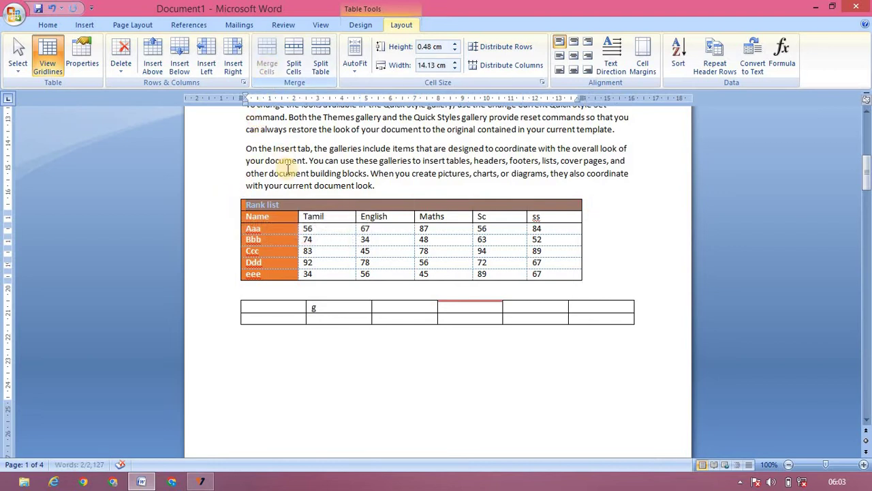
click(305, 205)
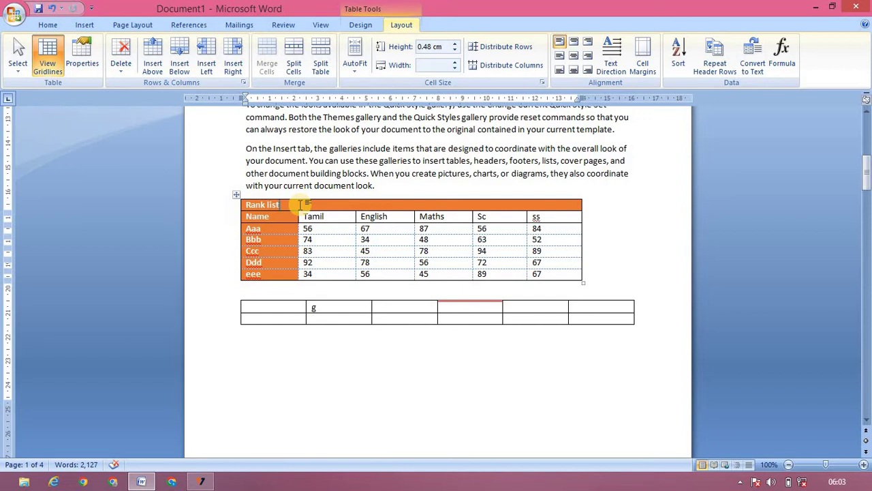
drag(299, 204, 246, 204)
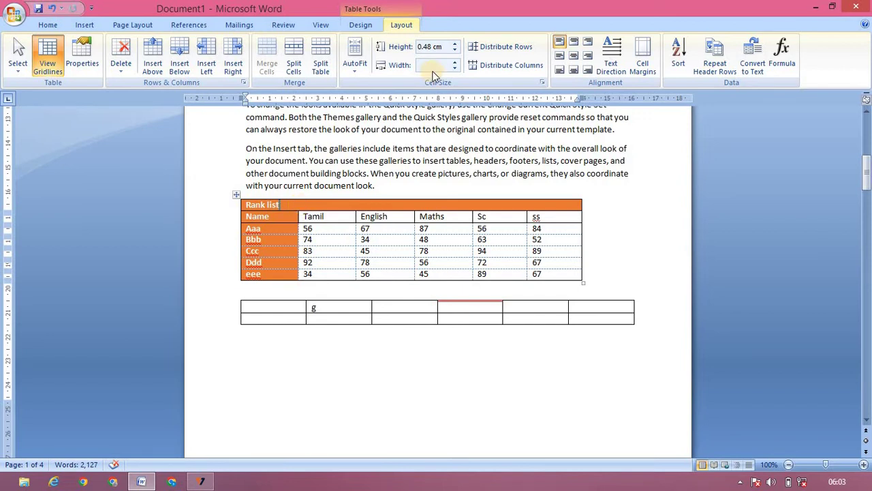
Set the Rank list row height to 1.7 cm
click(456, 43)
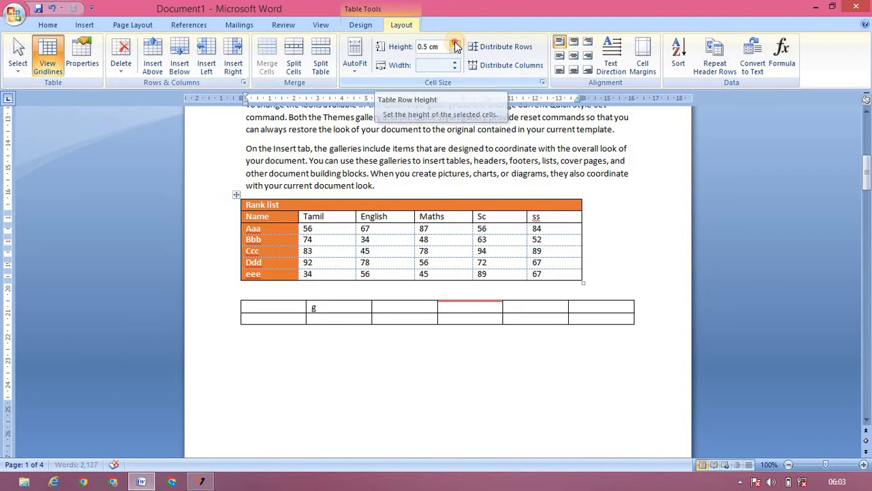
click(456, 42)
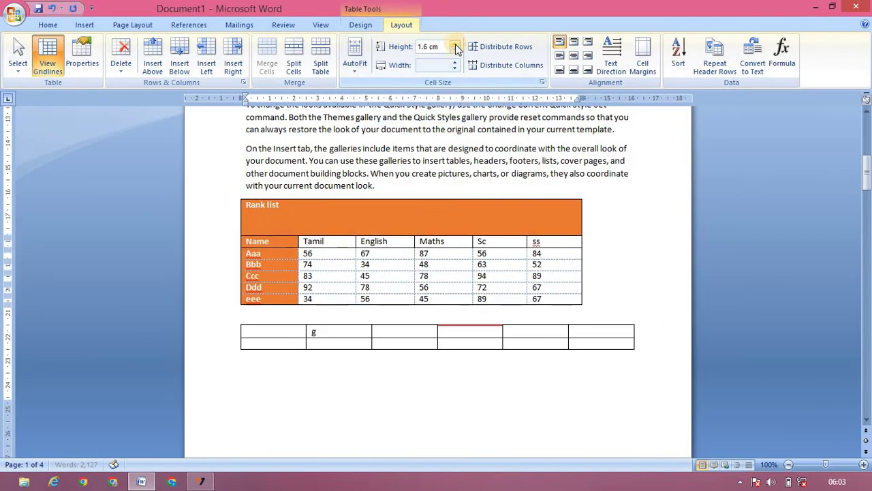
click(456, 43)
click(456, 50)
click(456, 51)
click(456, 51)
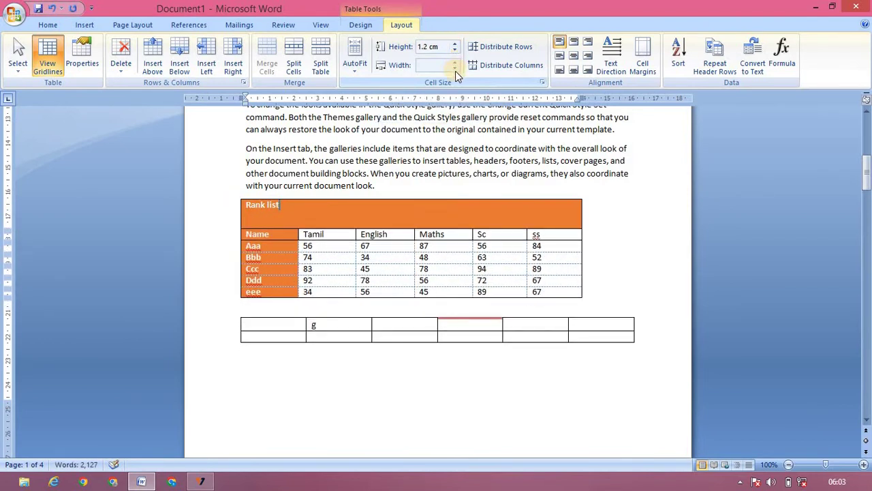
click(456, 51)
click(456, 51)
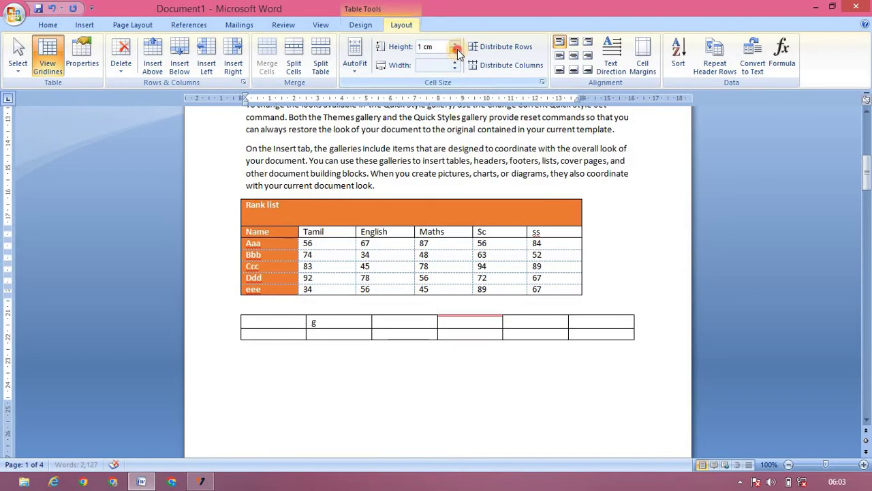
click(456, 50)
double_click(457, 43)
click(457, 43)
double_click(456, 42)
double_click(457, 43)
click(457, 43)
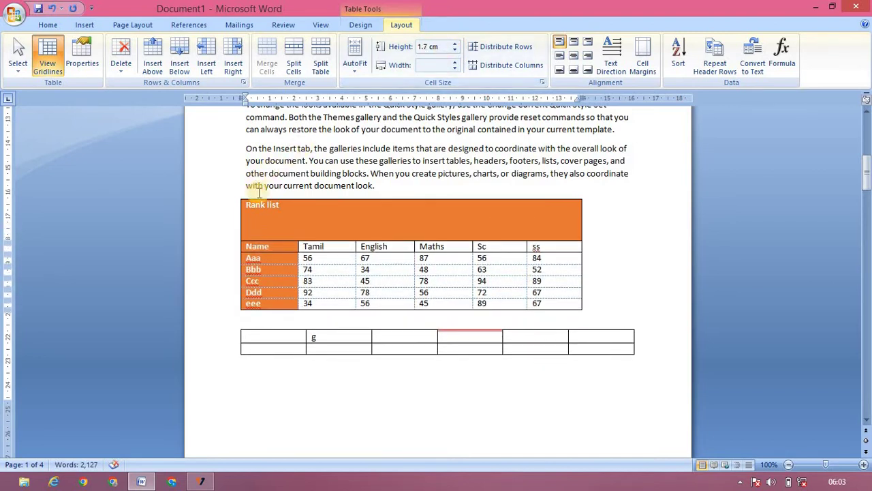
Try each cell alignment on the Rank list title, settling on Align Center
click(233, 210)
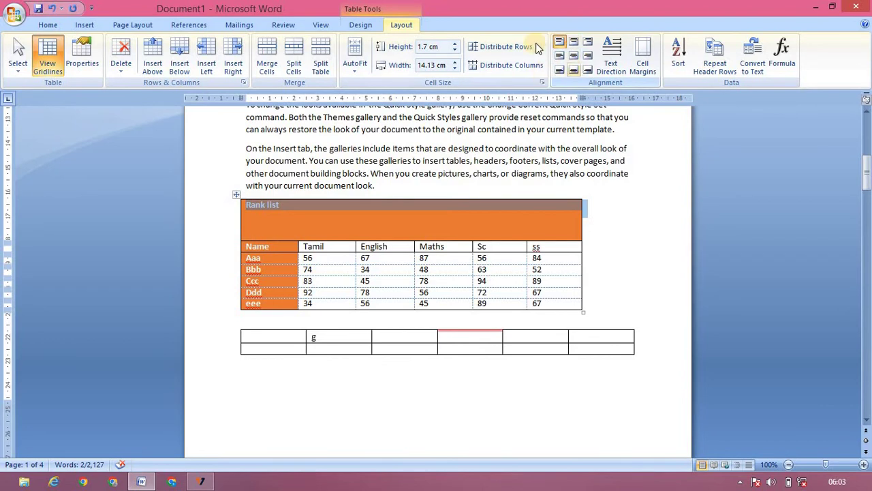
click(573, 43)
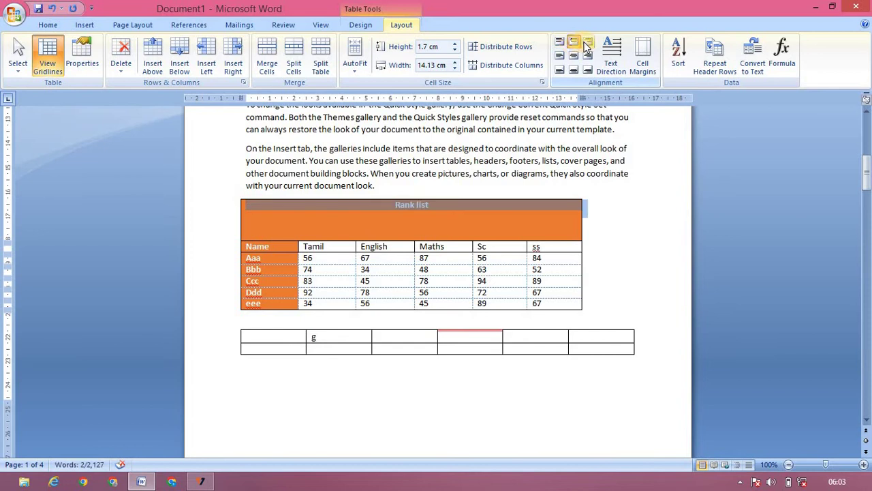
click(586, 45)
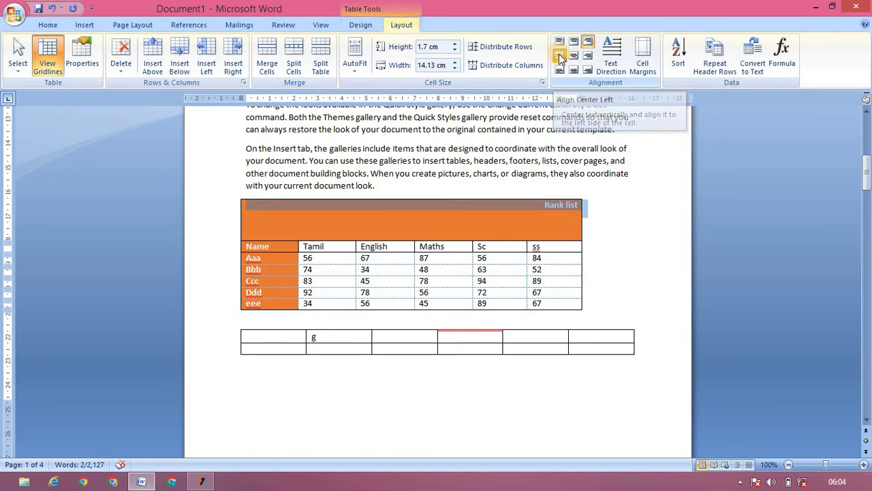
click(558, 56)
click(573, 56)
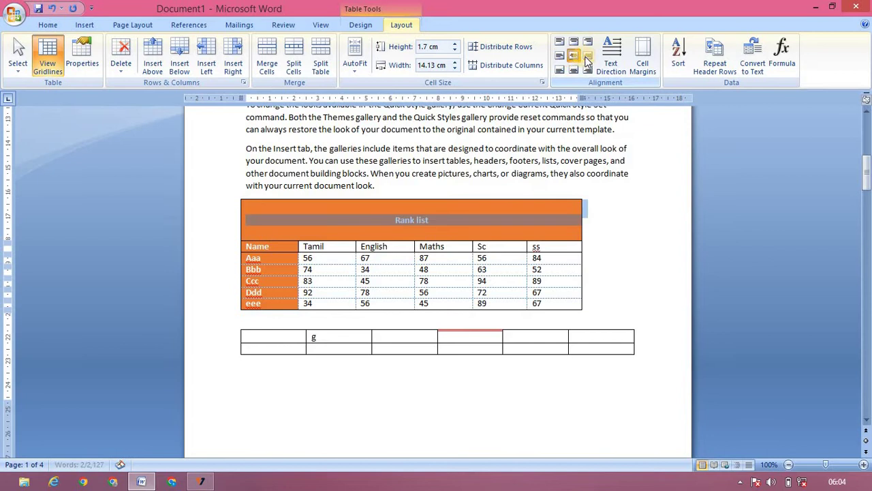
click(587, 55)
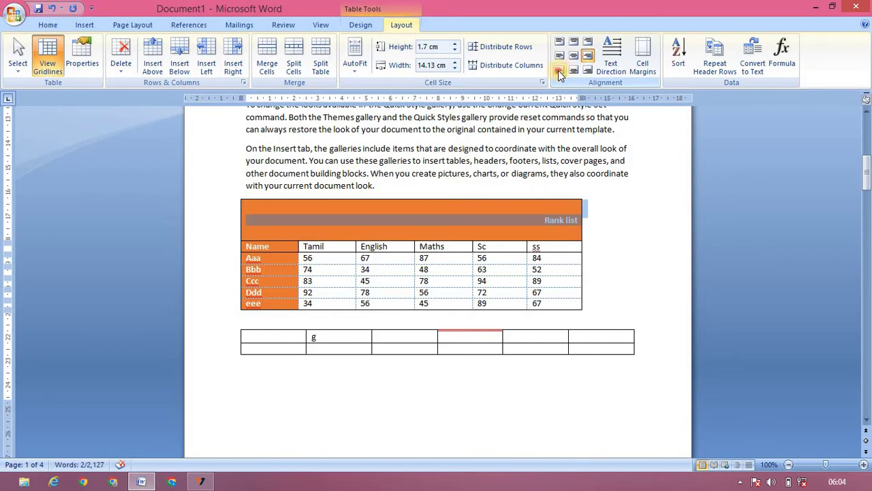
click(559, 71)
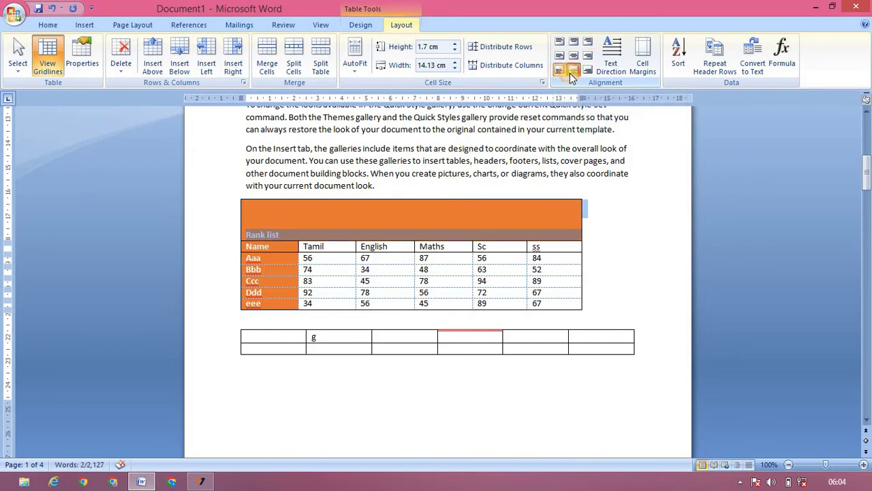
click(572, 71)
click(587, 71)
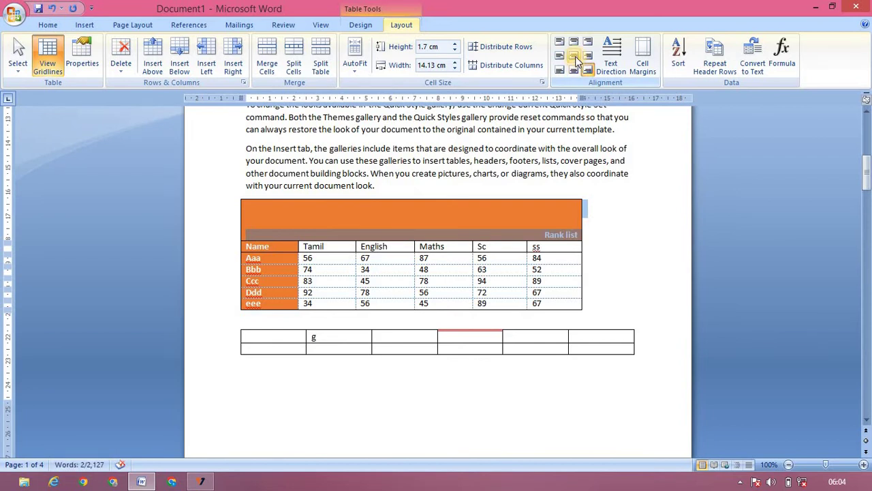
click(574, 56)
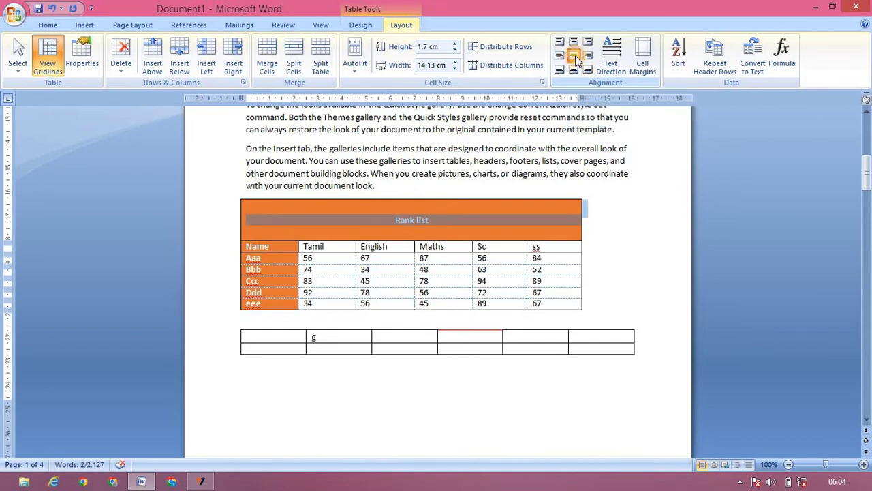
Cycle the title's text direction and leave it horizontal
click(612, 58)
click(614, 60)
click(614, 60)
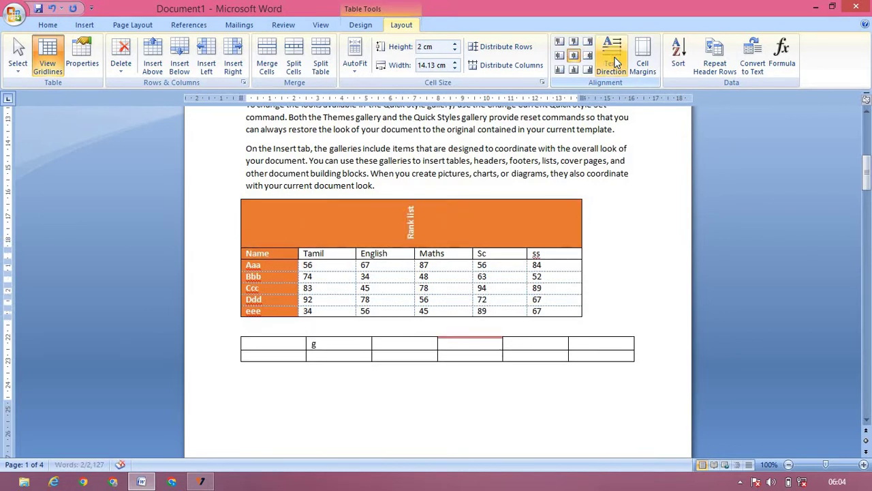
click(613, 60)
click(614, 60)
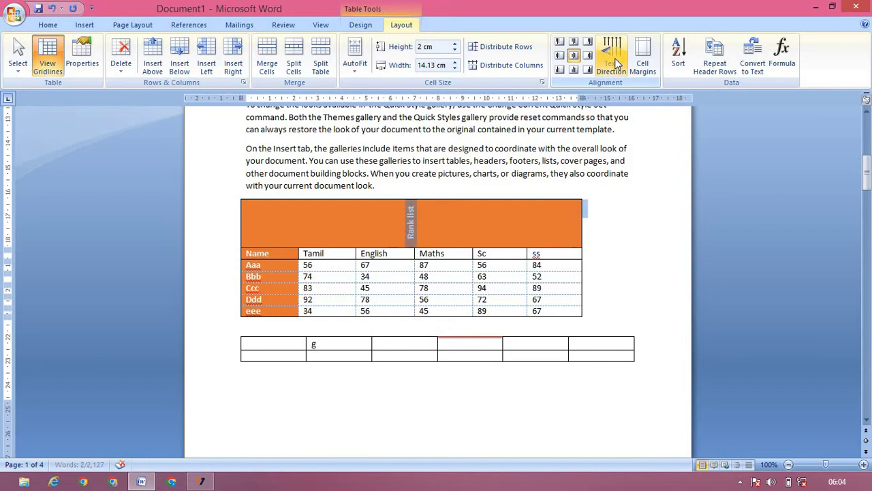
click(613, 60)
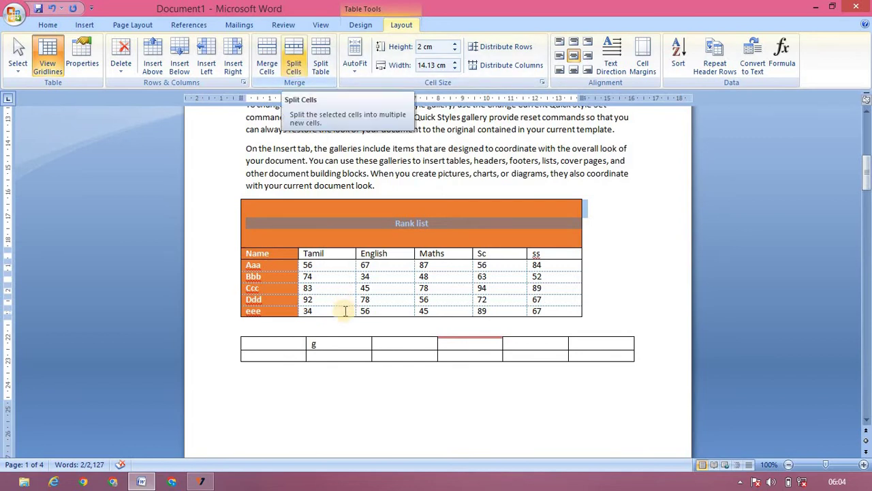
Hand-draw a small single-cell table on the next page with the Draw Table pen
click(379, 347)
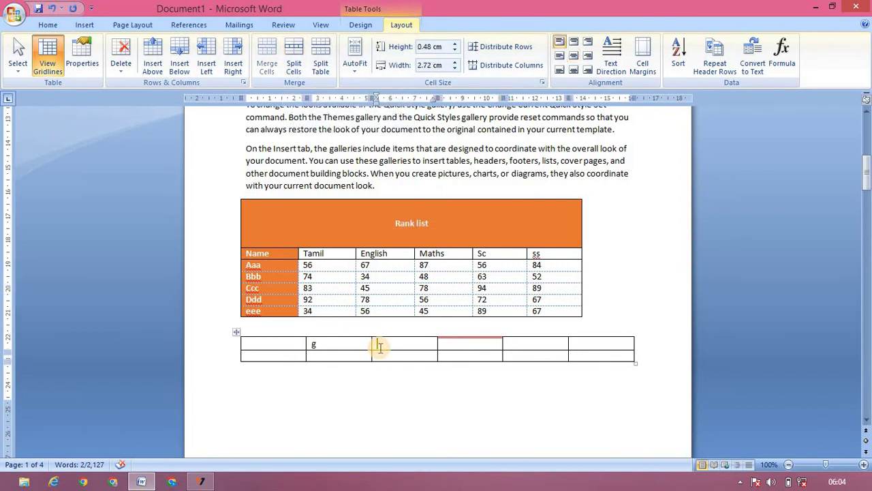
click(361, 25)
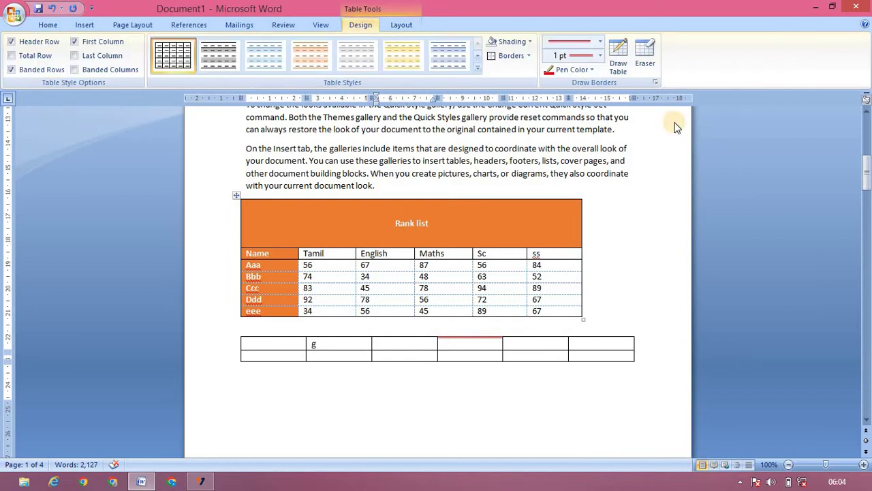
click(619, 55)
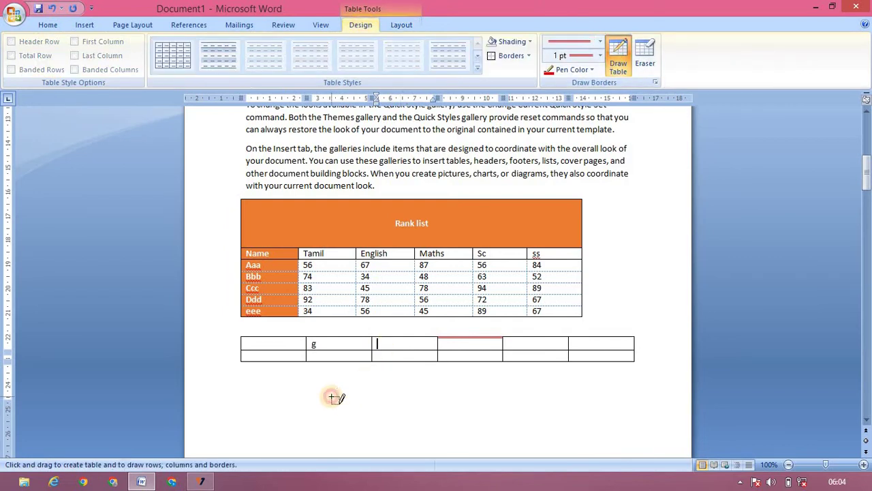
drag(332, 396, 421, 415)
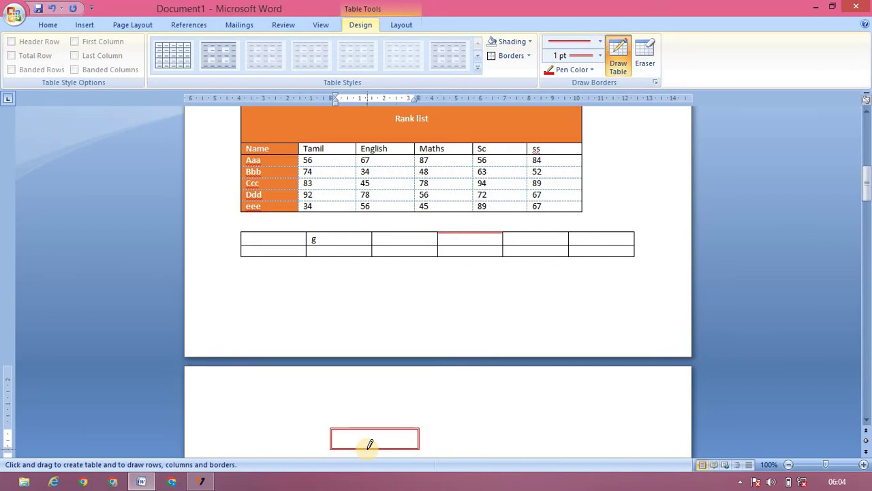
click(405, 24)
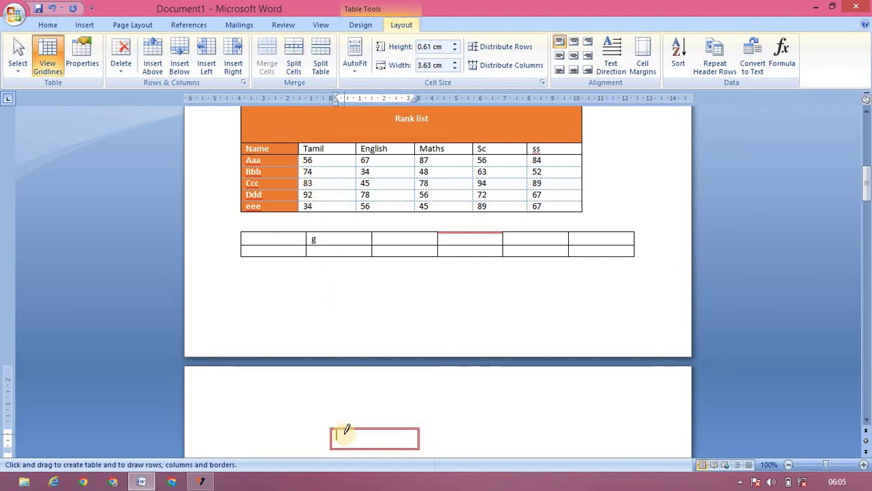
Split the small drawn table into 10 narrow columns
click(293, 63)
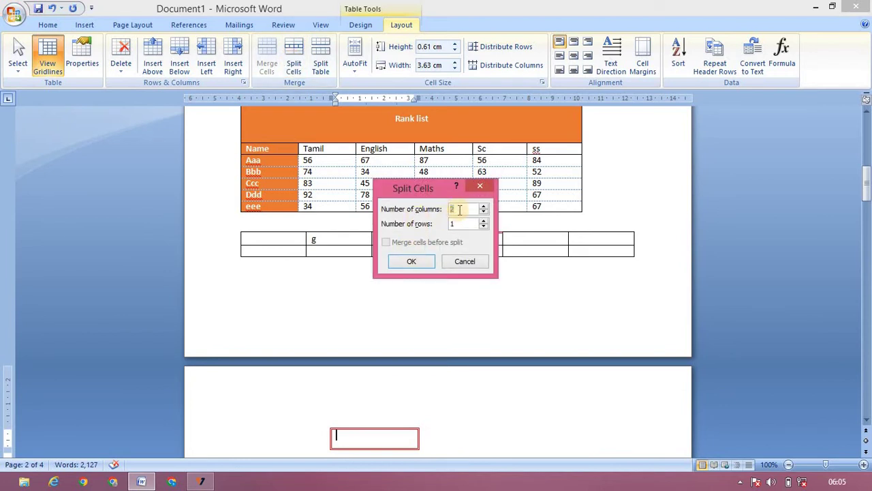
key(BackSpace)
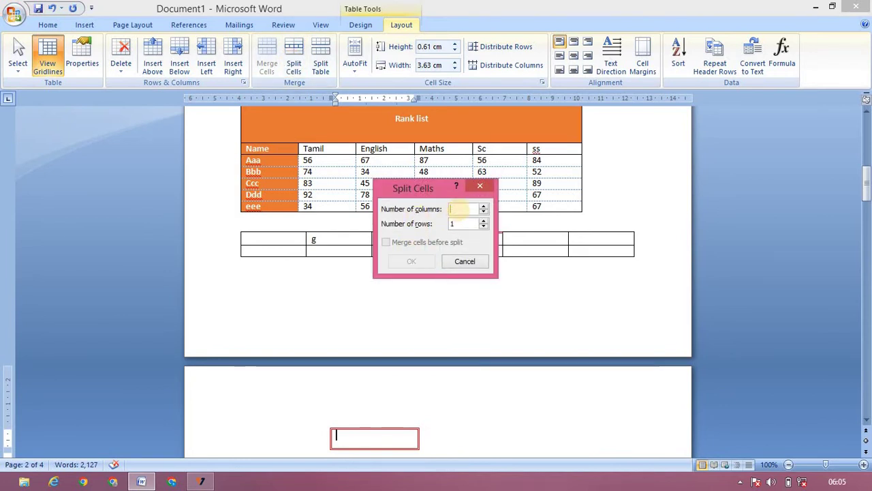
text(10)
click(460, 225)
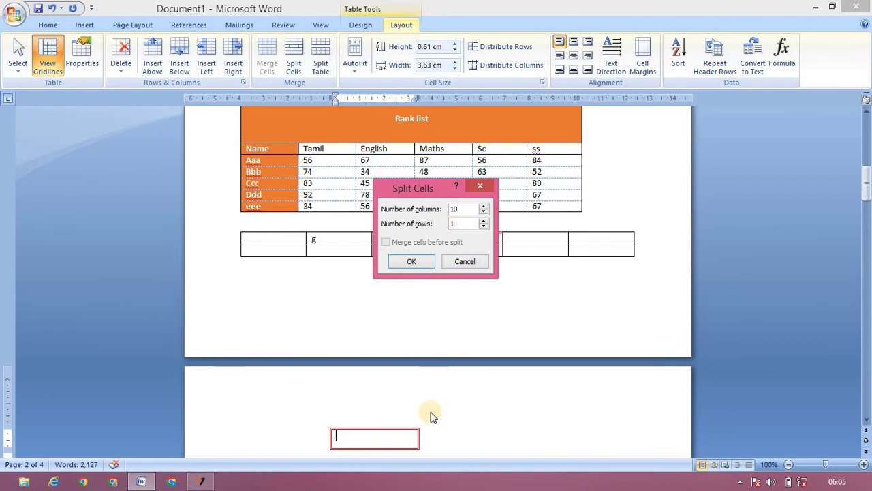
click(420, 263)
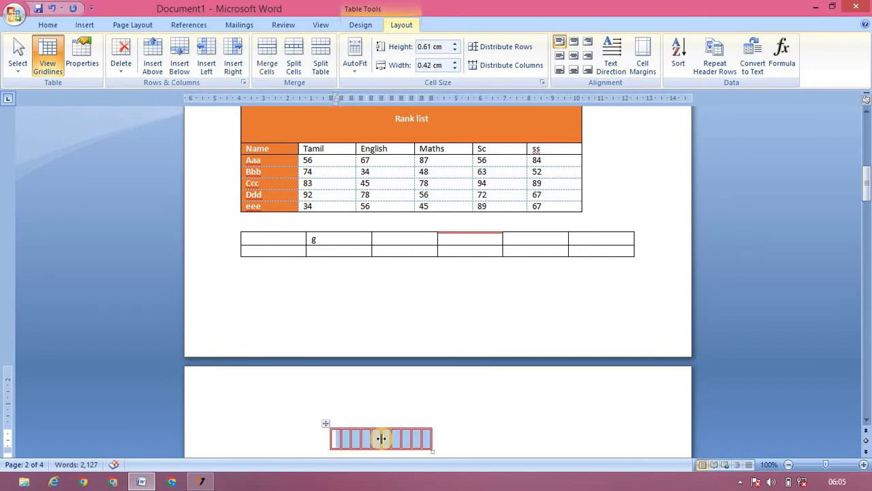
mouse_move(375, 438)
click(333, 434)
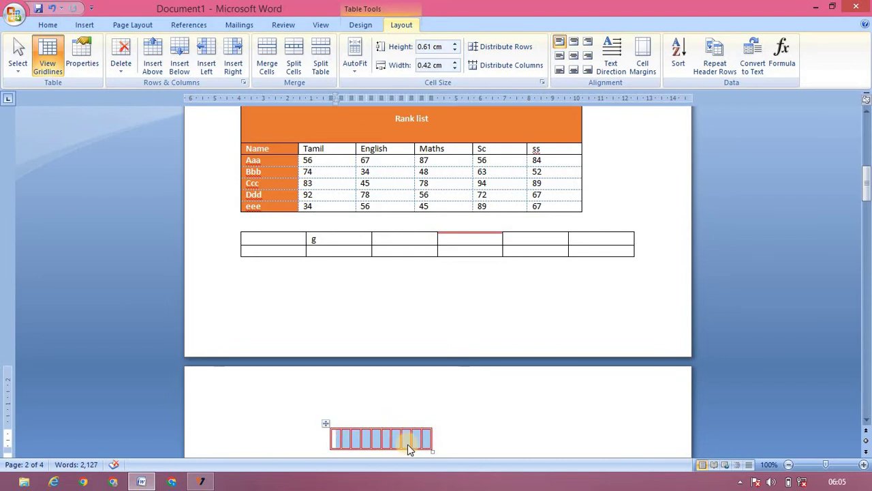
mouse_move(385, 241)
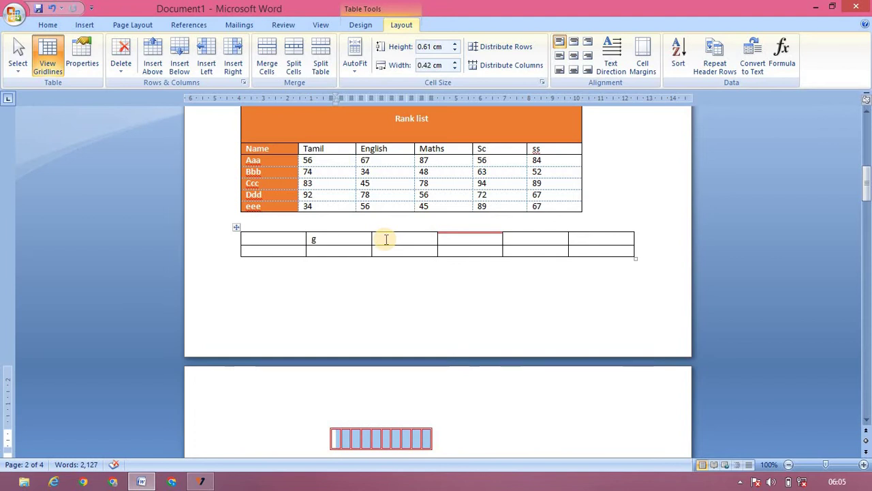
click(386, 239)
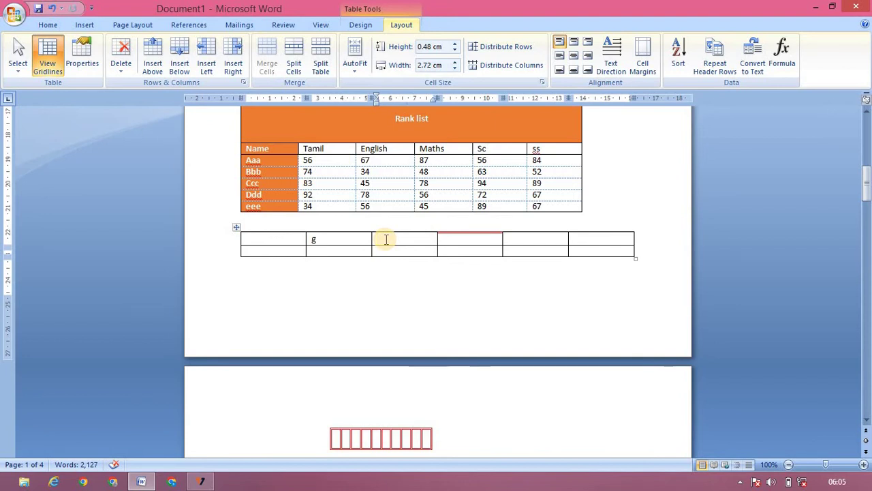
Split the lower table's third top-row cell into 1 column and 2 rows
click(291, 68)
click(452, 208)
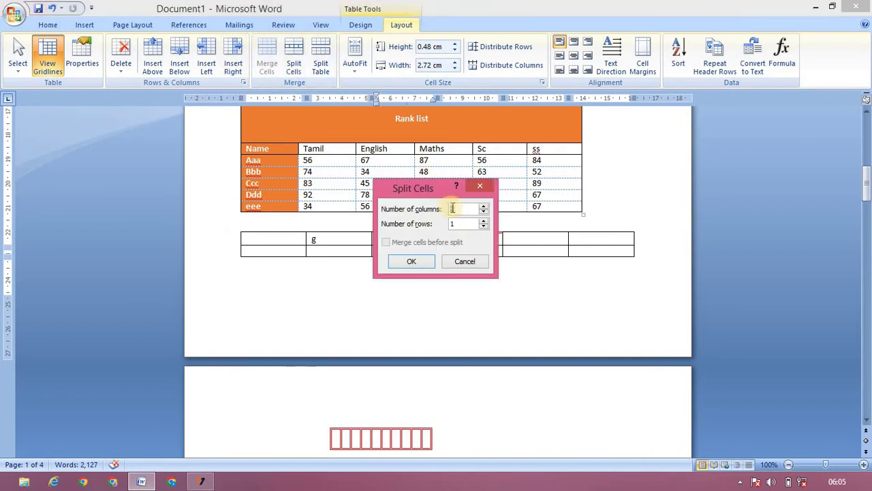
key(BackSpace)
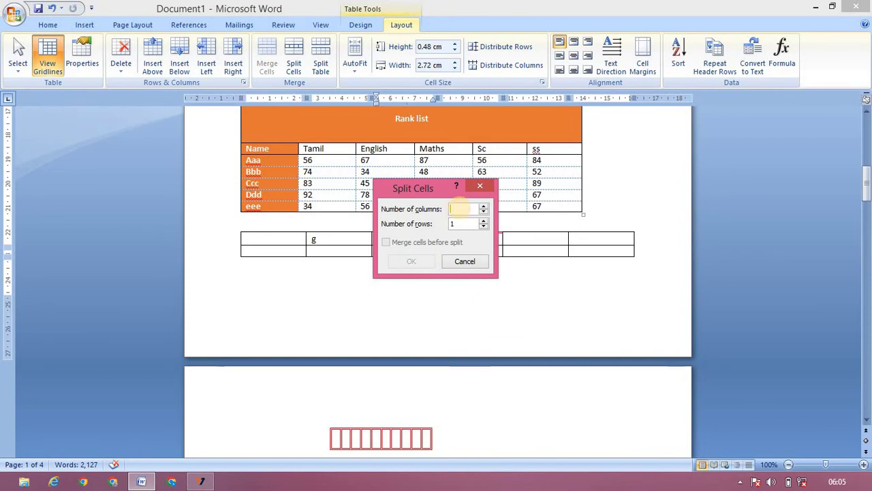
text(2)
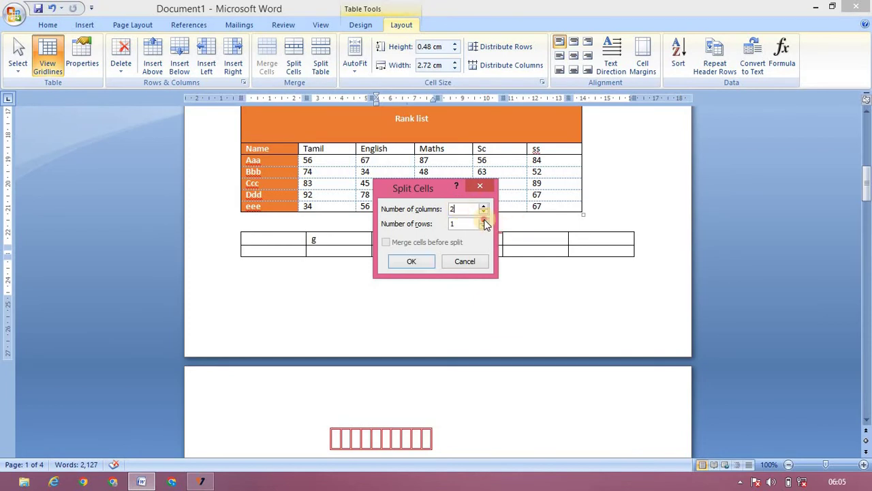
click(483, 222)
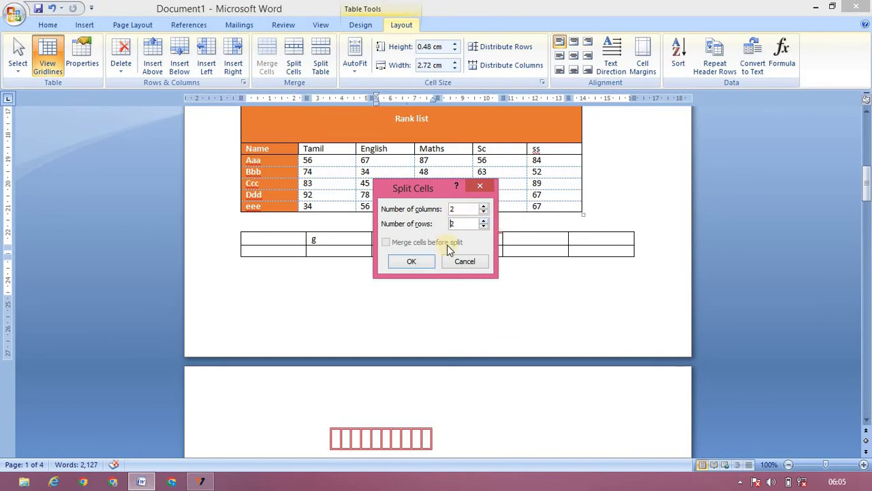
click(484, 213)
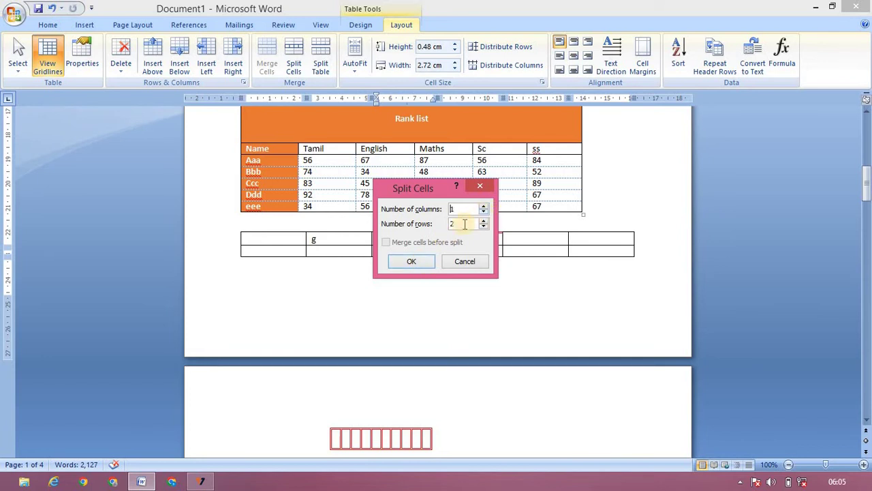
click(424, 263)
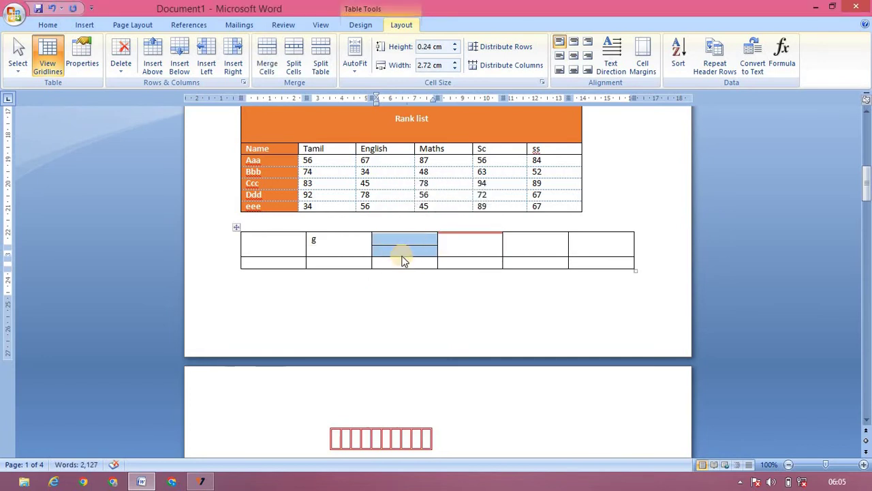
click(405, 254)
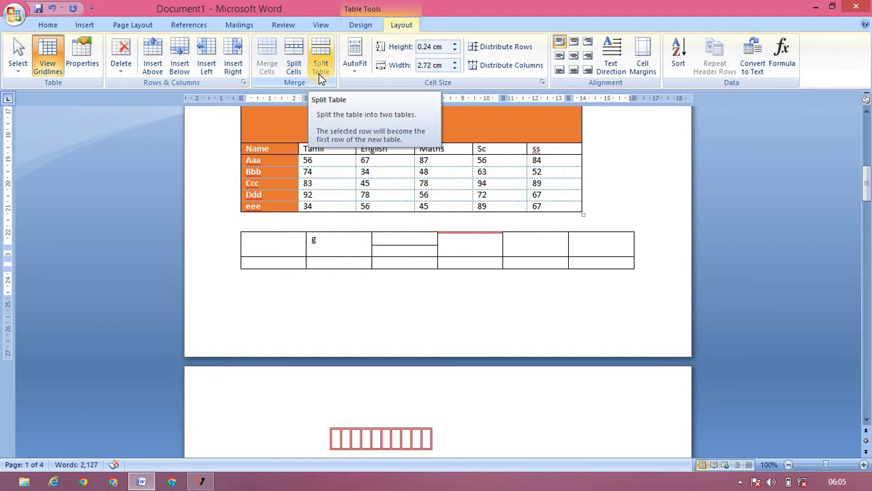
click(279, 259)
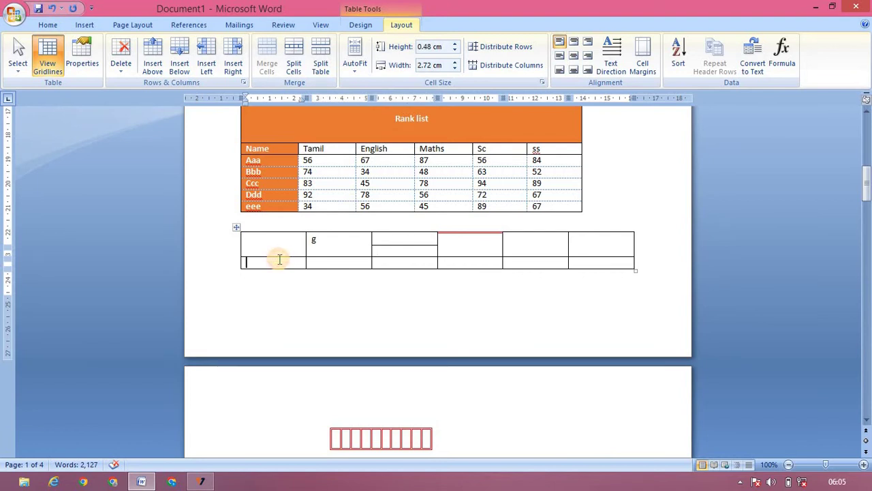
click(320, 71)
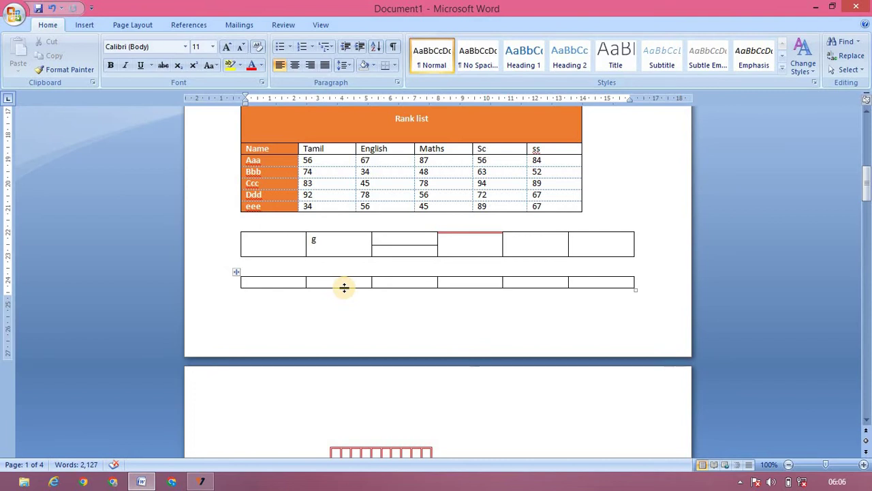
key(Delete)
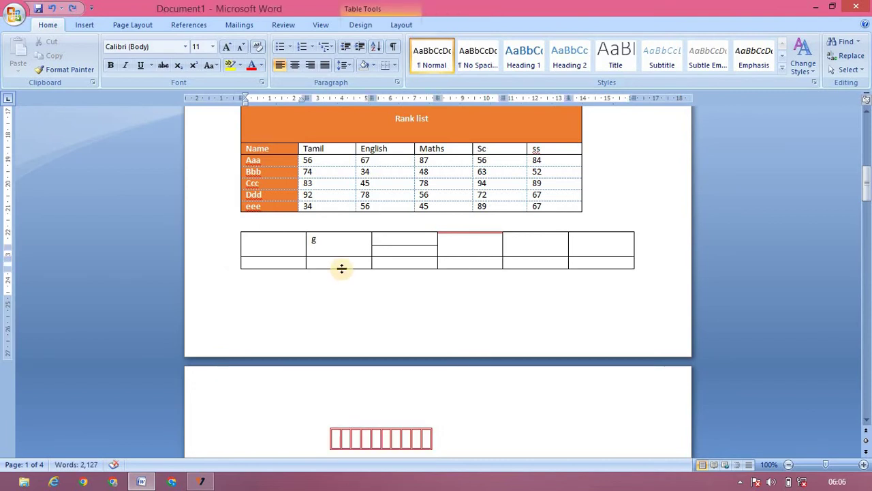
Put the caret in the Aaa Tamil cell and scroll the whole Rank list table into view
click(396, 25)
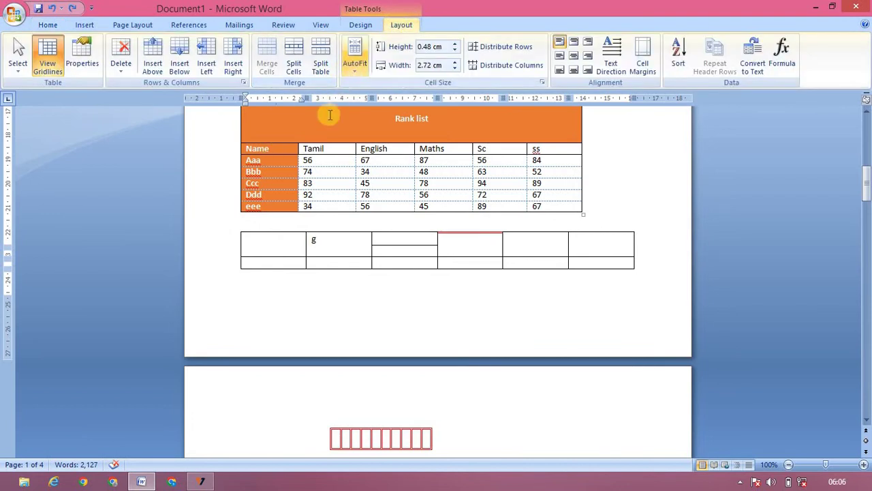
click(330, 163)
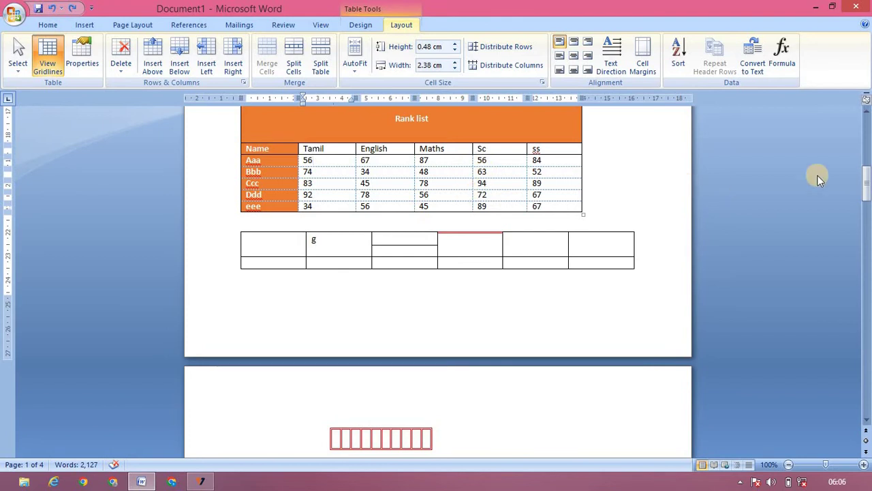
click(869, 142)
click(868, 142)
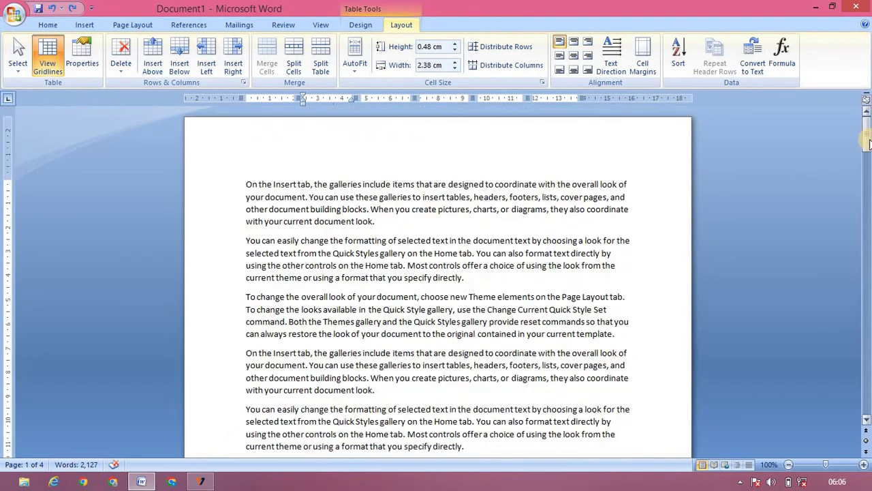
click(866, 420)
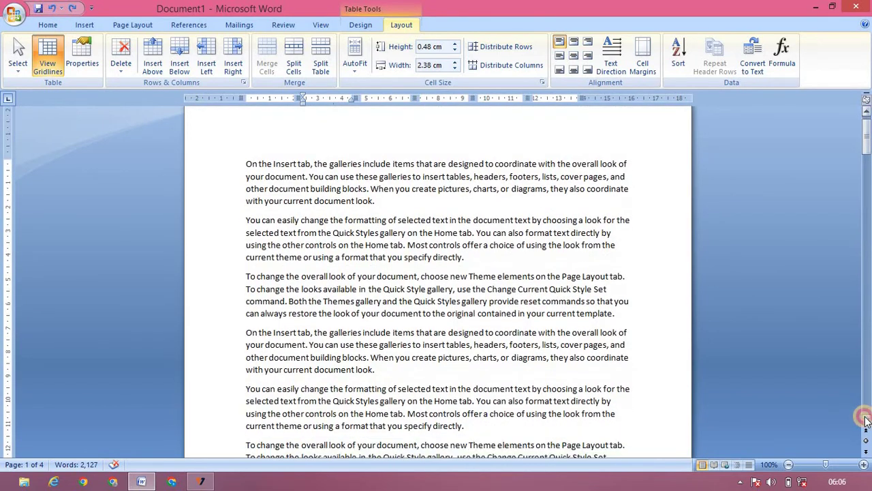
click(866, 419)
click(866, 420)
click(866, 420)
click(866, 420)
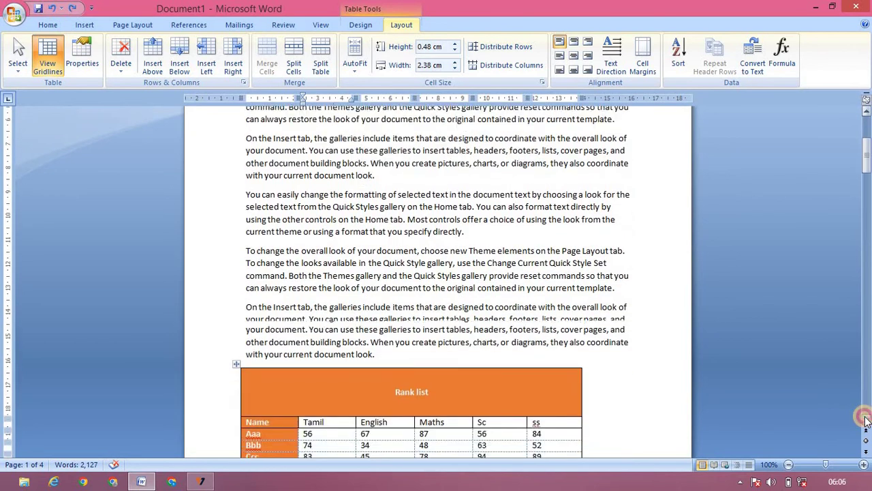
click(866, 420)
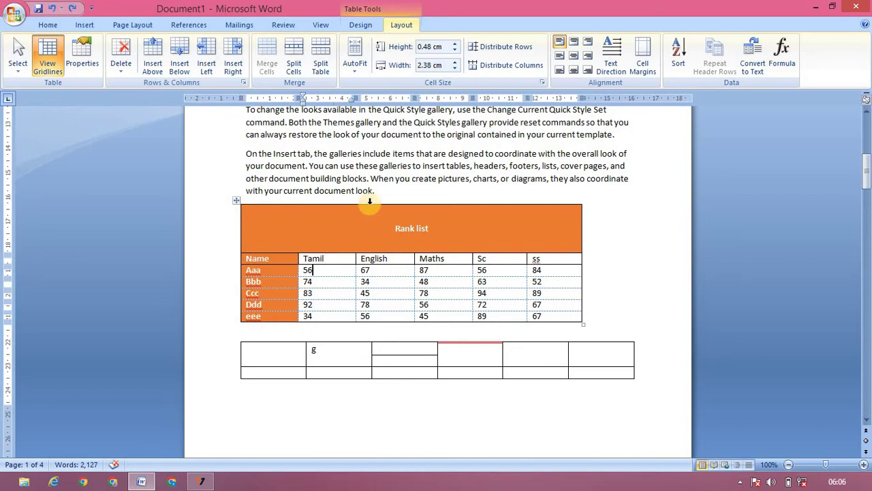
Apply AutoFit Contents, then AutoFit Window, so the marks table spans the page width
click(355, 75)
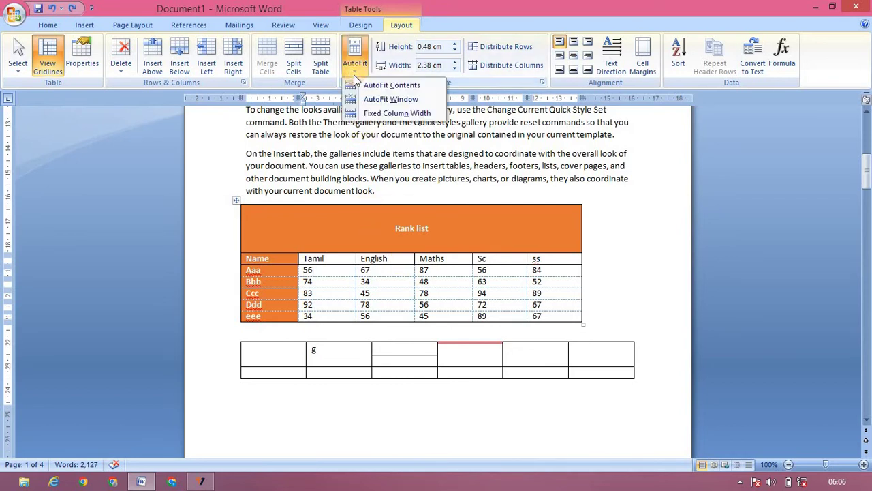
click(389, 85)
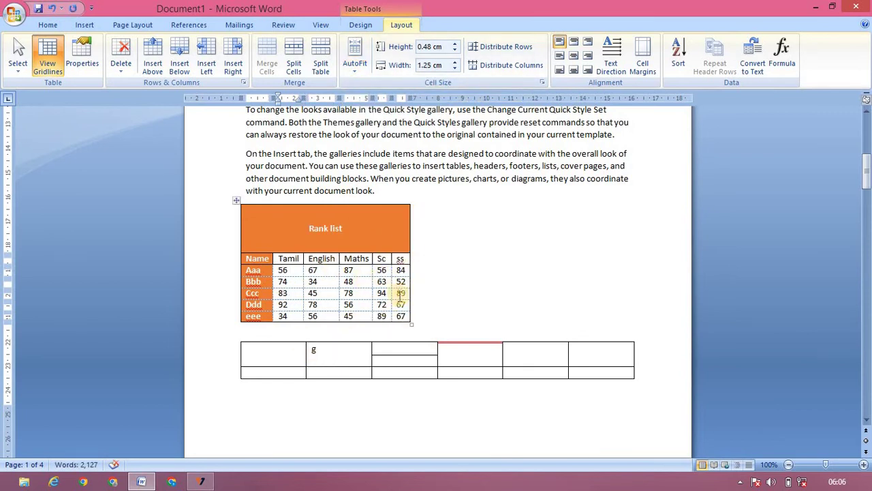
click(349, 73)
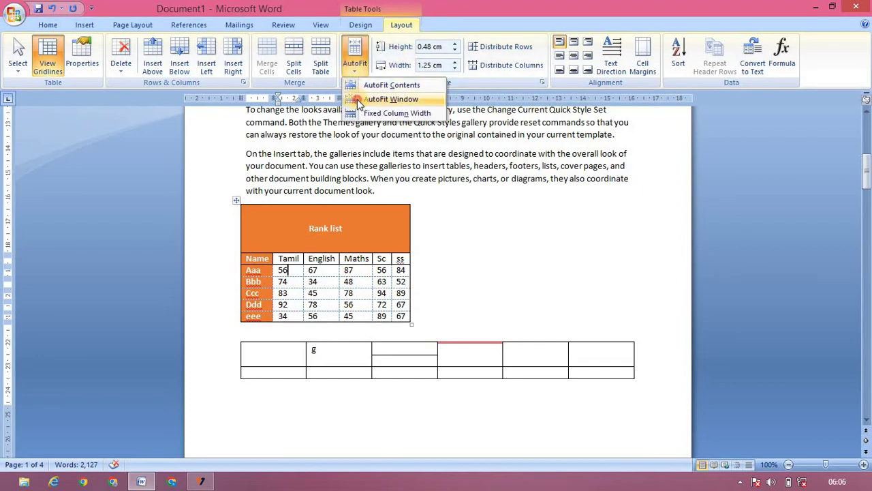
click(358, 99)
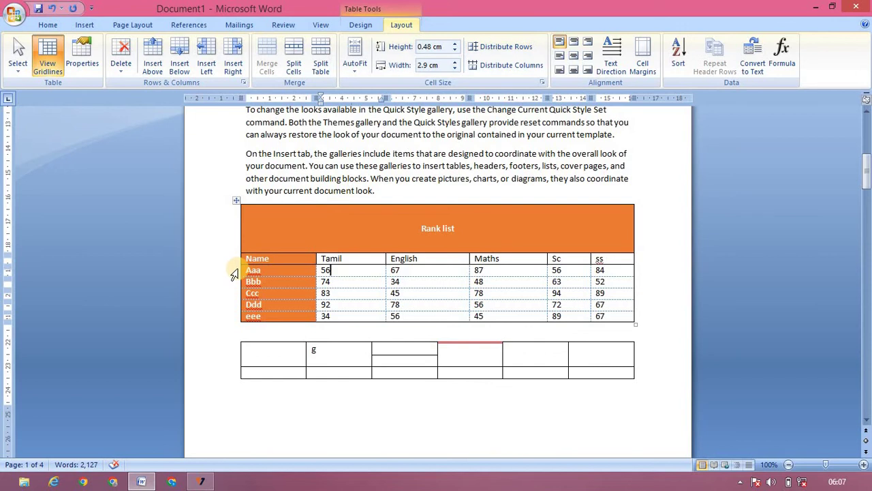
Distribute the Aaa–Ccc rows evenly and delete Bbb's Tamil mark of 74
drag(234, 274, 234, 295)
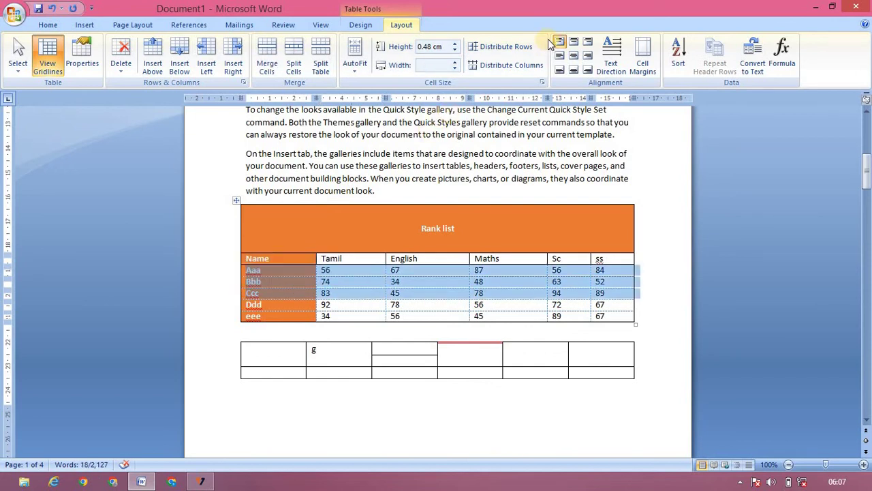
click(522, 48)
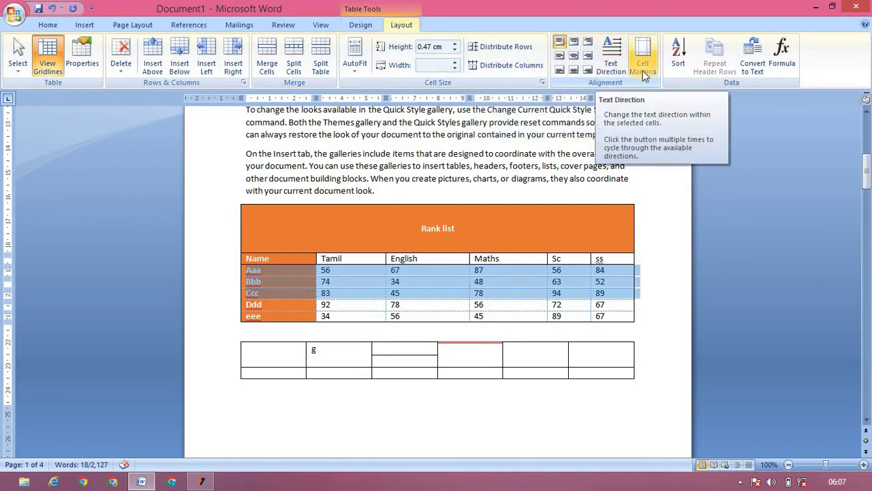
click(347, 282)
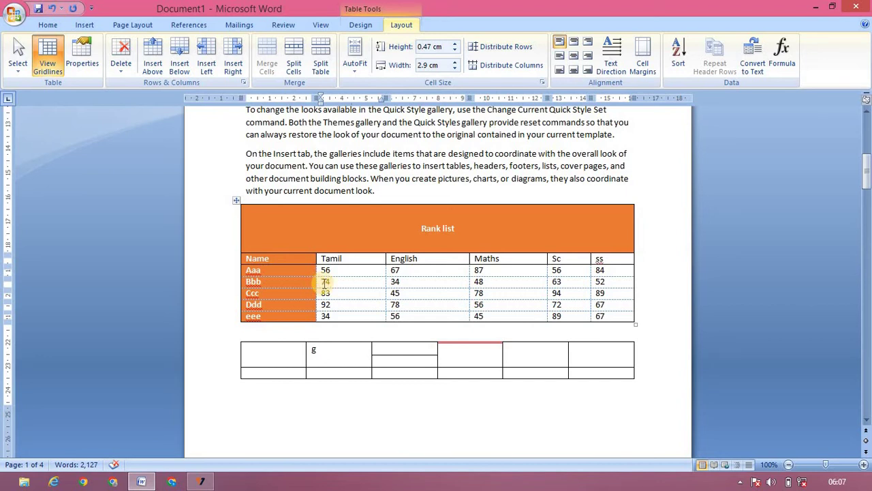
double_click(325, 281)
key(Delete)
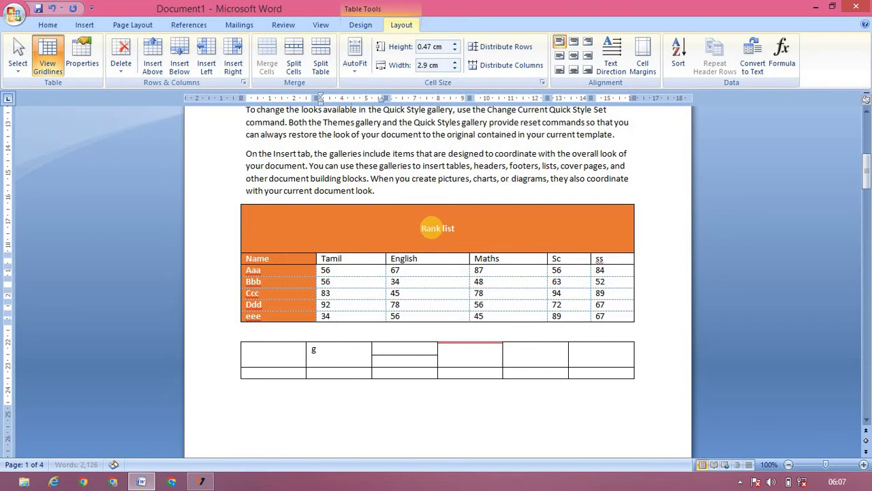
Enter 56 as Bbb's Tamil mark and set top and bottom cell margins to 0.08 cm
text(56)
click(656, 60)
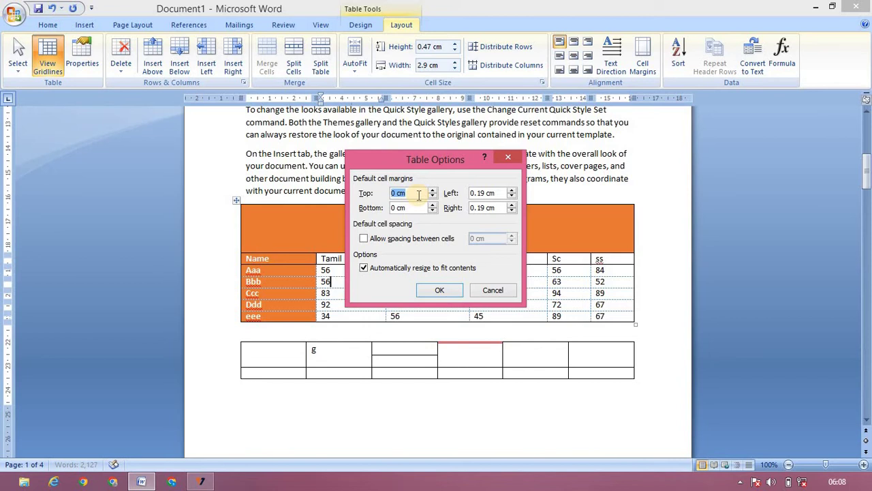
text(0.08)
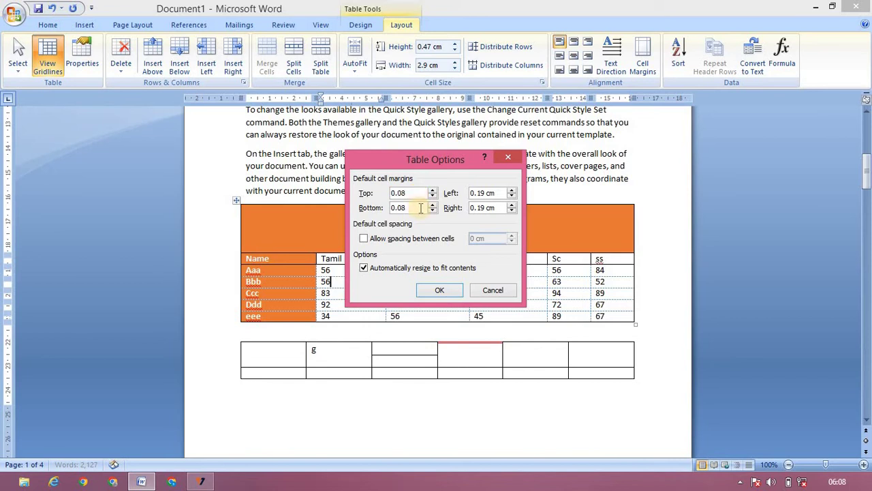
double_click(405, 208)
text(0.08)
click(441, 291)
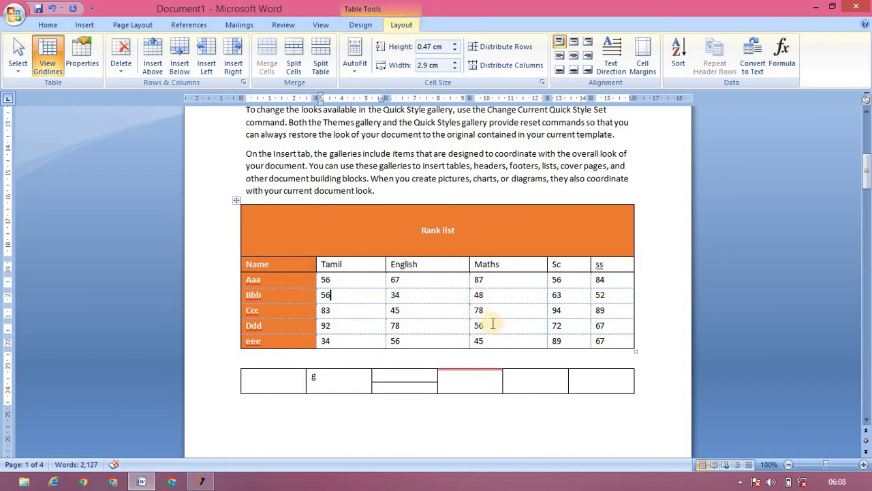
Select the names Aaa through eee in the Name column
click(490, 280)
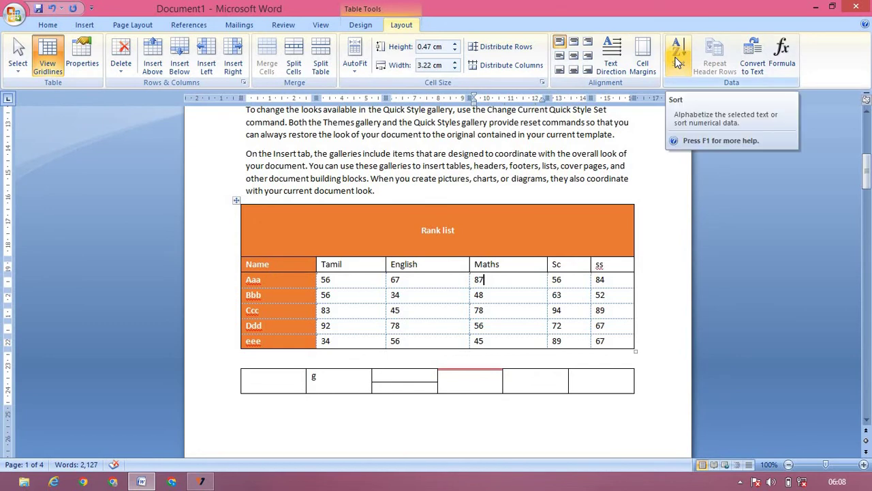
click(46, 25)
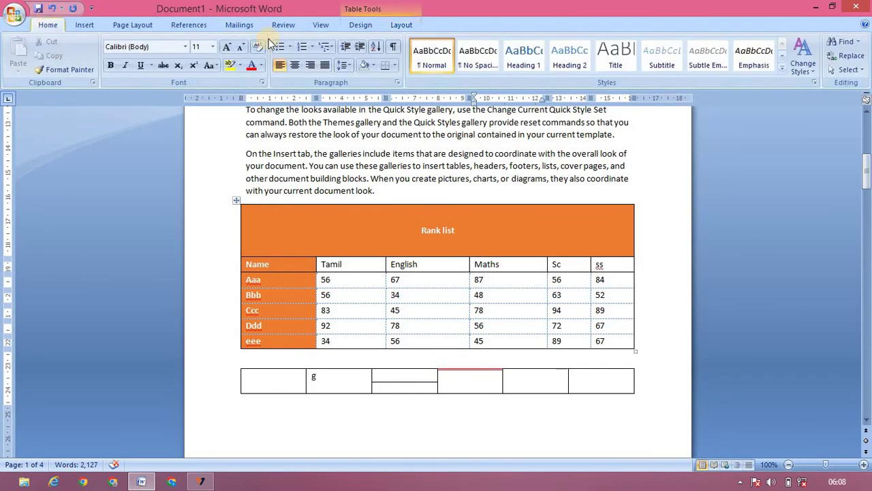
click(401, 26)
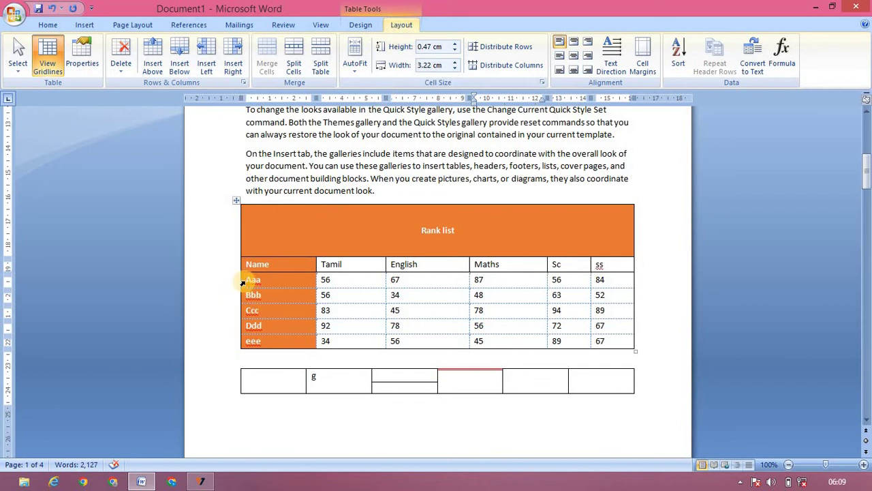
drag(242, 283, 302, 347)
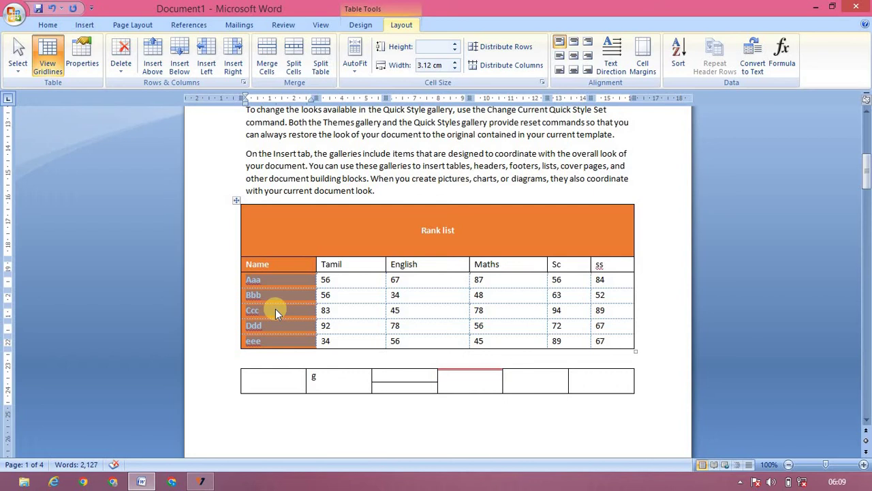
Sort the selected rows by Column 1 in descending order
click(675, 62)
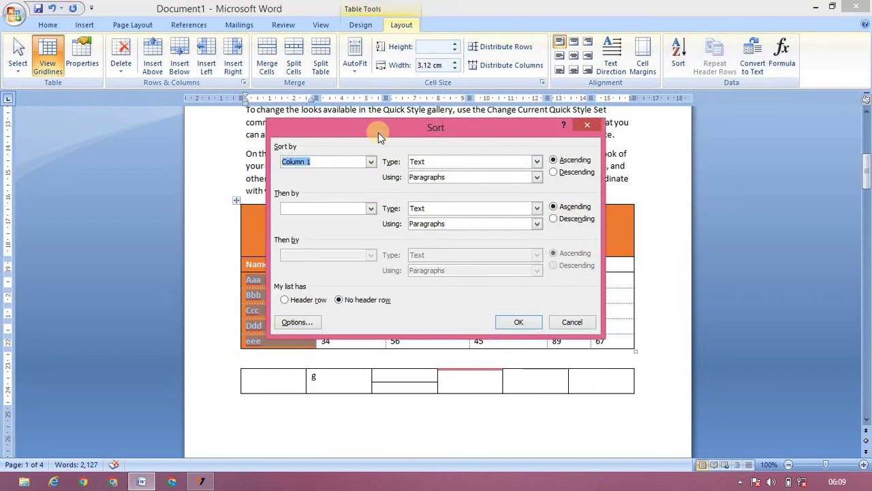
drag(378, 124, 633, 66)
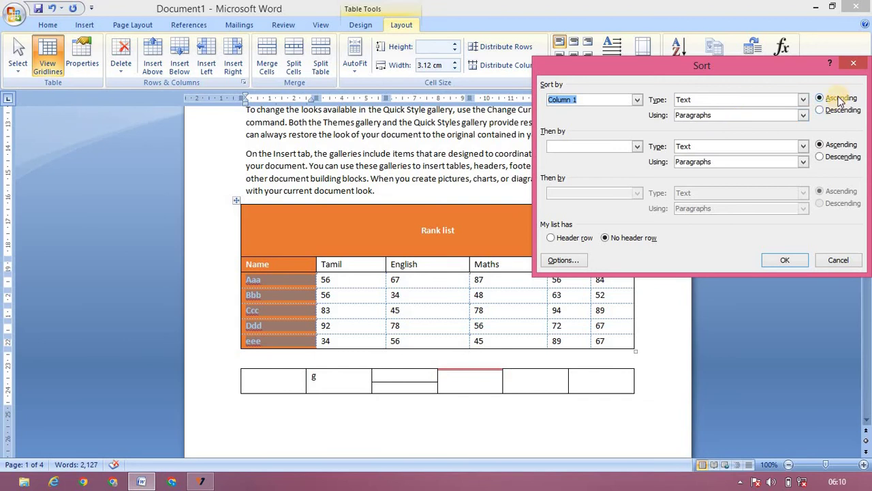
click(835, 112)
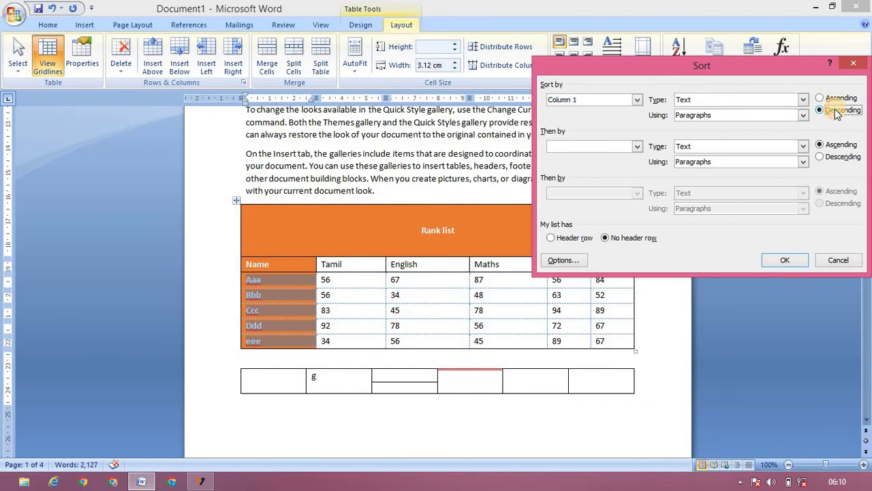
click(770, 262)
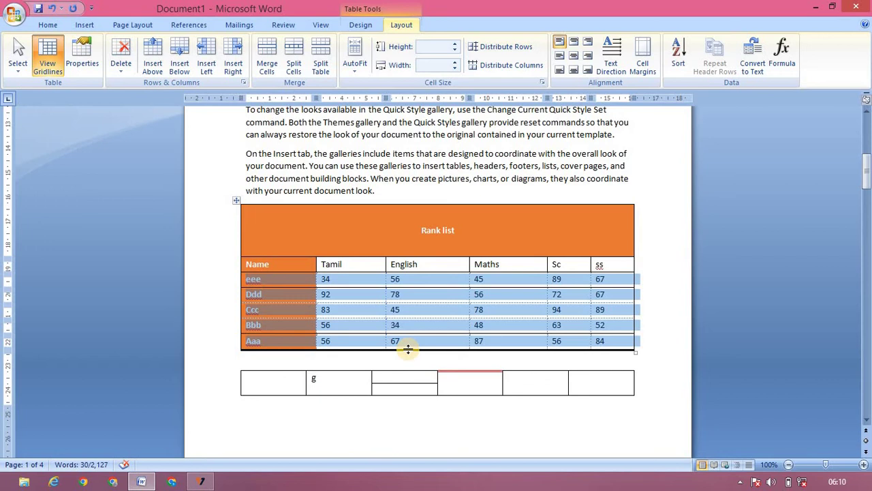
click(456, 234)
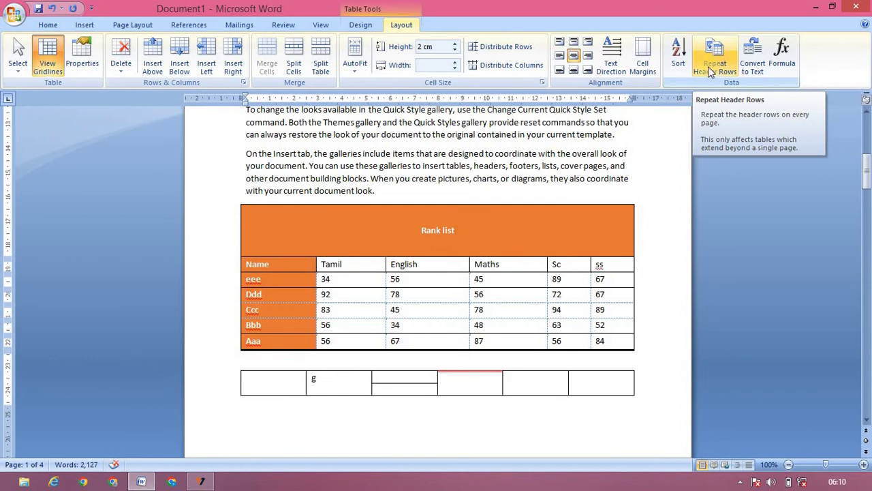
Add two blank lines after 84 in Aaa's row so the table runs onto page 2
click(619, 342)
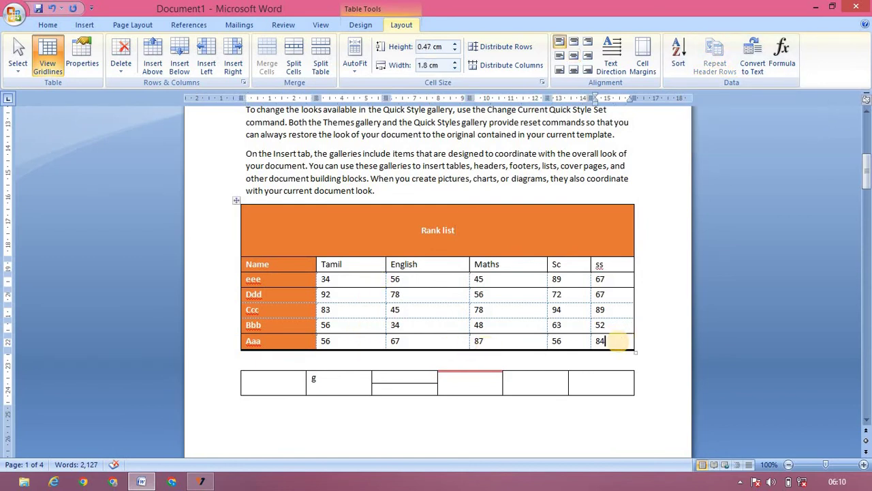
key(Return)
key(Return)
key(Return)
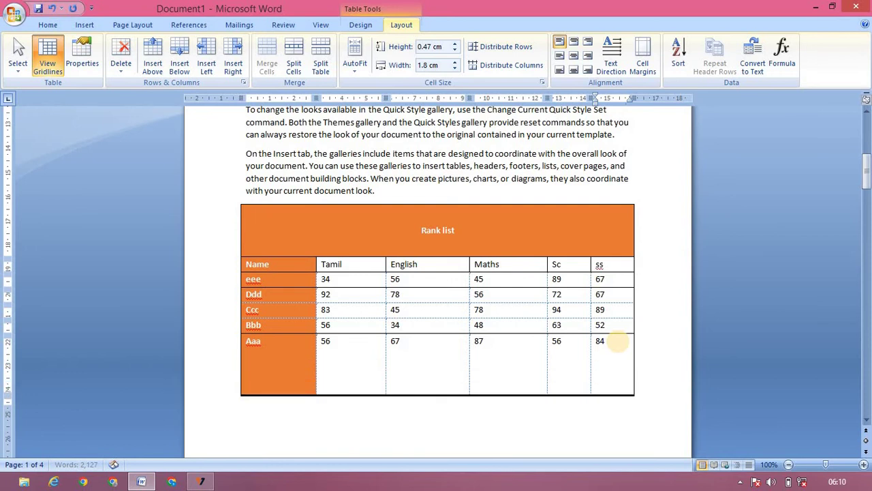
key(Return)
key(Return)
key(Return)
key(Return)
key(Return)
key(Return)
key(Return)
key(Return)
key(Return)
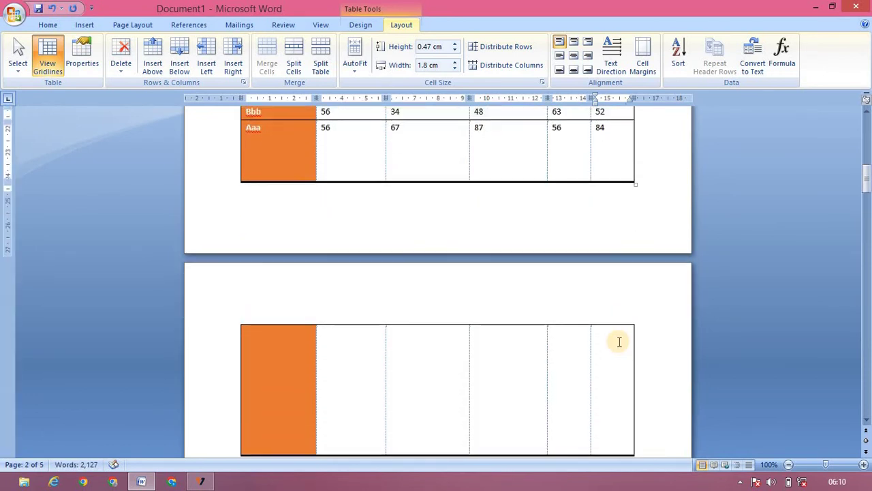
key(Up)
key(Up)
key(Up)
key(Up)
key(Up)
key(Up)
key(Up)
key(Up)
key(Up)
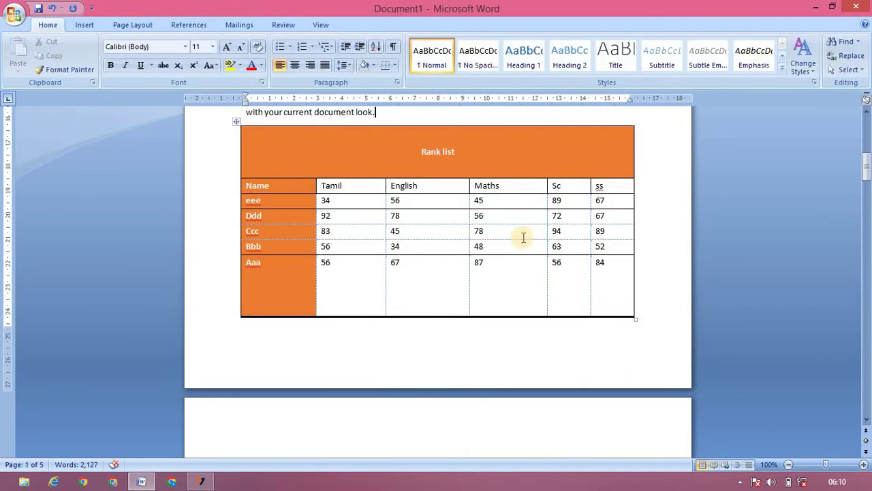
click(482, 167)
mouse_move(483, 166)
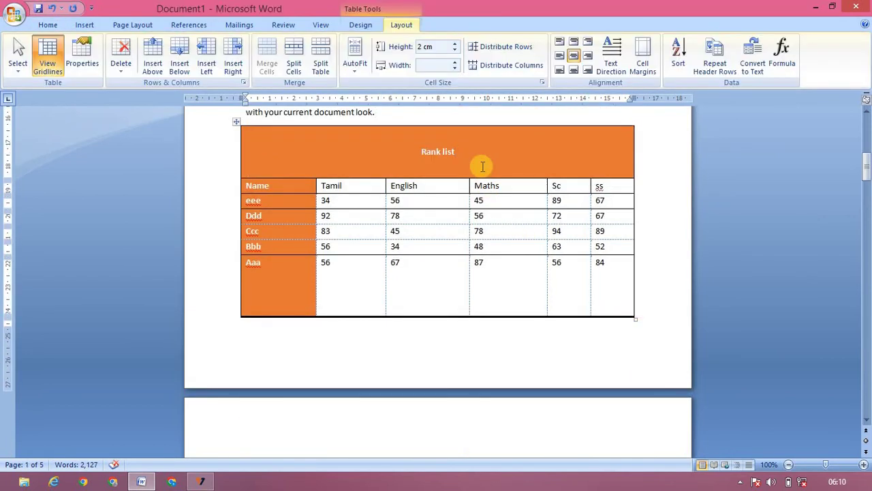
key(Down)
key(Down)
key(Down)
key(Down)
key(Down)
key(Down)
key(Down)
key(Down)
key(Down)
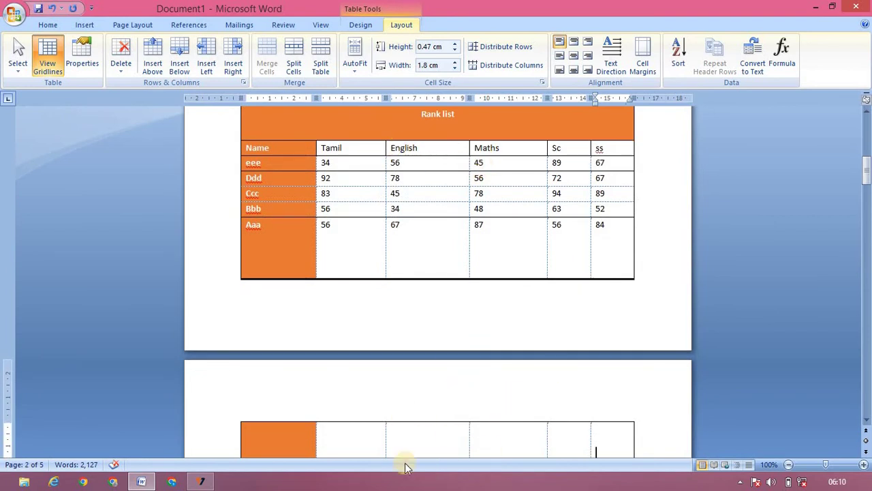
Set the Rank list title row to repeat at the top of the table on page 2
click(490, 128)
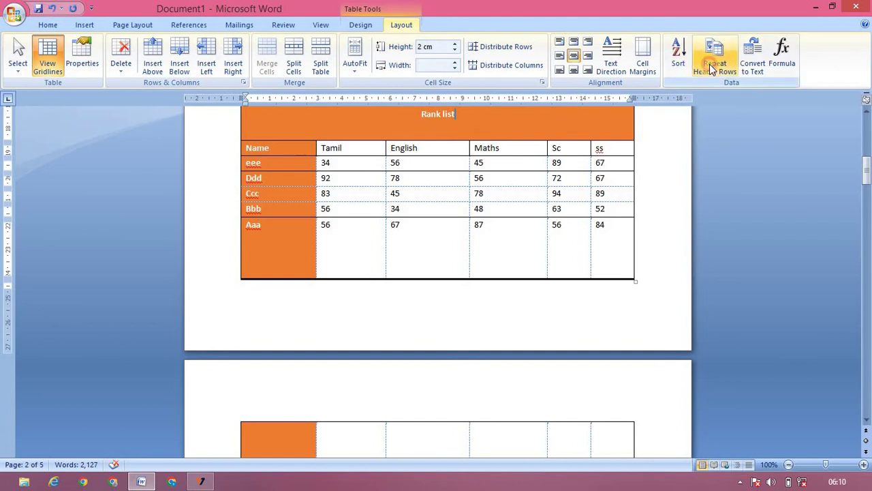
click(713, 65)
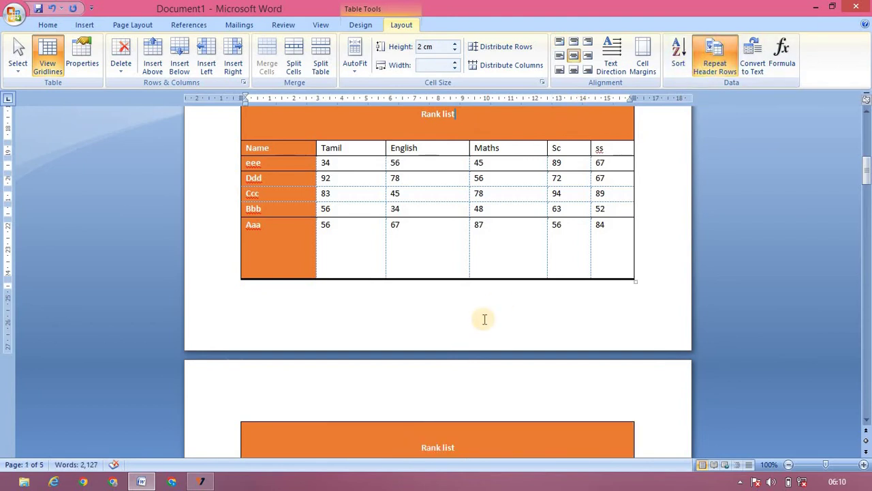
key(Down)
key(Down)
key(Down)
key(Down)
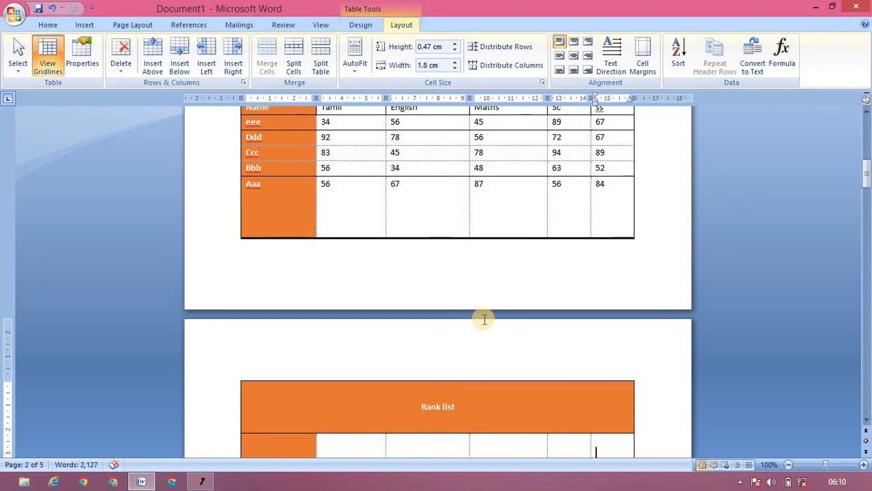
key(ctrl+z)
key(ctrl+z)
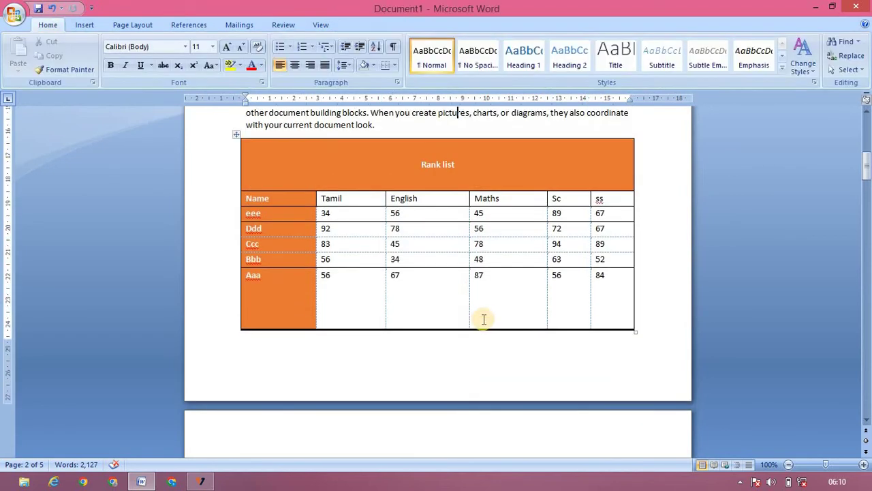
key(ctrl+z)
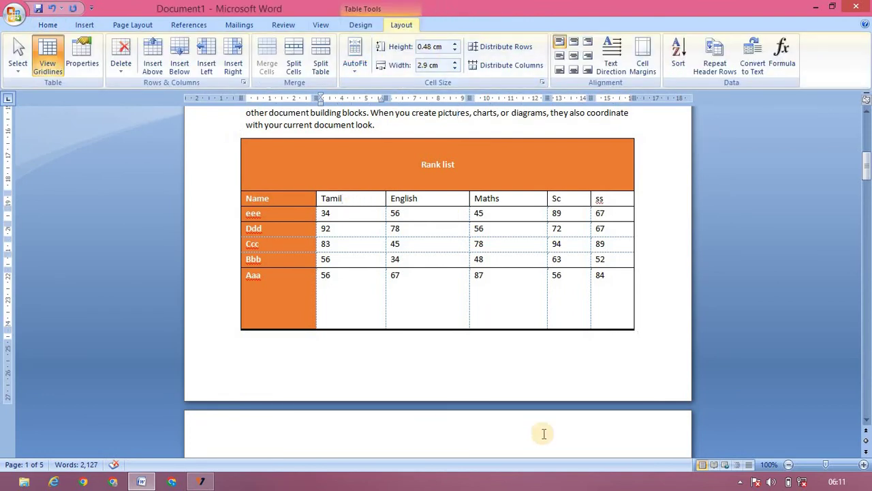
Make the Name/subject header row repeat too, and check the page-2 continuation
click(725, 65)
key(Down)
key(Down)
key(Down)
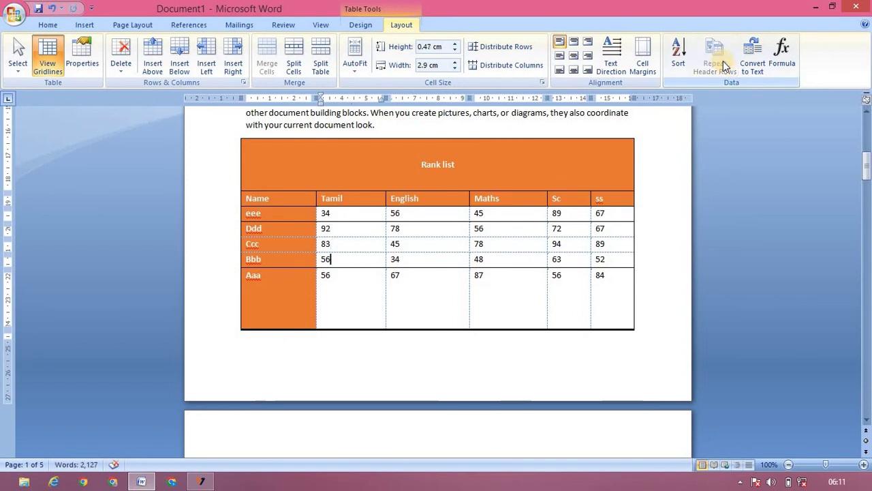
key(Down)
key(Down)
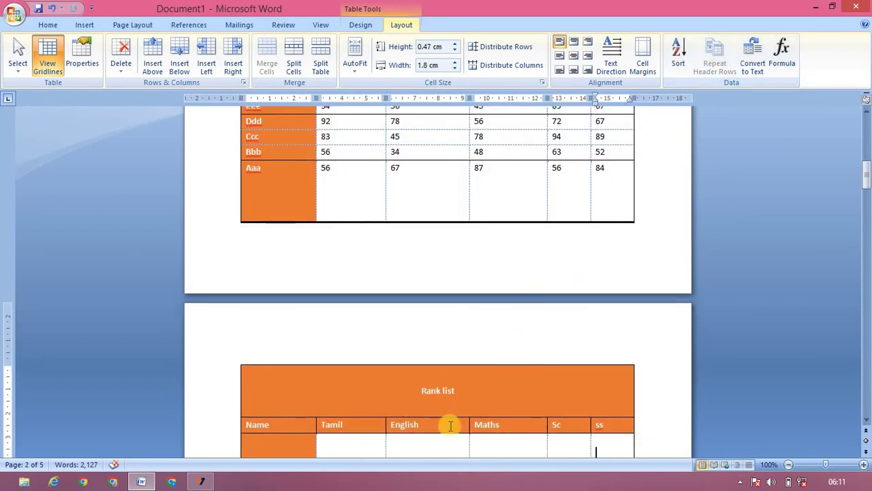
click(423, 184)
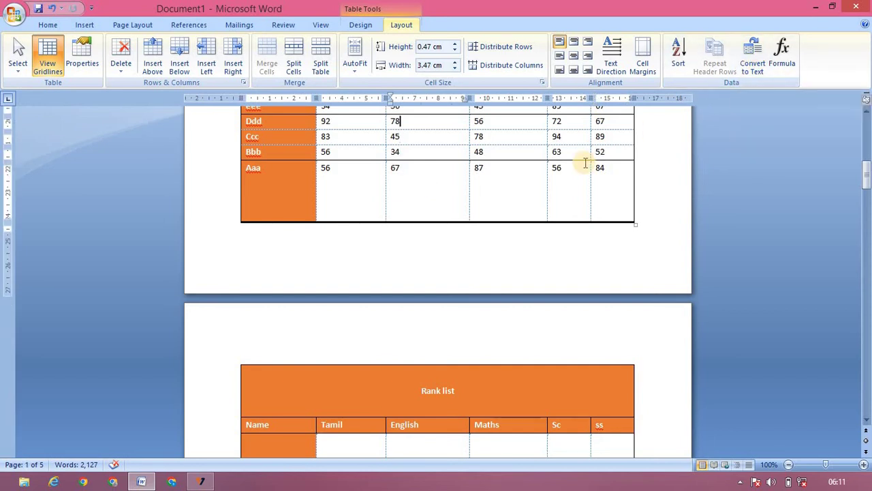
key(ctrl+z)
key(ctrl+z)
key(ctrl+z)
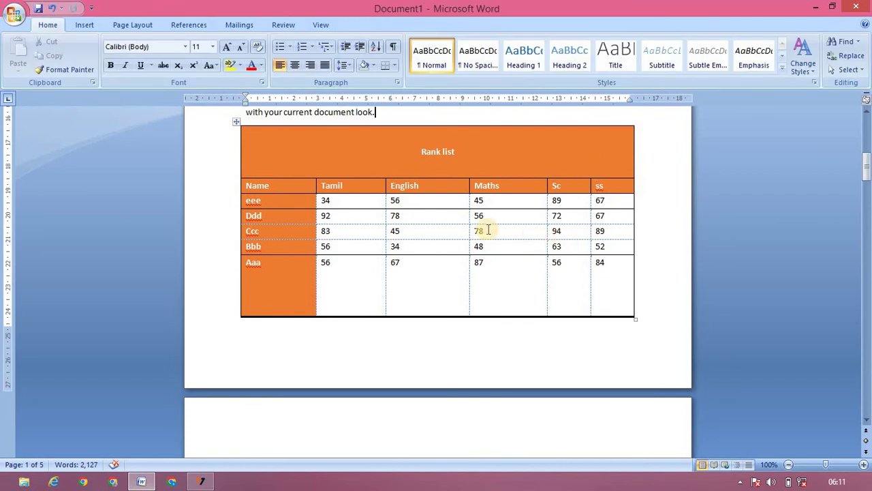
click(432, 233)
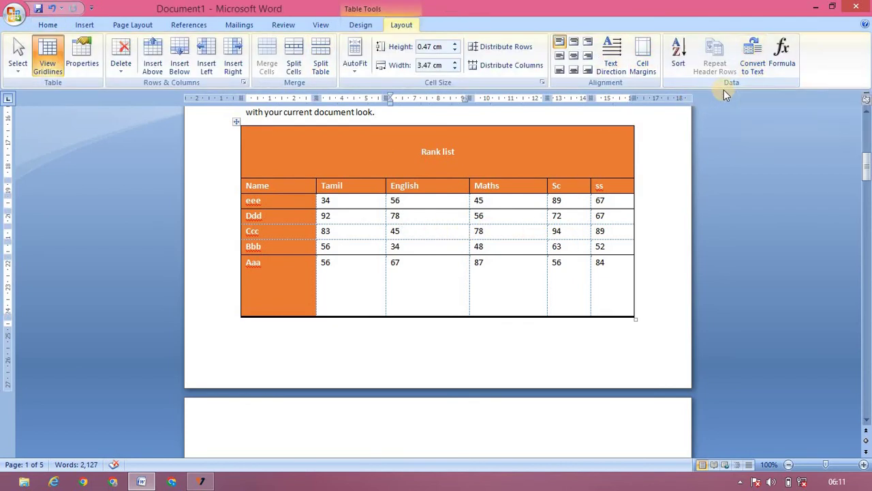
click(753, 63)
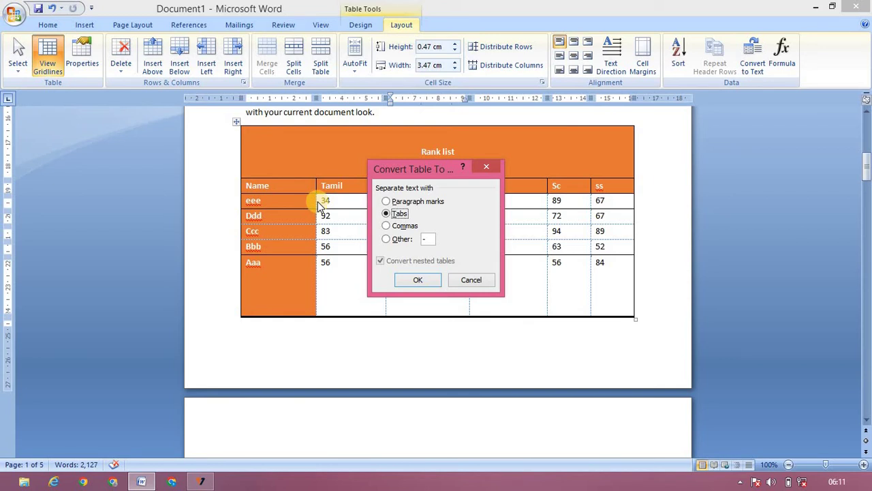
click(394, 226)
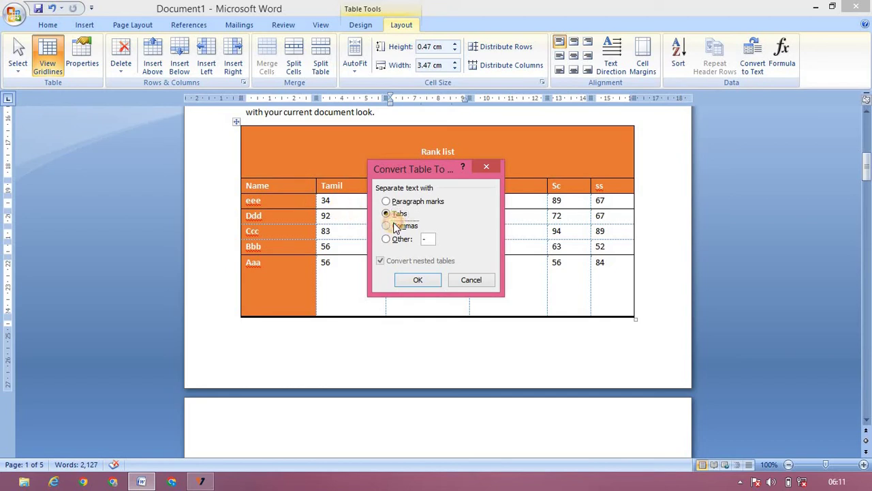
click(416, 280)
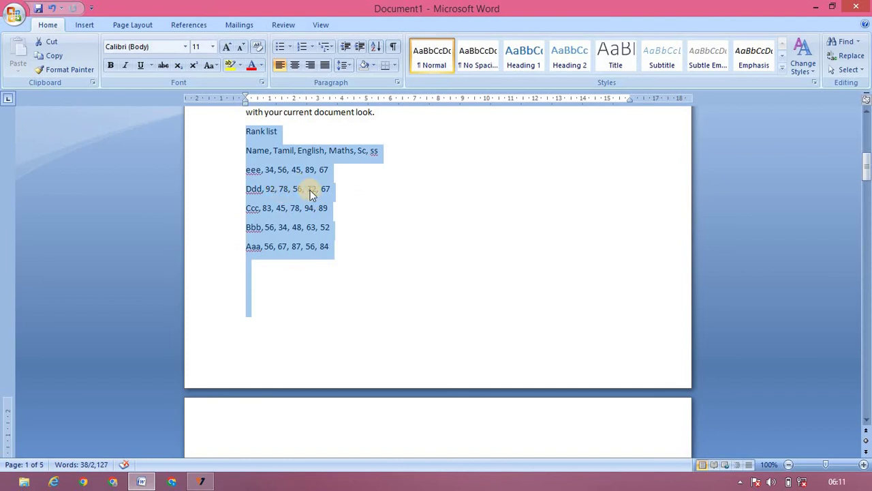
key(ctrl+z)
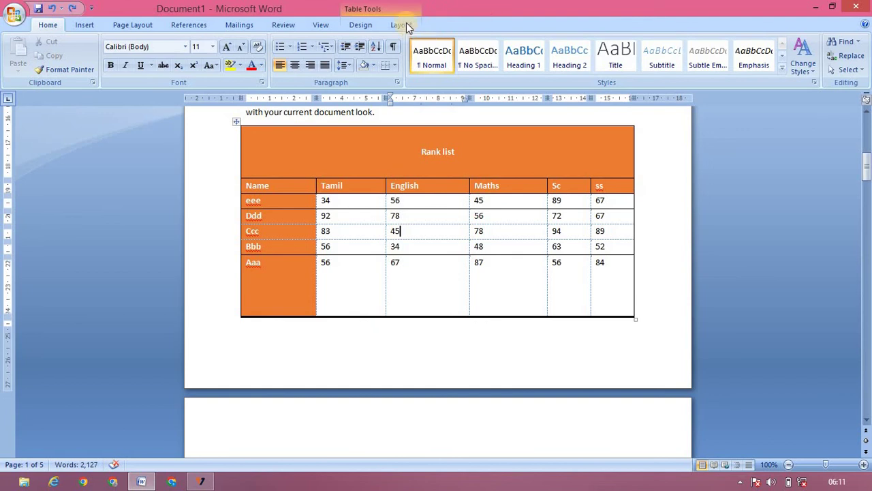
Convert the Rank list table to text with the Other separator box left empty
click(403, 25)
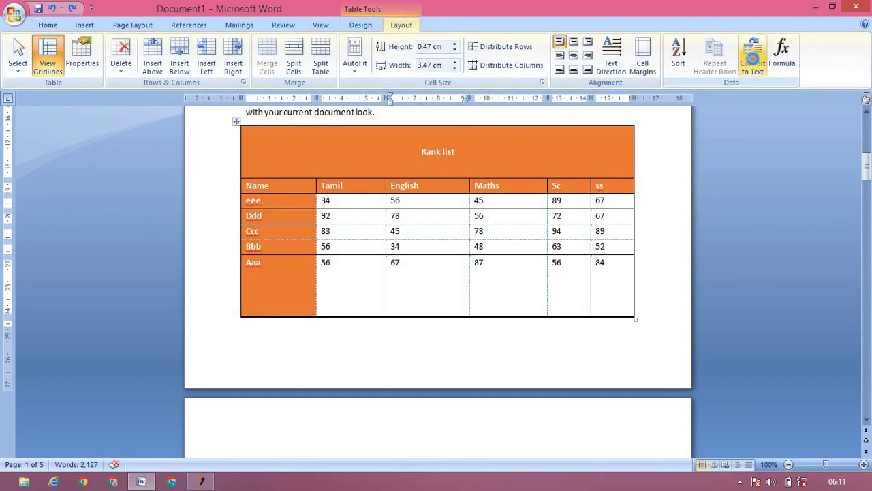
click(752, 60)
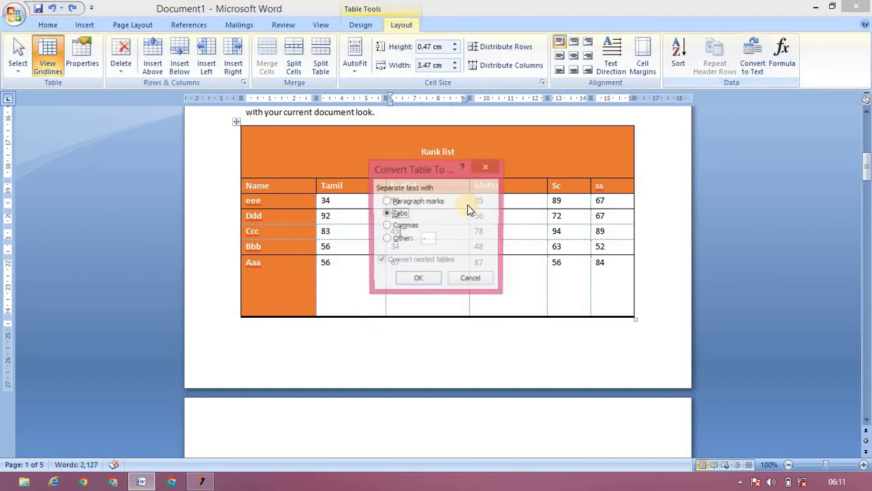
click(399, 240)
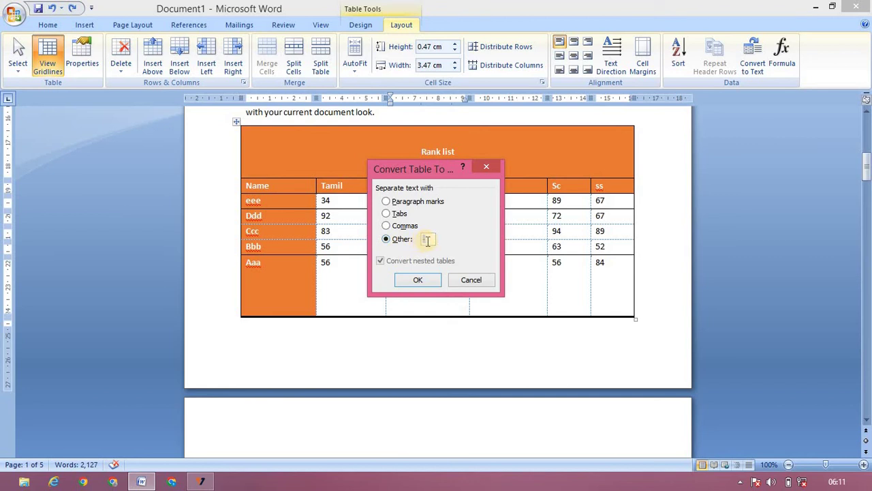
key(BackSpace)
click(419, 278)
Undo the conversion so the orange marks table is restored
key(ctrl+z)
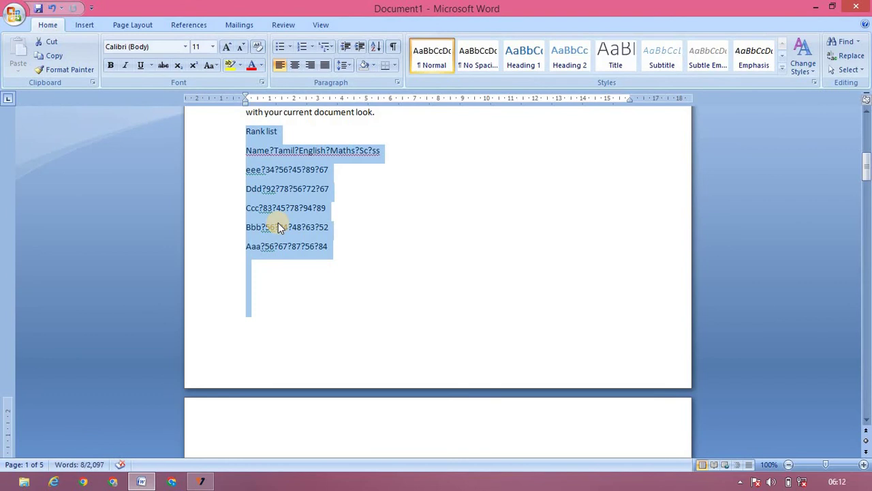
key(ctrl+y)
click(400, 231)
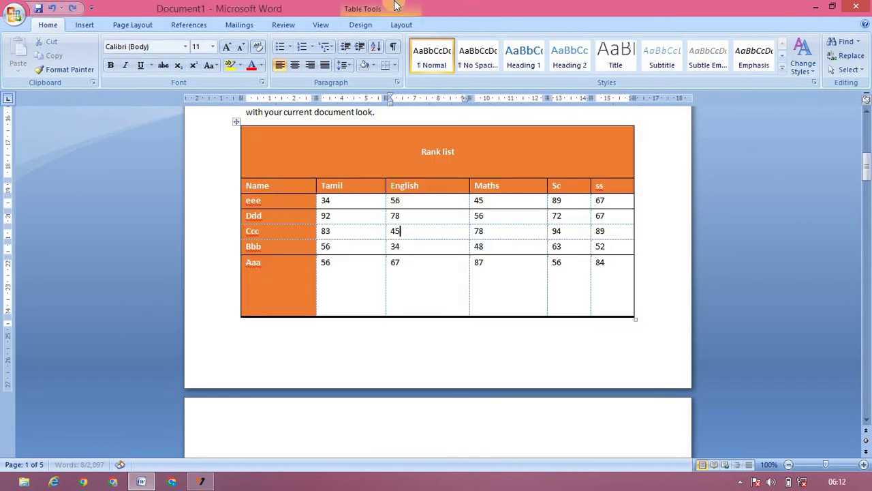
click(396, 29)
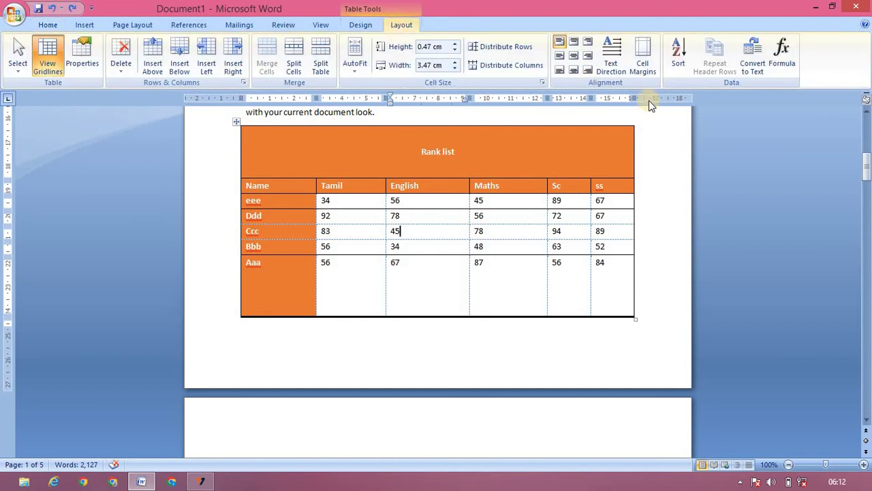
Insert a new column to the right of ss and head it 'total'
click(622, 189)
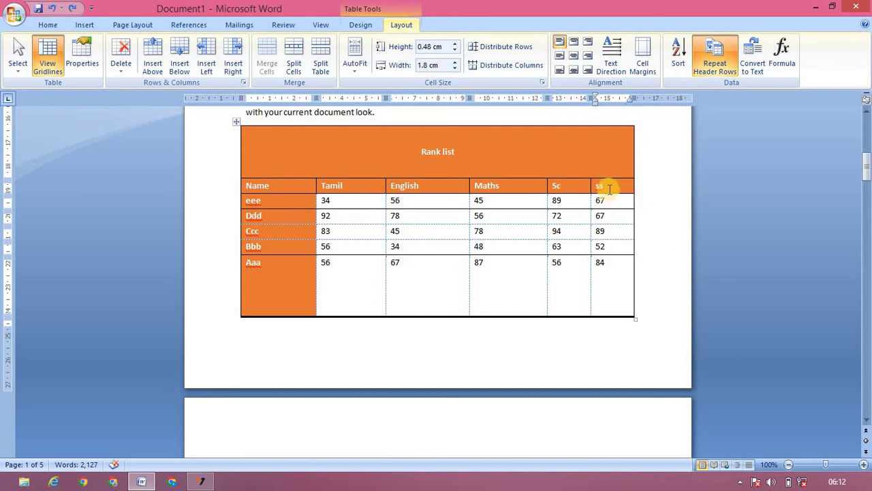
click(401, 144)
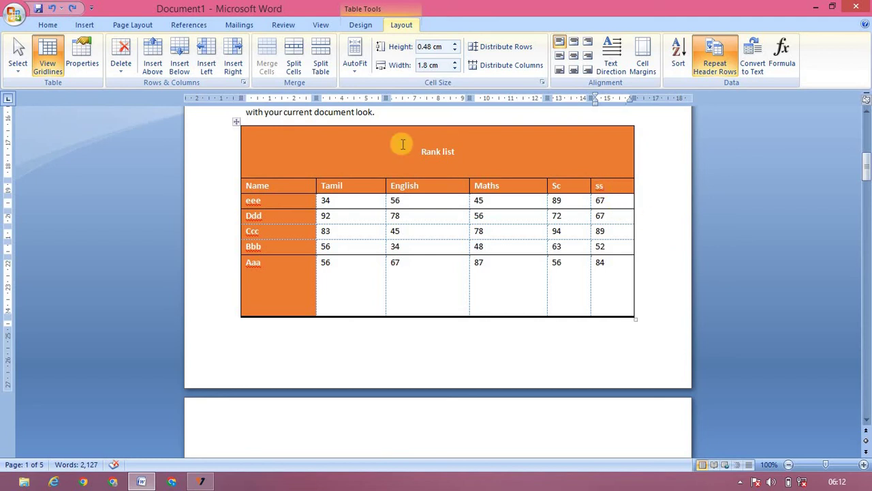
click(233, 68)
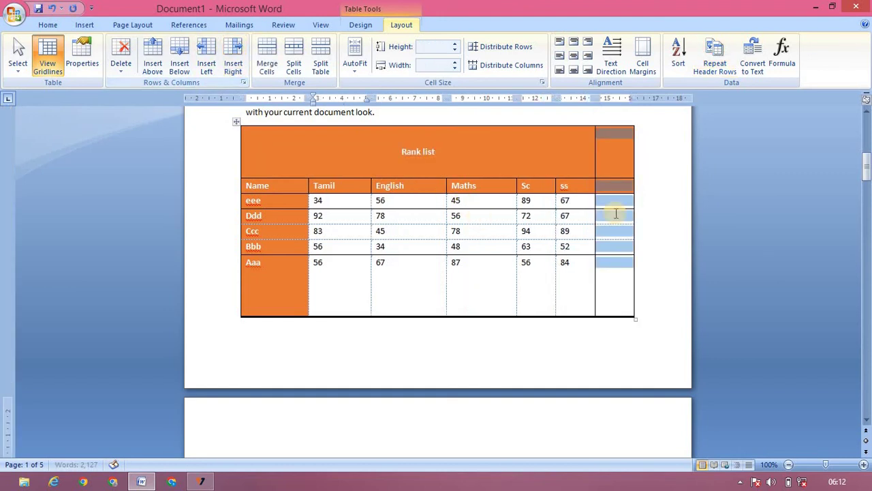
click(611, 188)
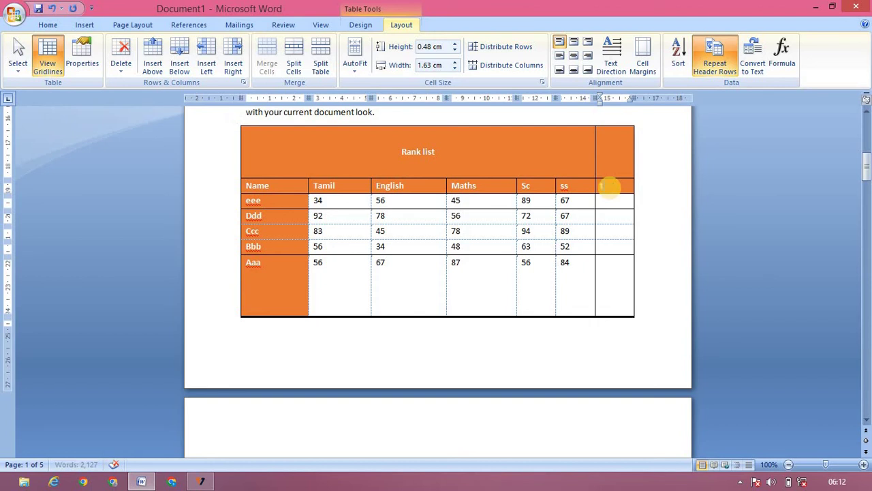
text(total)
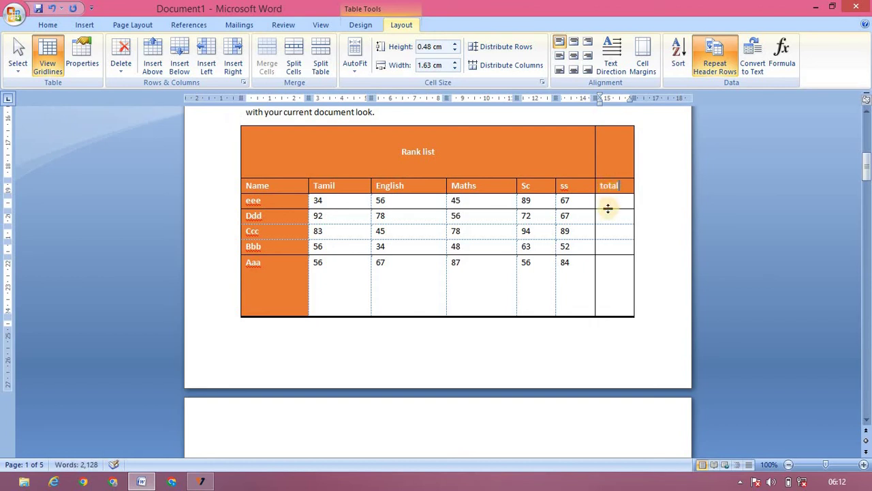
click(606, 201)
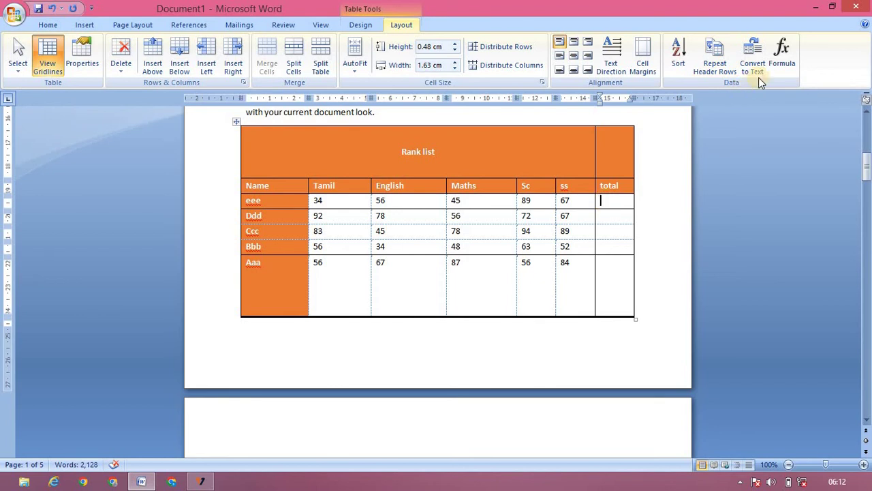
Give eee's total cell the =SUM(LEFT) formula so it shows 291
click(780, 61)
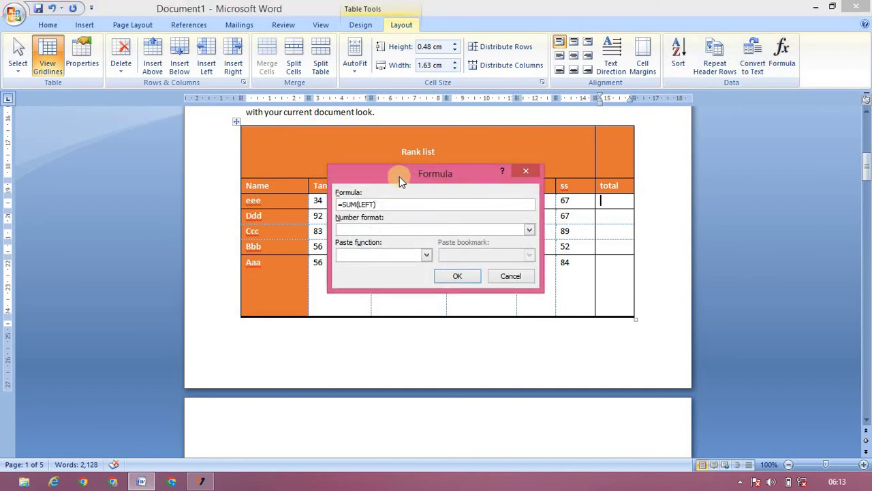
drag(392, 173, 88, 118)
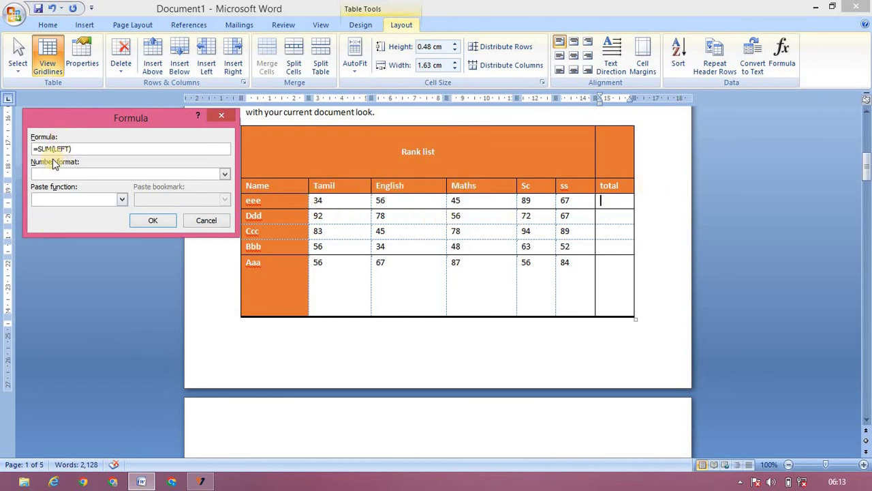
click(165, 223)
click(611, 222)
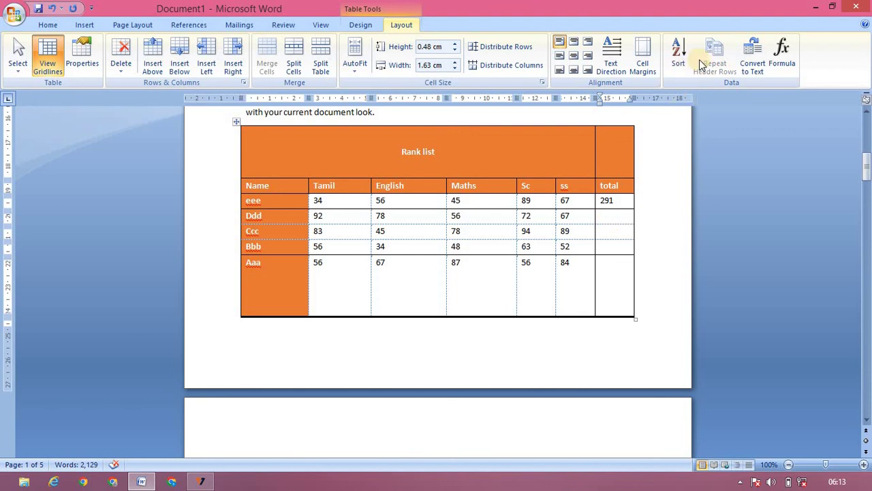
Fill Ddd's total cell with =SUM(left), giving 365, and select the result
click(783, 55)
text(=SUM(left))
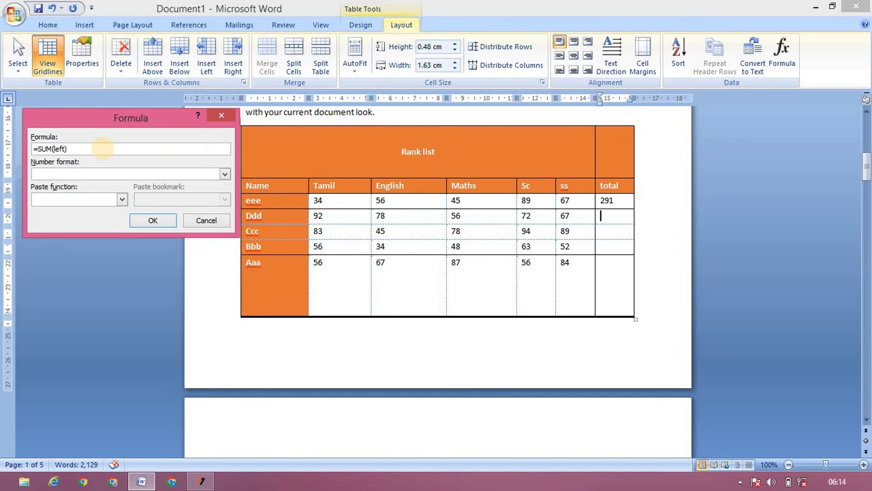
click(154, 218)
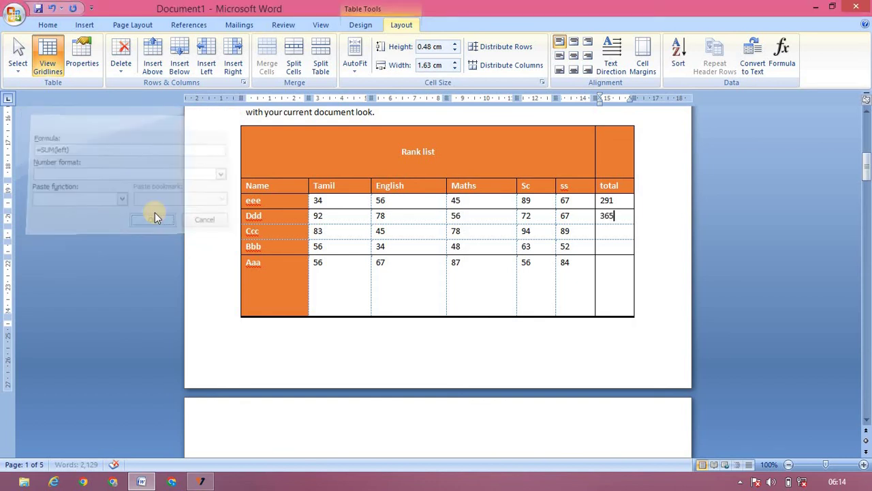
double_click(608, 216)
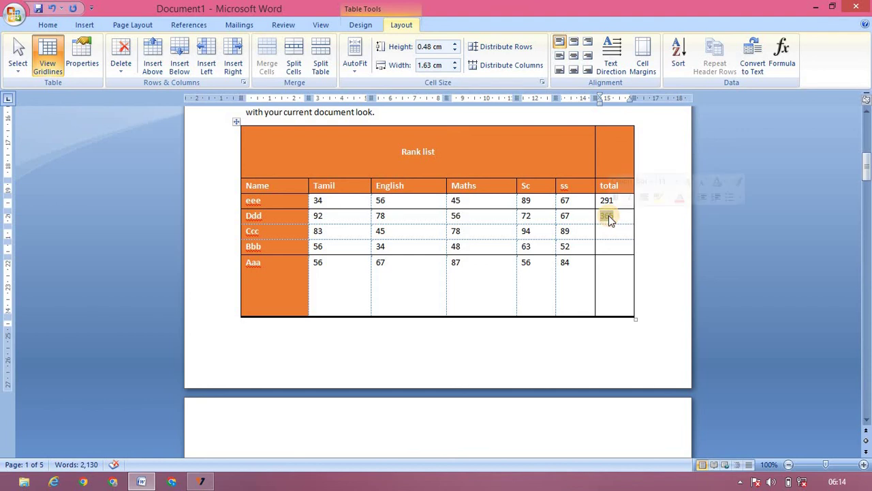
right_click(608, 215)
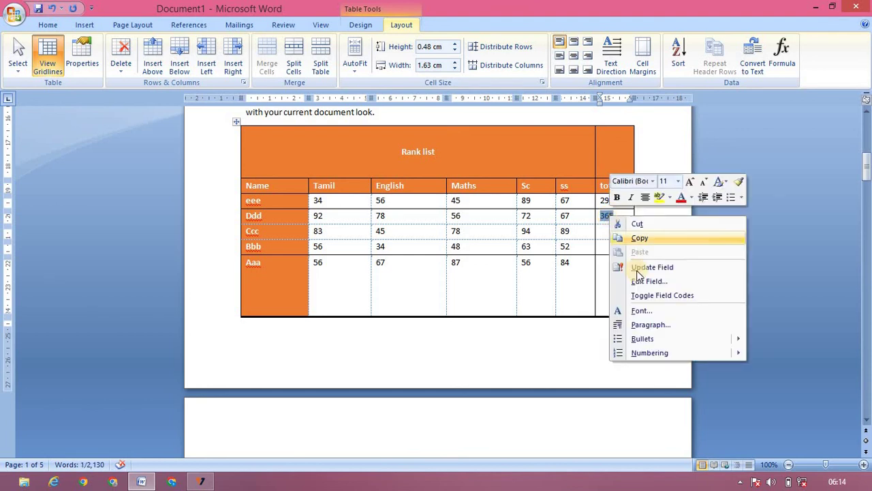
Toggle Ddd's total field to show its SUM(left) code, then back to 365
click(642, 295)
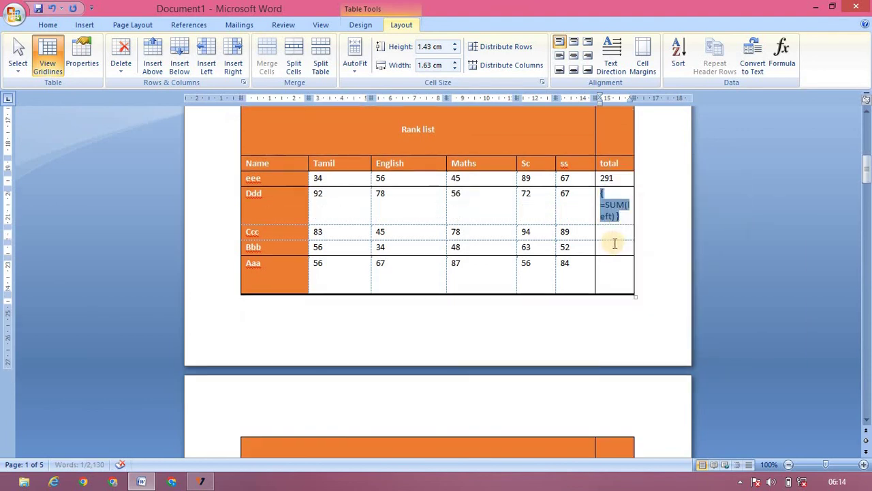
click(609, 231)
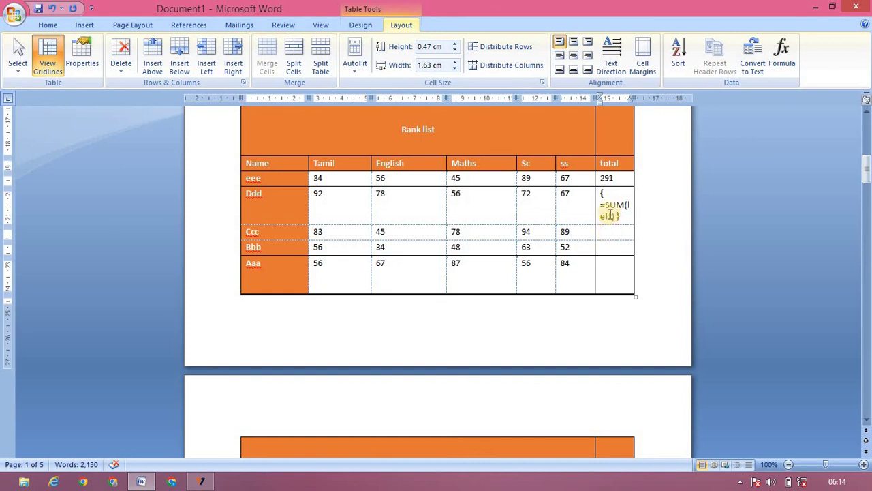
click(611, 213)
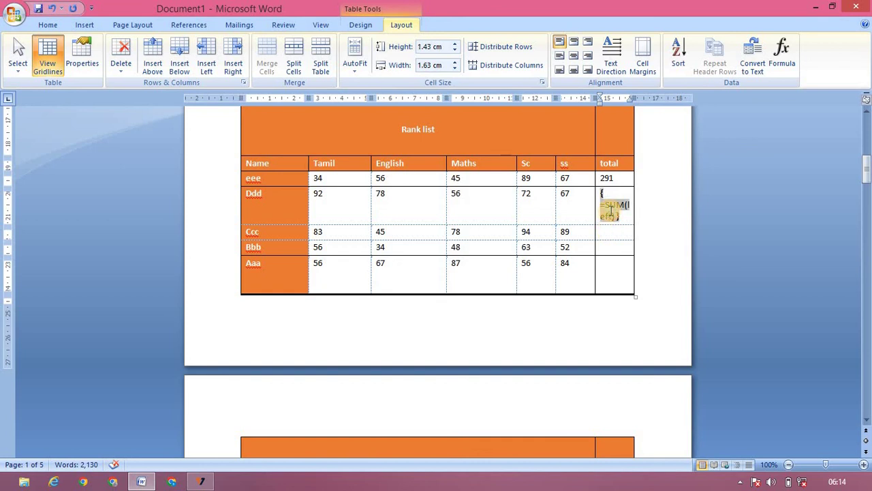
right_click(610, 211)
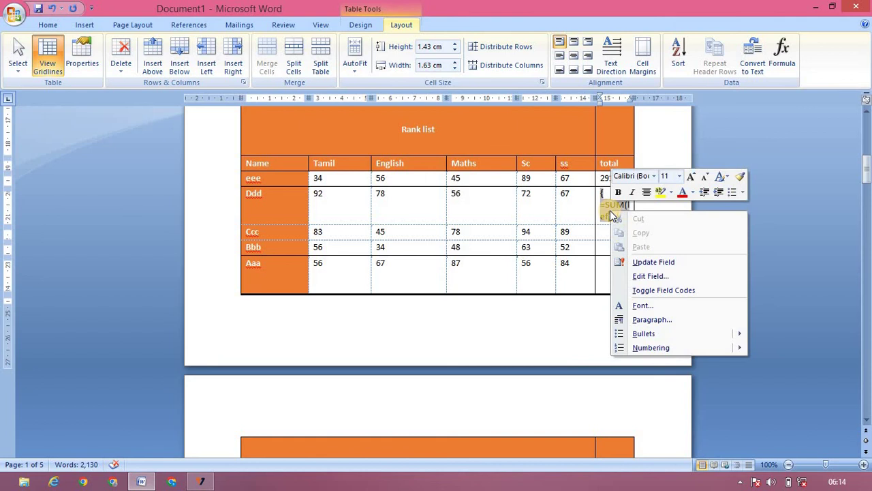
click(640, 290)
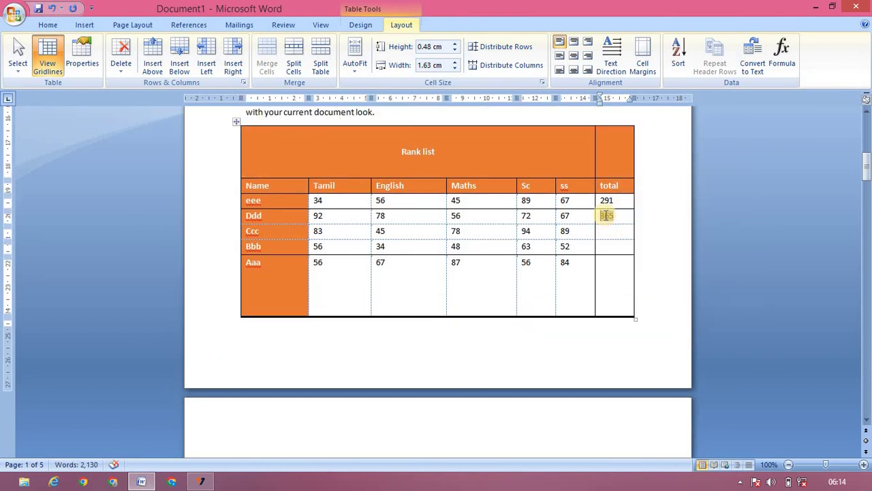
Reveal the SUM(left) field code a second time and switch it back to 365
right_click(606, 215)
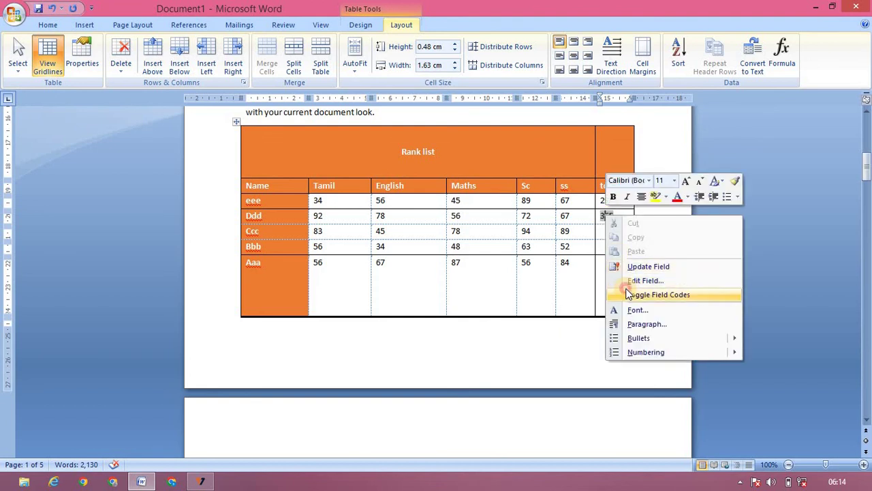
click(629, 293)
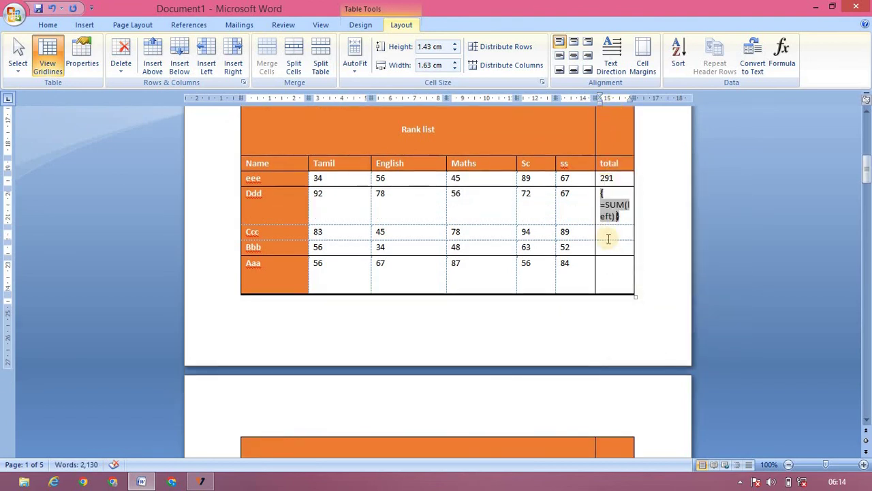
click(608, 238)
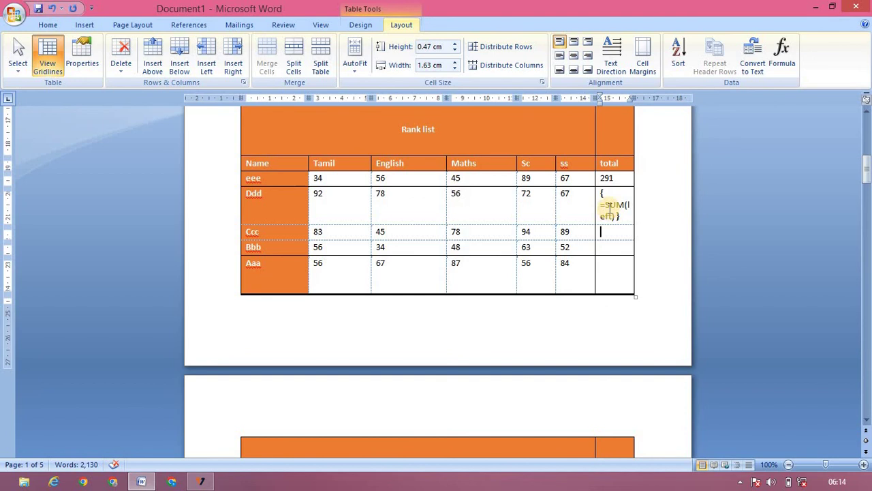
click(608, 207)
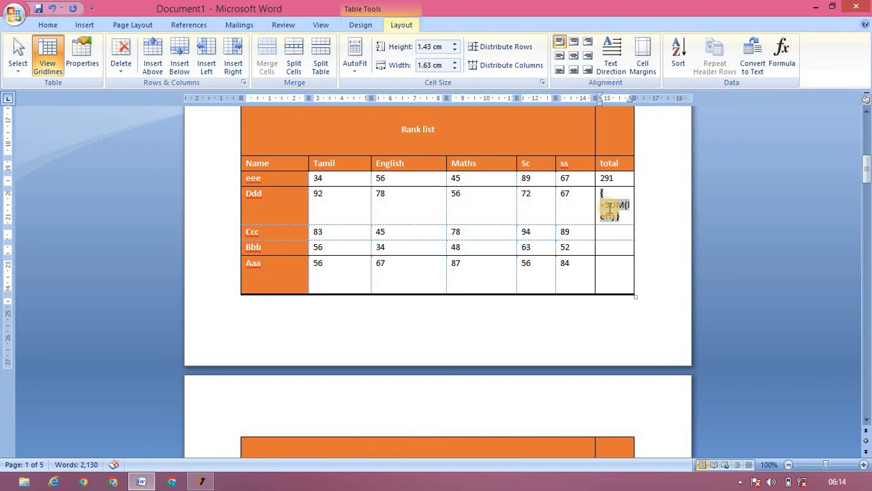
right_click(610, 207)
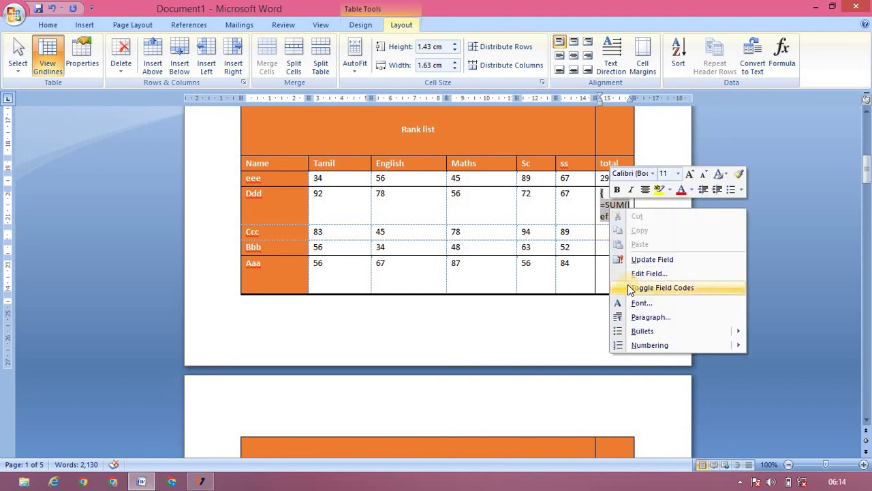
click(630, 288)
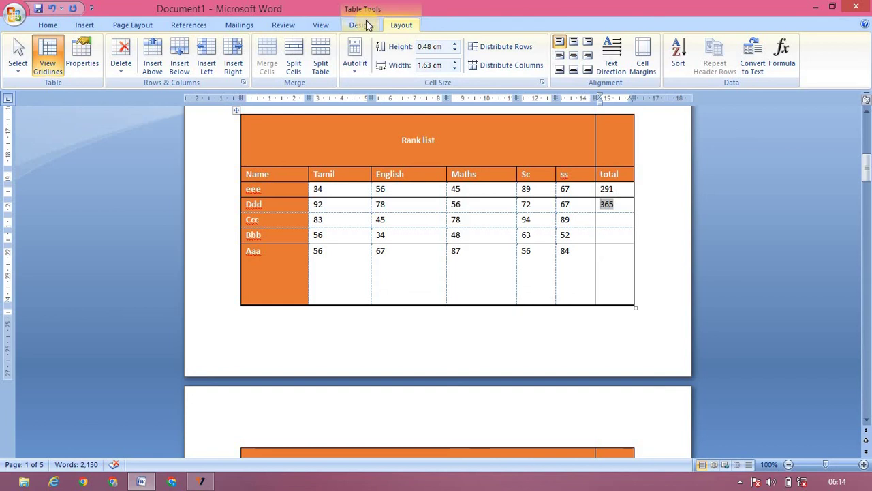
click(84, 24)
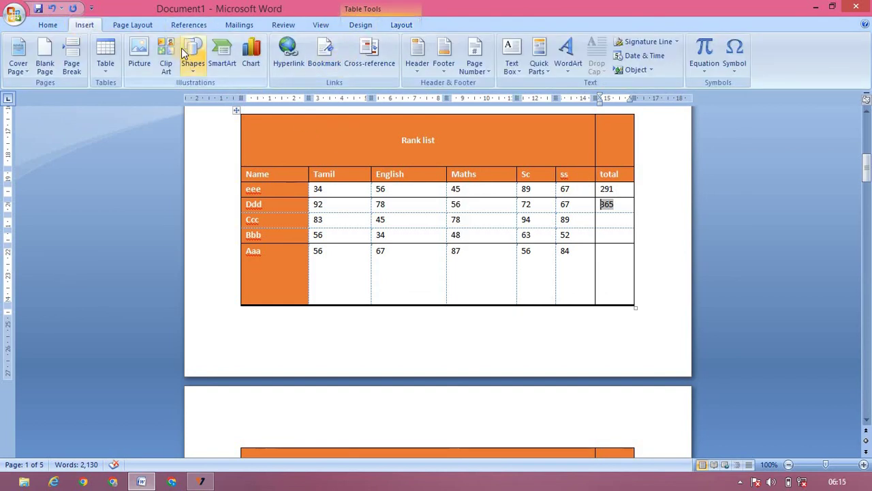
click(266, 143)
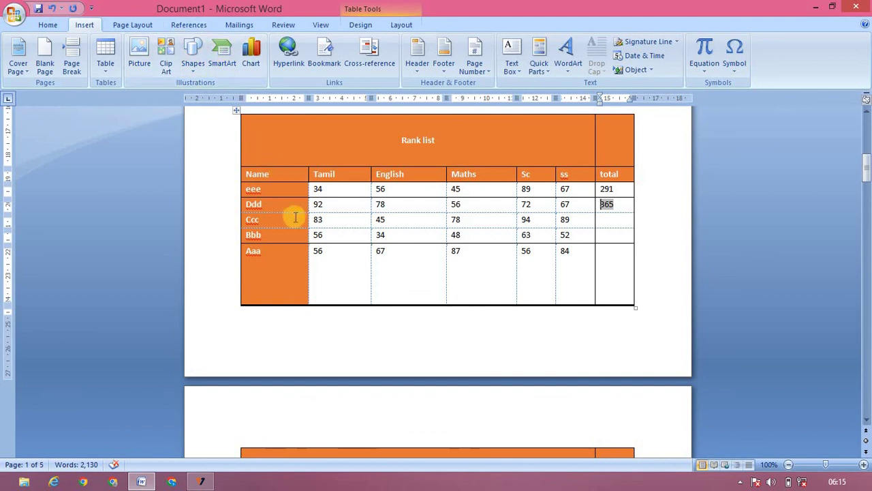